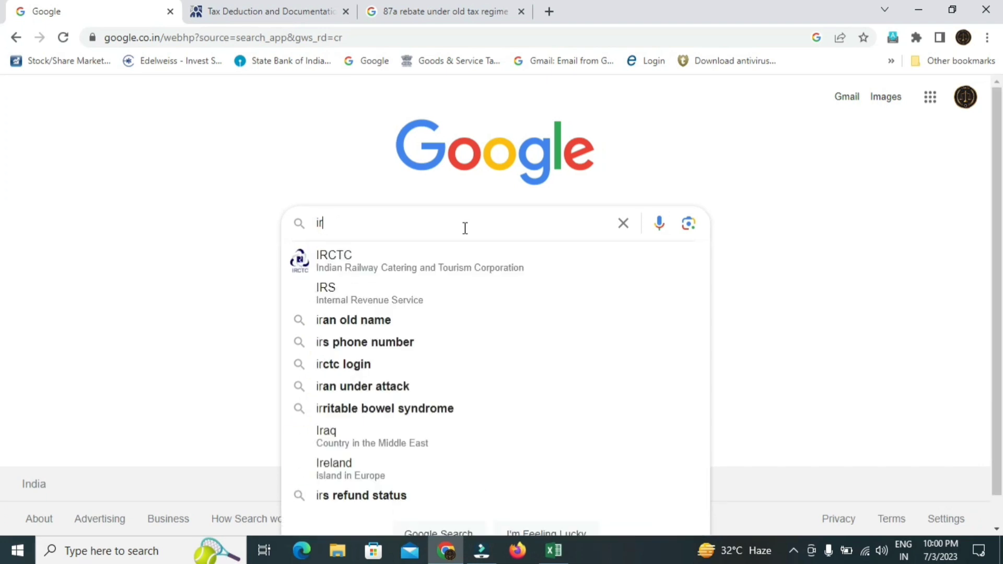
- Dismiss the suggestions and clear the partly typed 'ir' query from Google's search box
key(Escape)
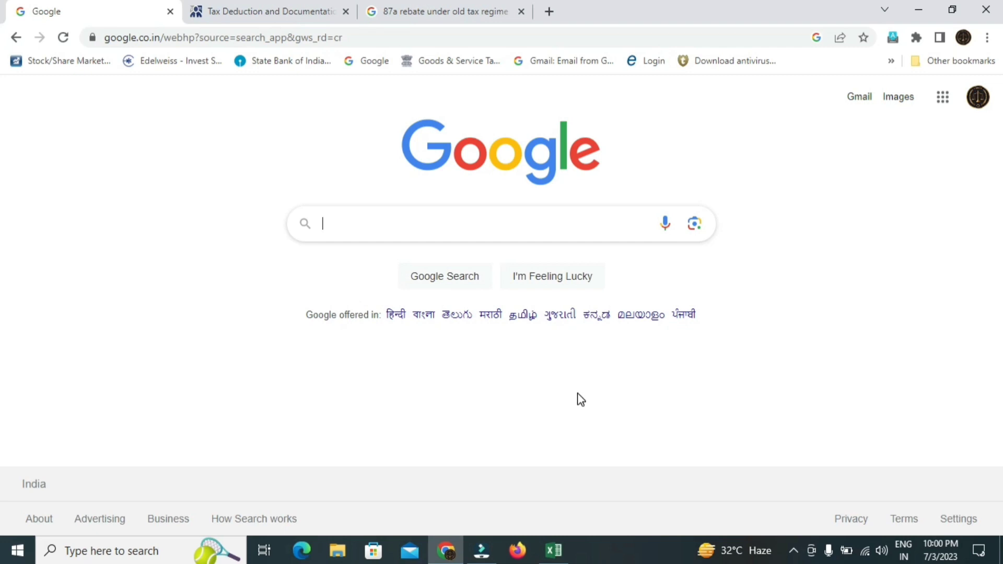
click(555, 550)
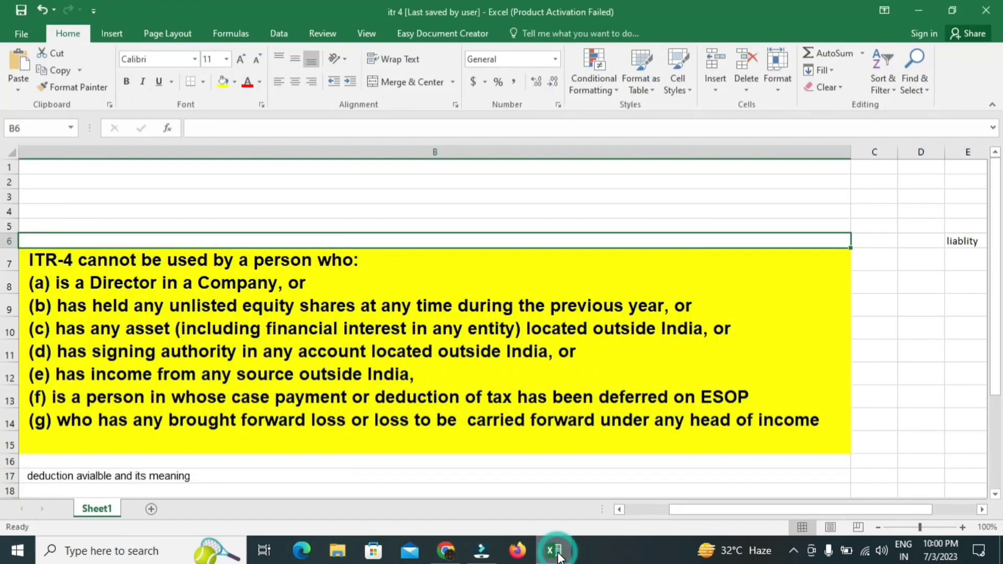
click(130, 285)
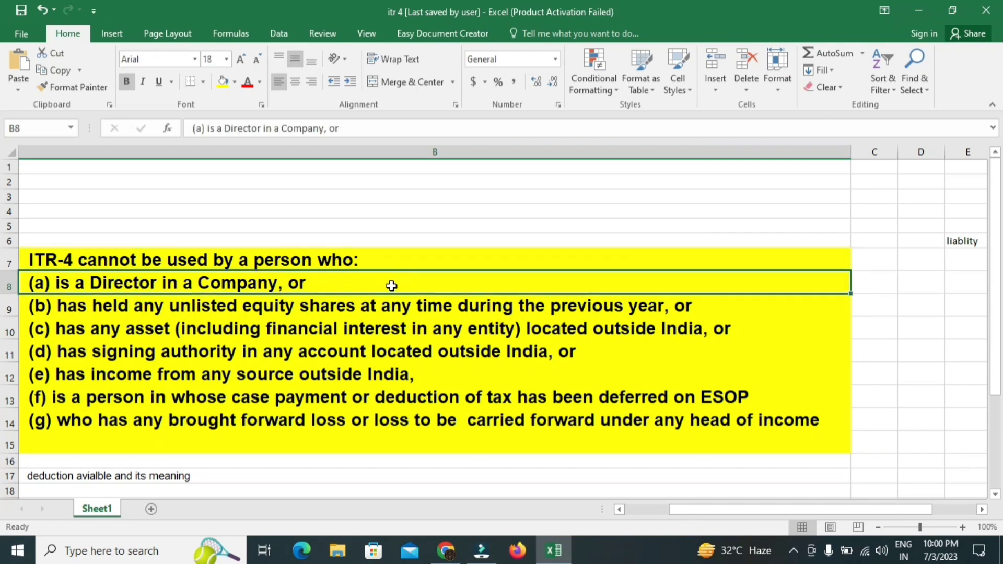
click(322, 308)
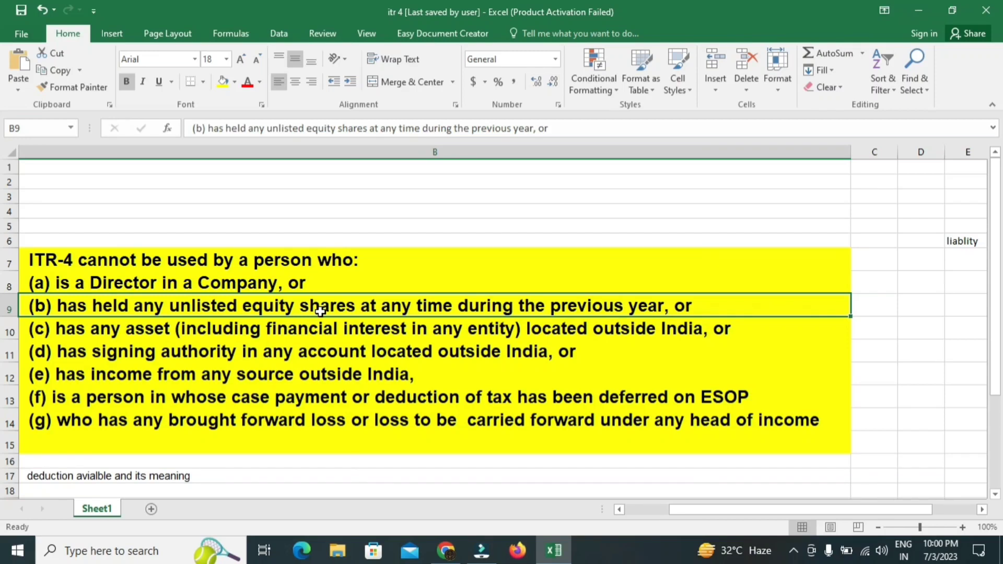
click(301, 335)
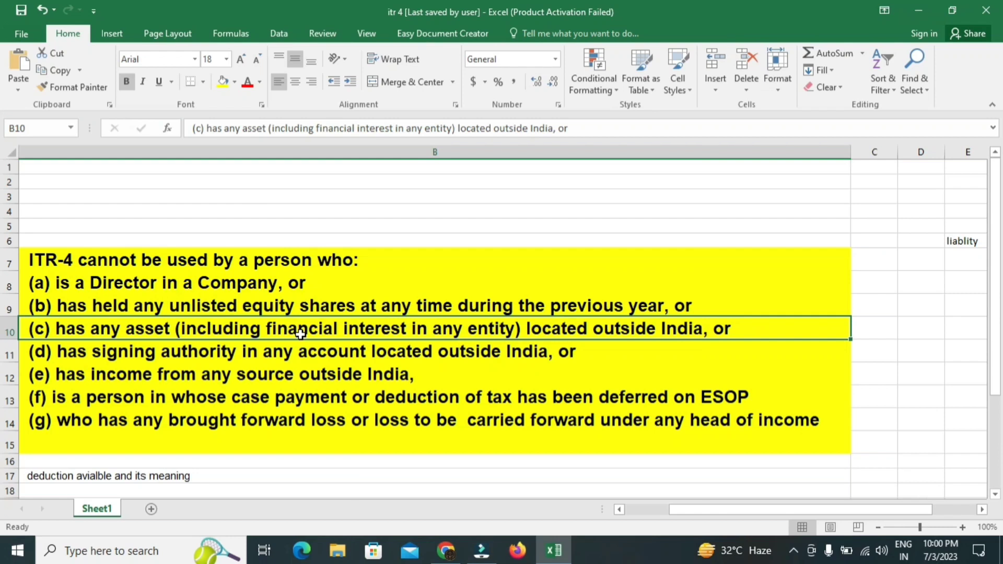
click(327, 359)
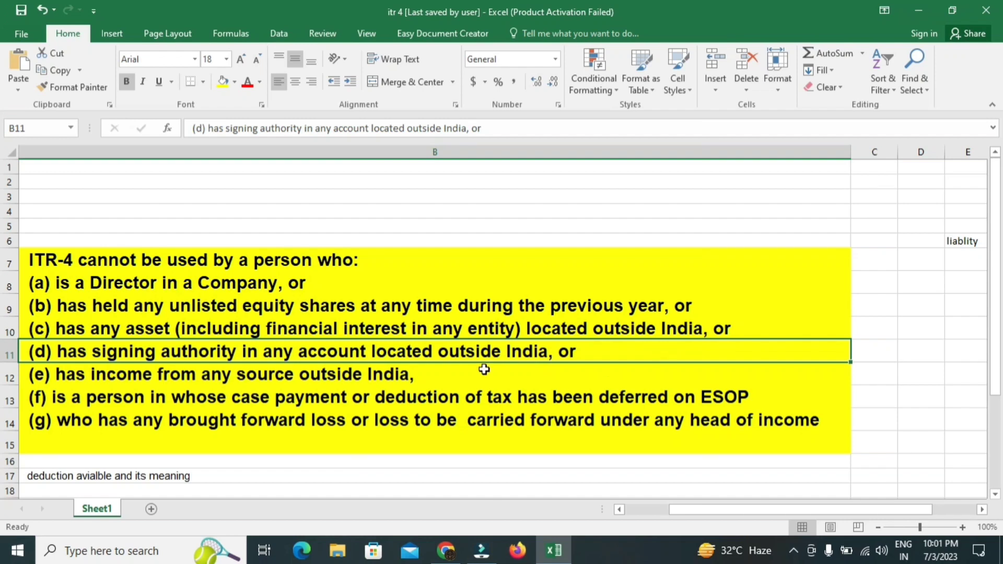
click(443, 379)
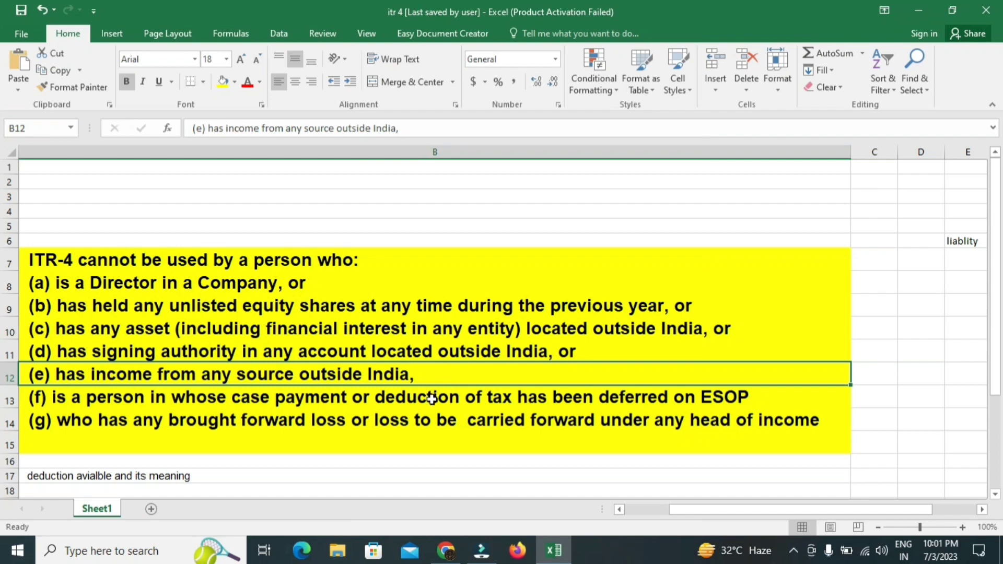
click(429, 398)
key(Down)
key(Down)
click(428, 420)
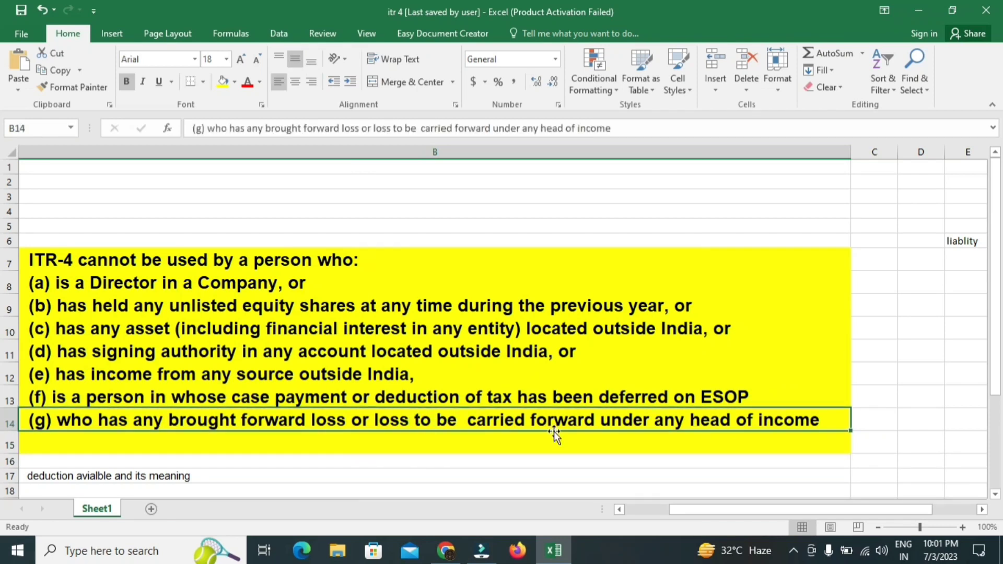
click(520, 451)
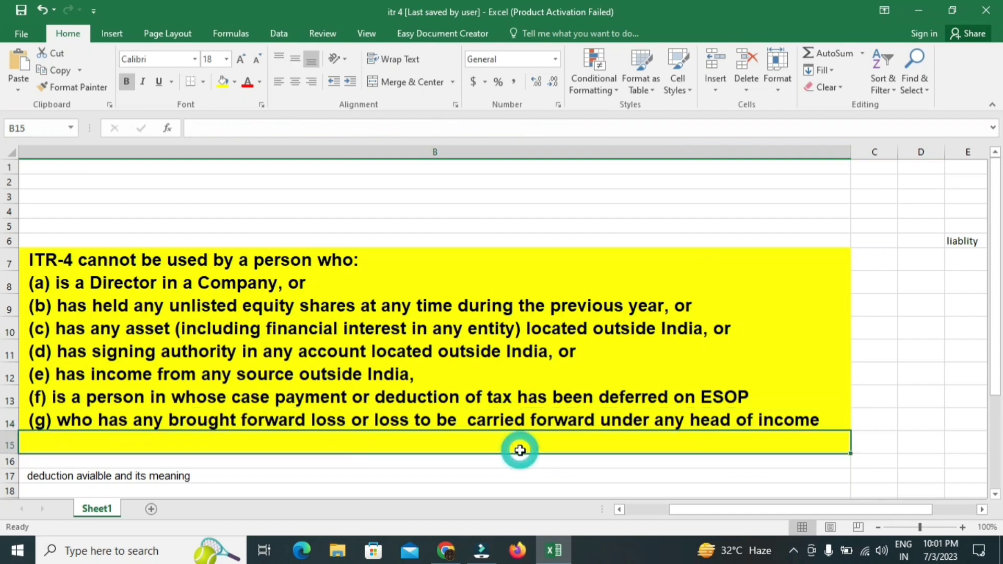
click(421, 238)
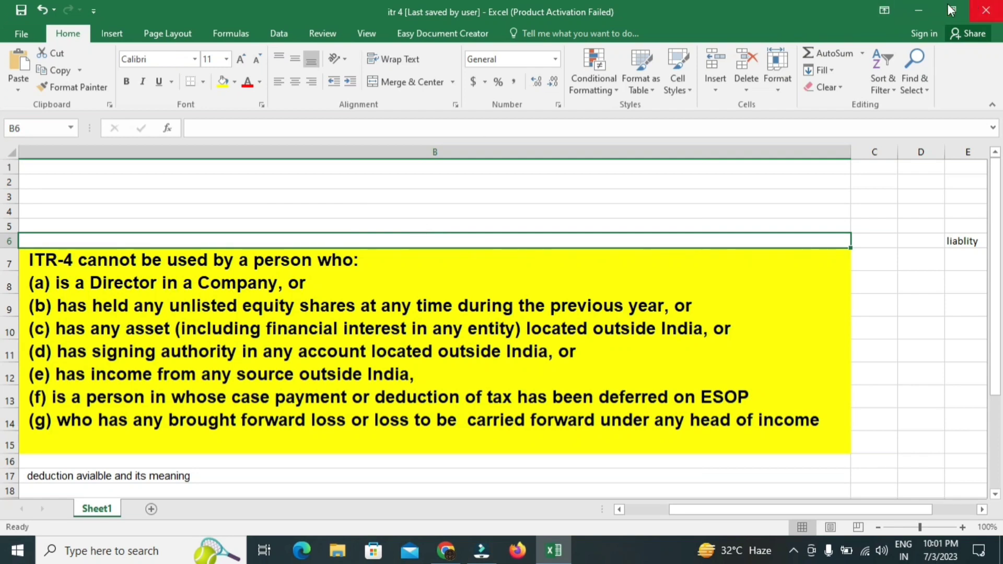
click(912, 10)
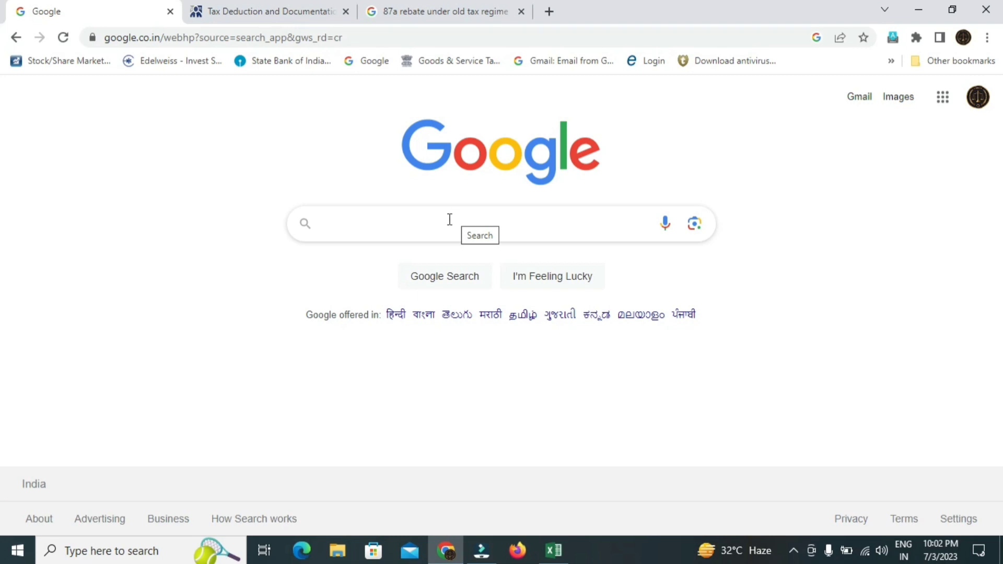
- Search Google for 'income tax e filing portal' and open the Income Tax Department home page
click(413, 222)
text(income)
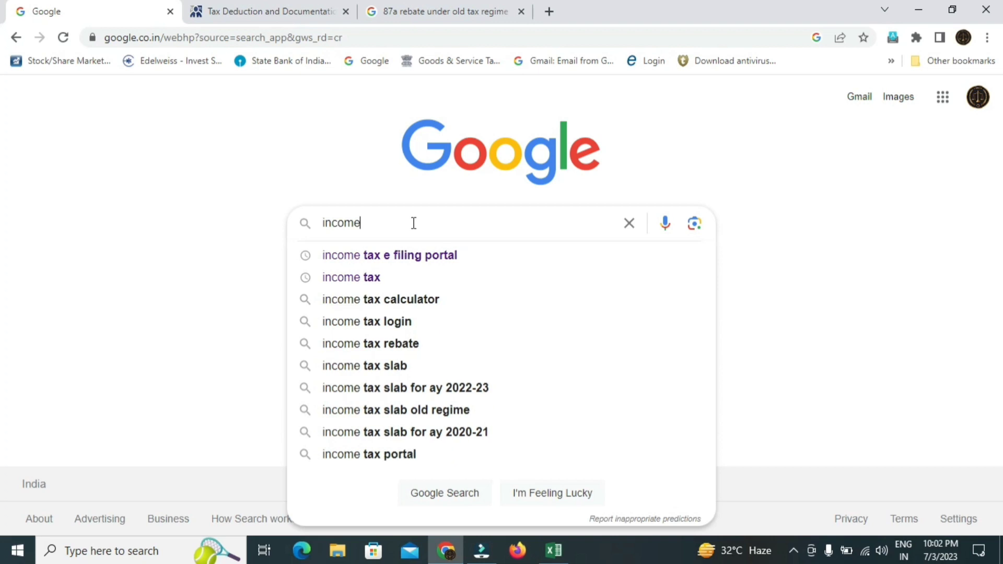
key(Down)
key(Return)
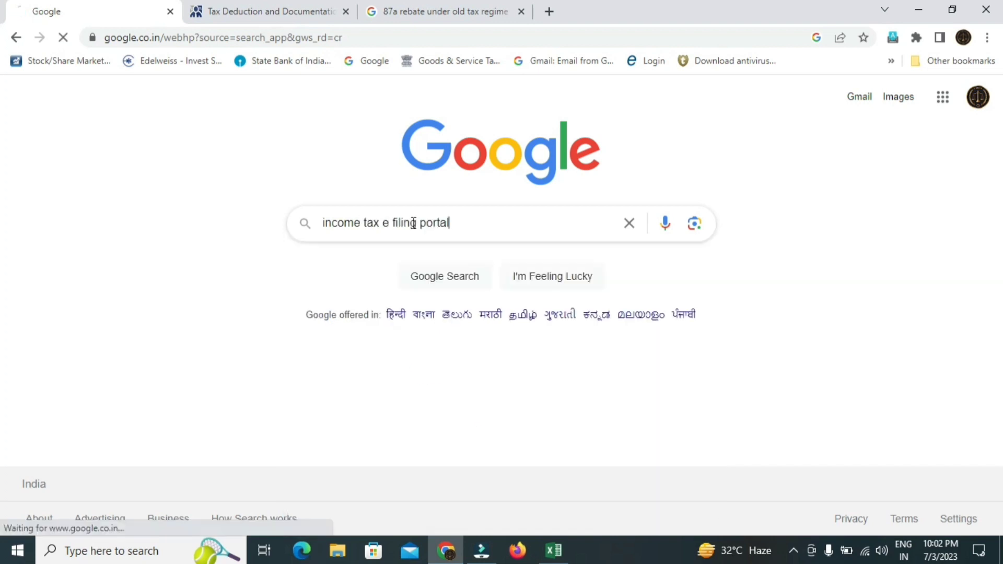
click(244, 261)
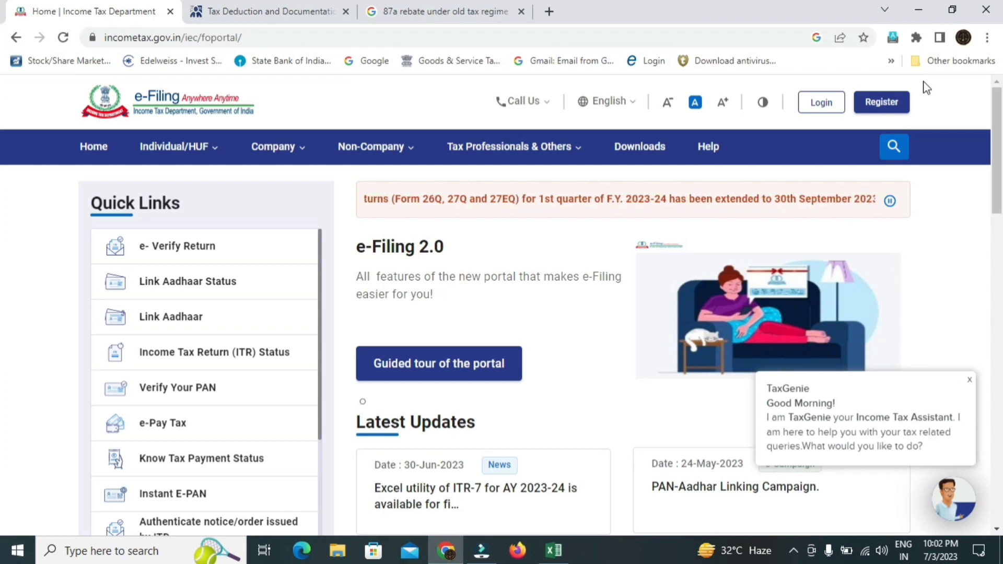
- Go to the login page, replace the old user ID with the PAN, and continue
click(823, 102)
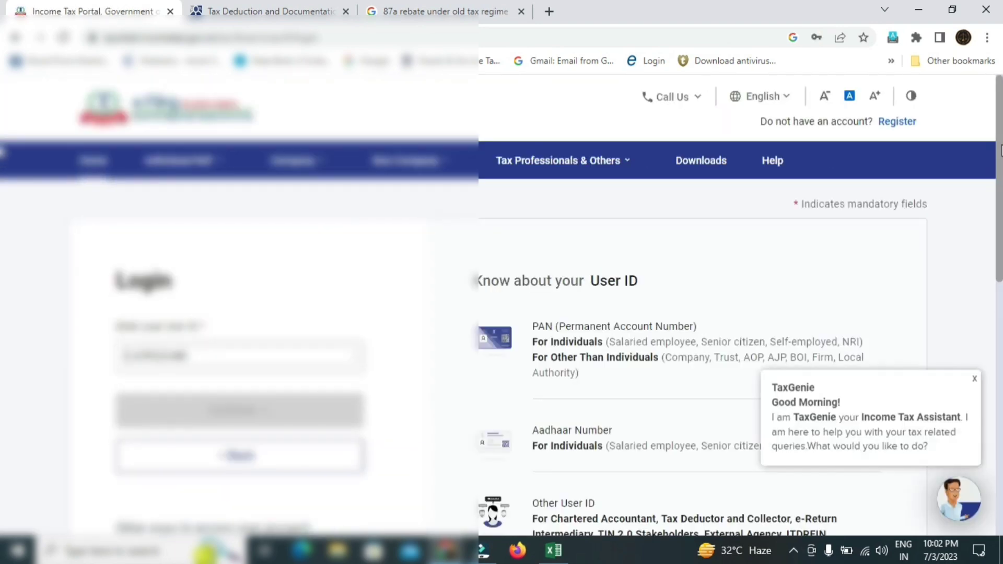
scroll(1001, 151, down, 1)
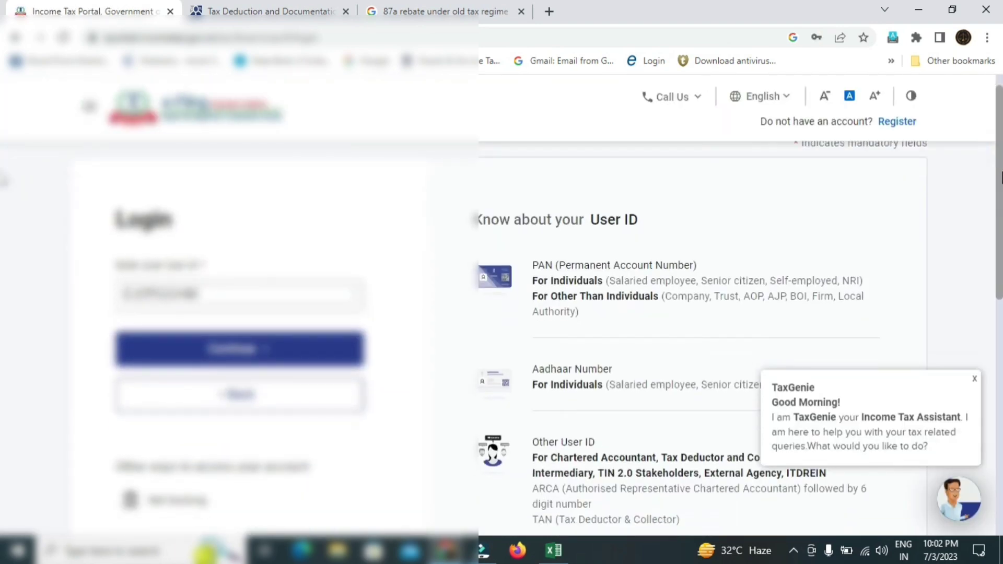
double_click(267, 291)
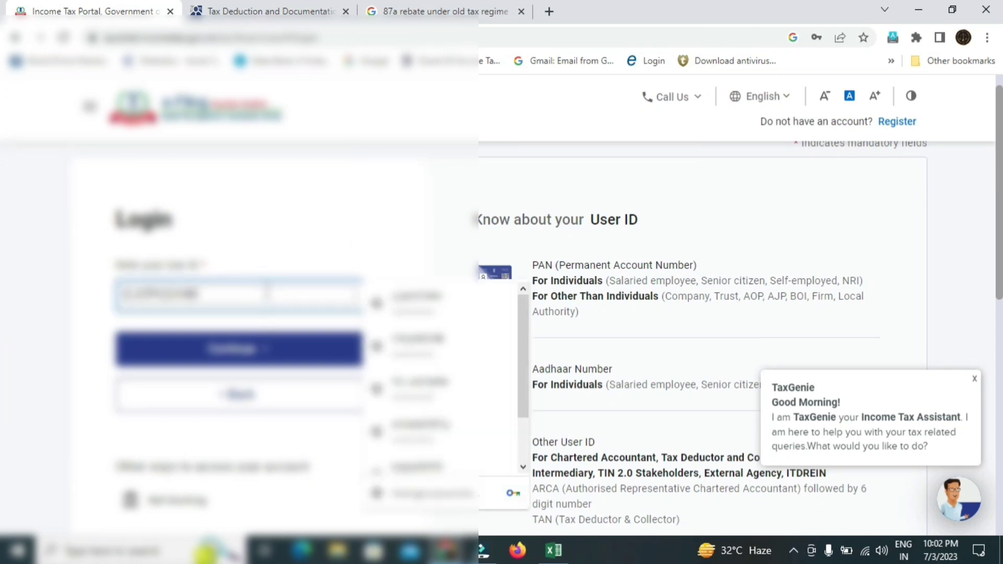
key(BackSpace)
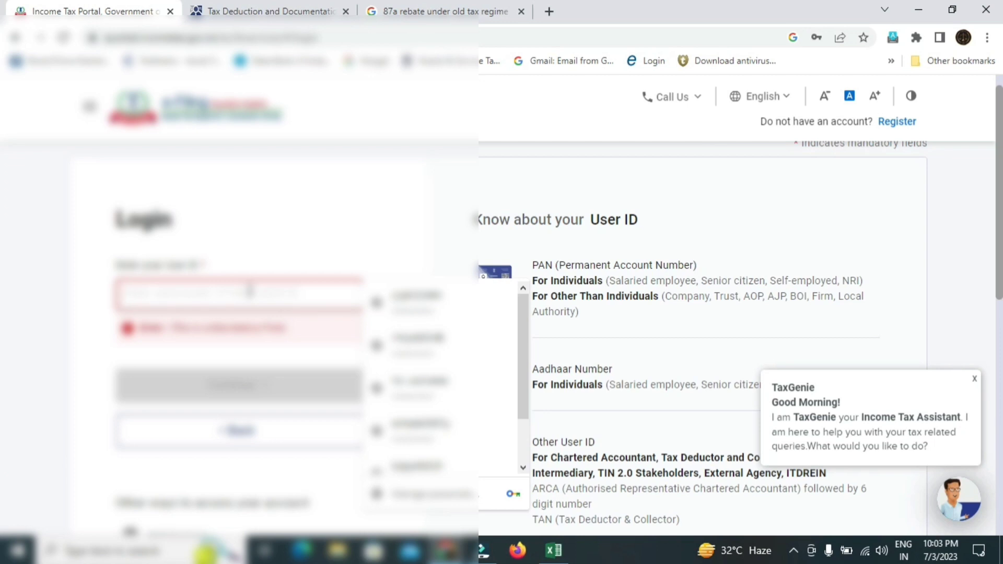
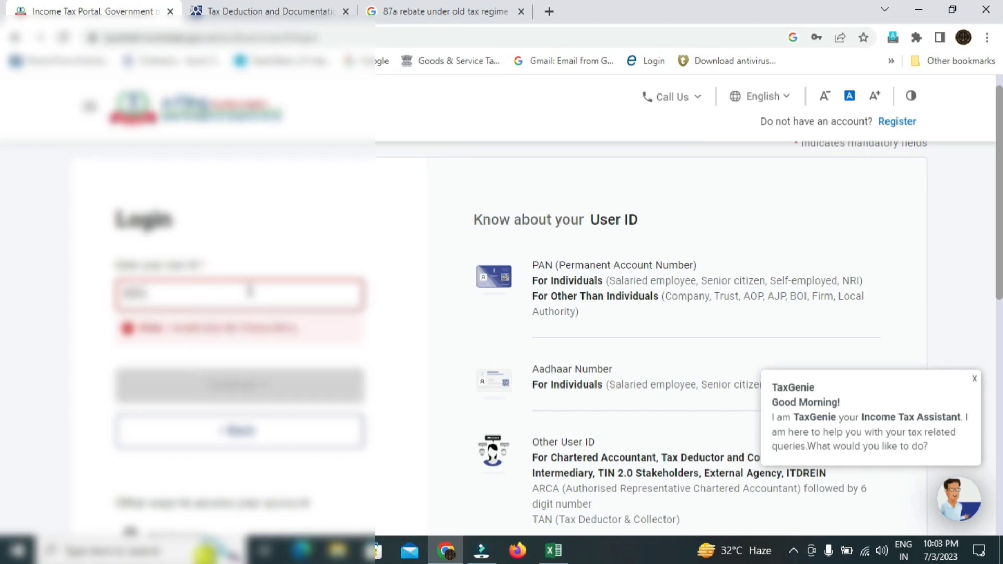
key(BackSpace)
key(BackSpace)
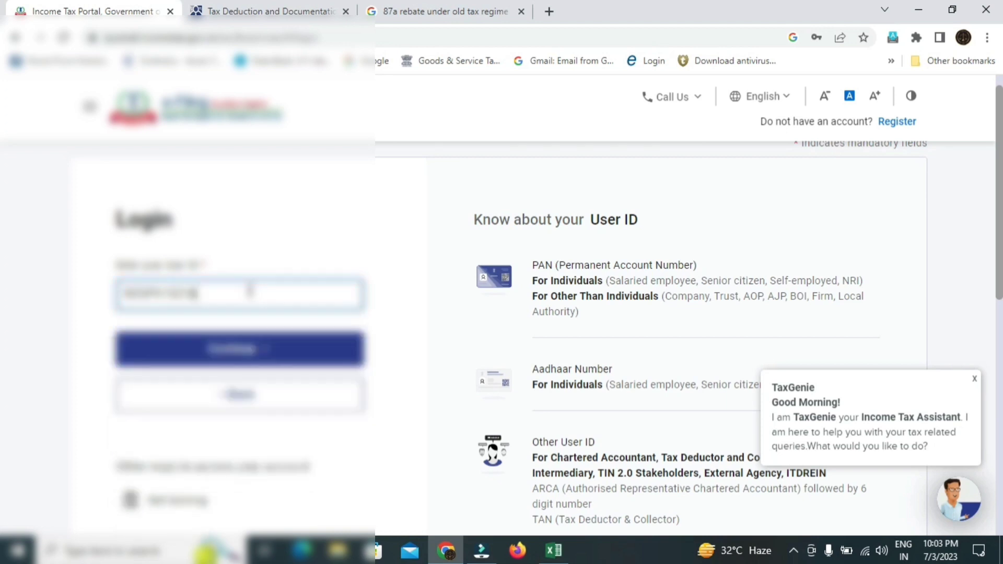
click(266, 354)
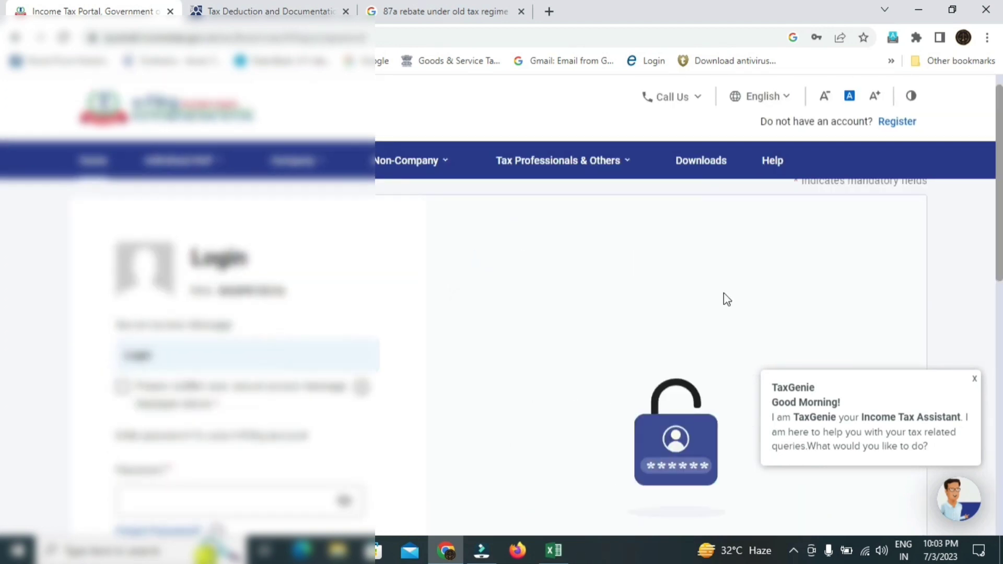
- Confirm the secure access message, enter the account password and sign in
scroll(502, 313, down, 2)
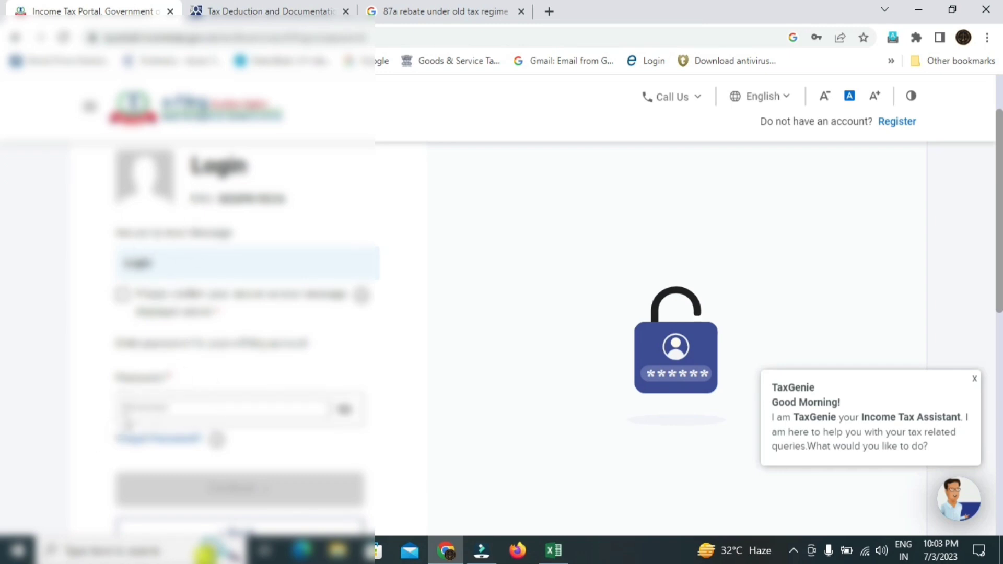
click(130, 407)
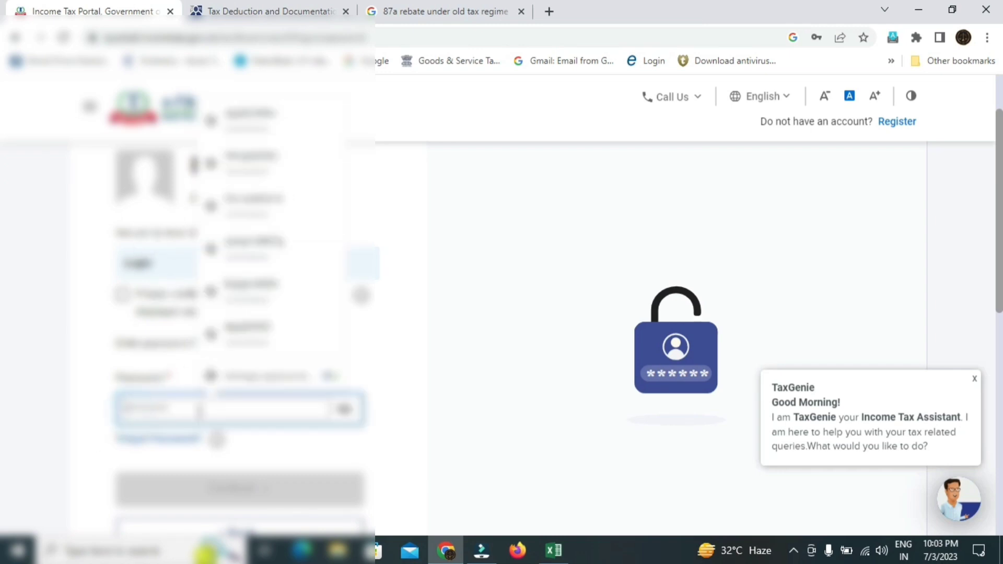
click(123, 295)
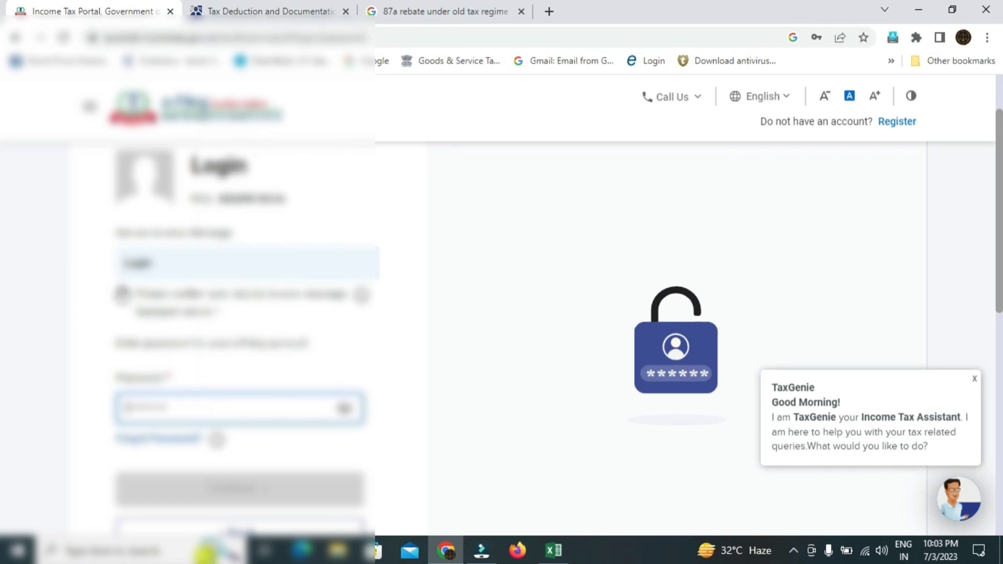
click(253, 488)
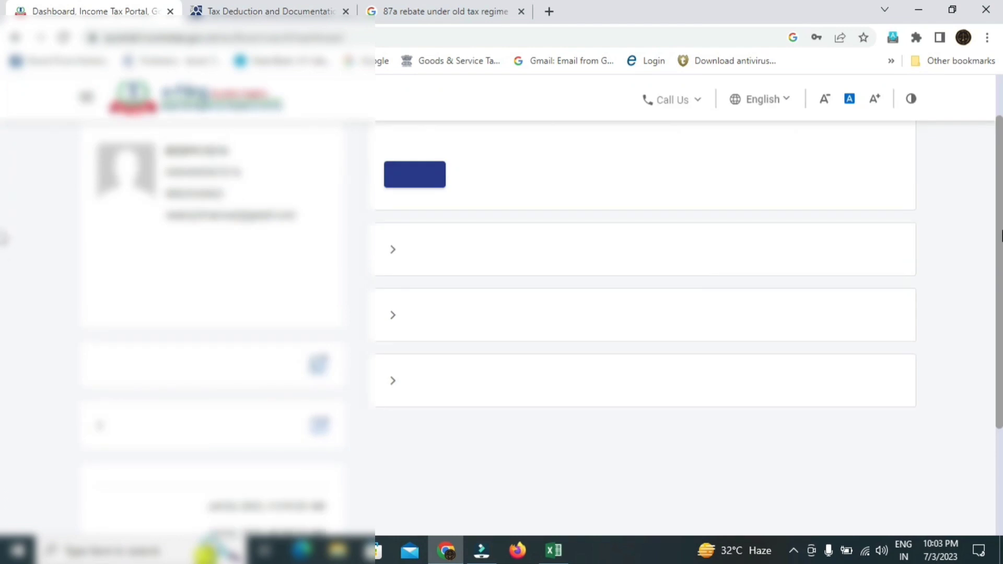
scroll(4, 233, up, 1)
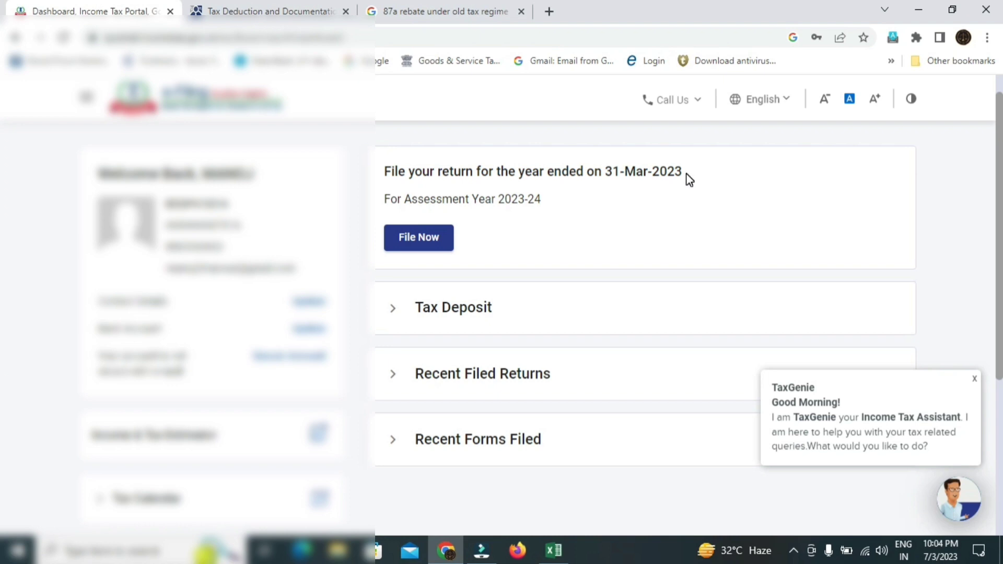
drag(681, 172, 608, 174)
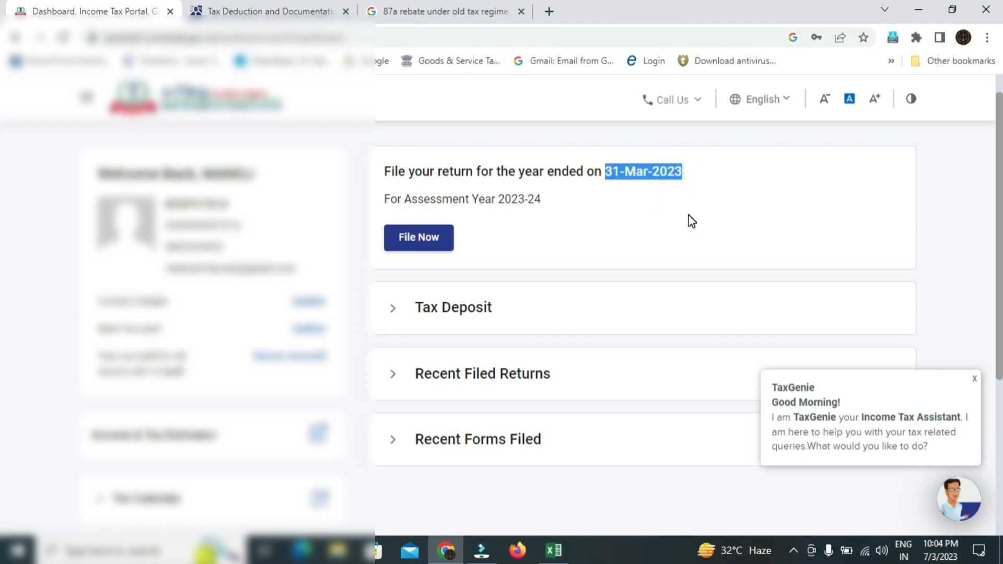
- File for assessment year 2023-24 in Online mode, then close the TaxGenie popup
click(406, 238)
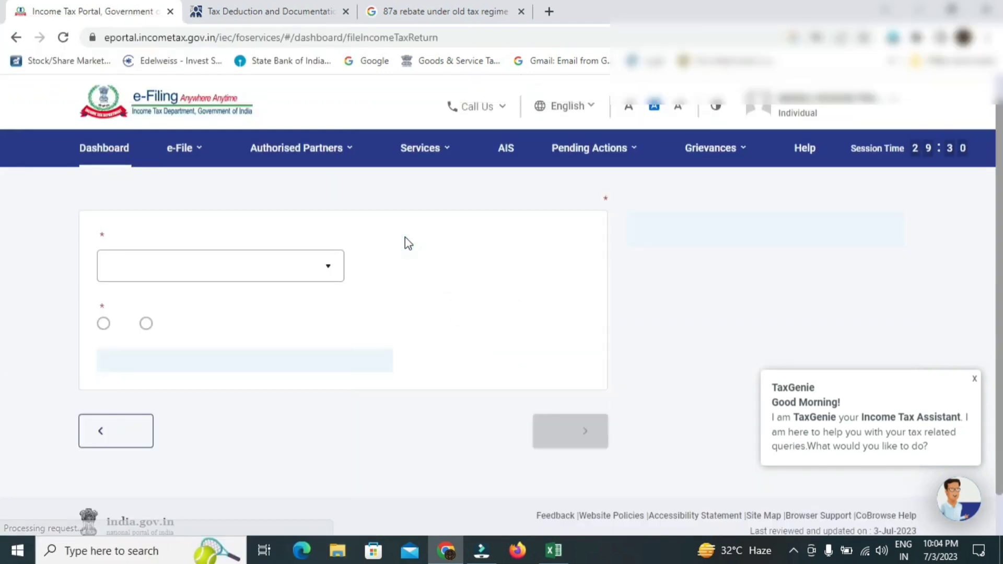
scroll(1, 231, down, 2)
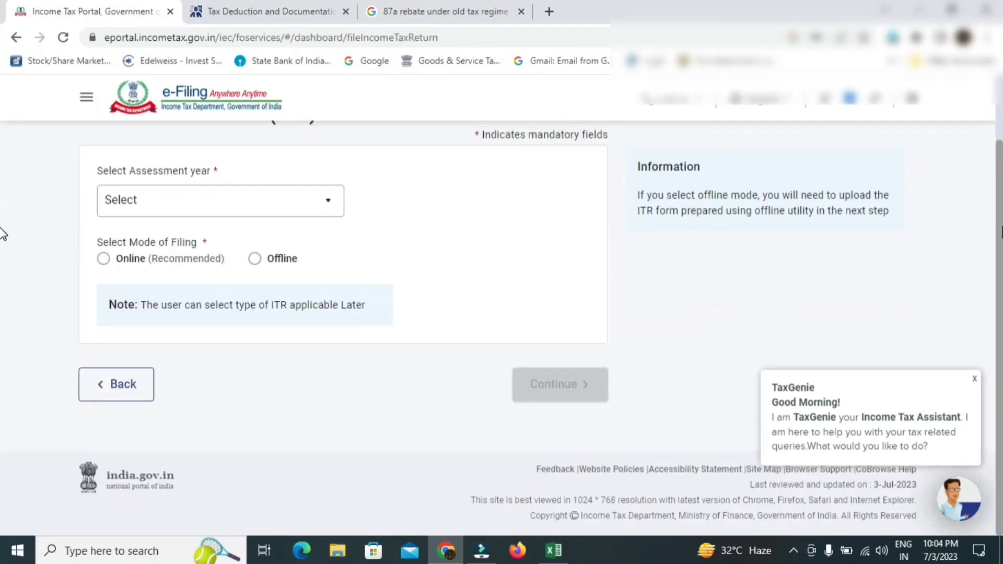
click(264, 201)
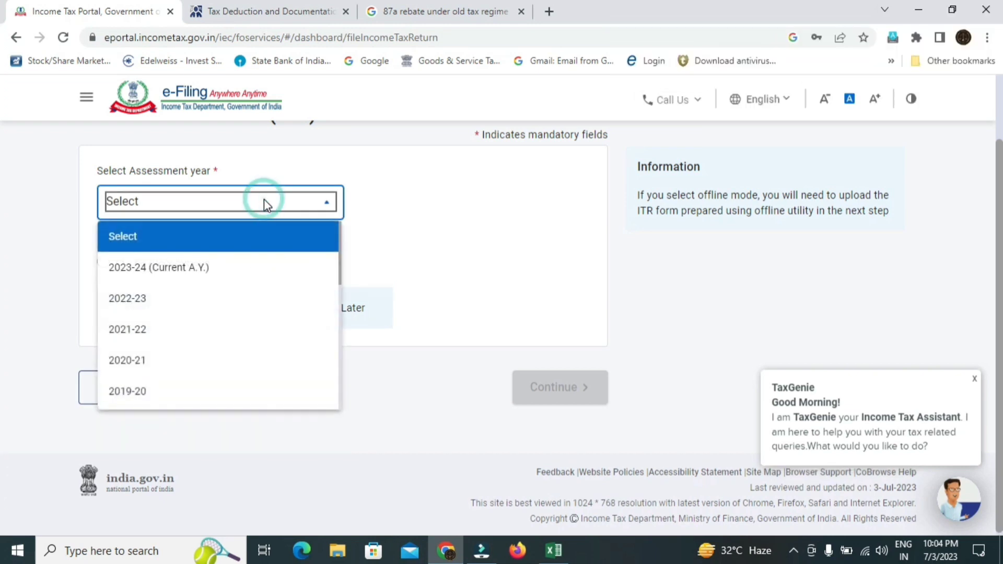
click(244, 270)
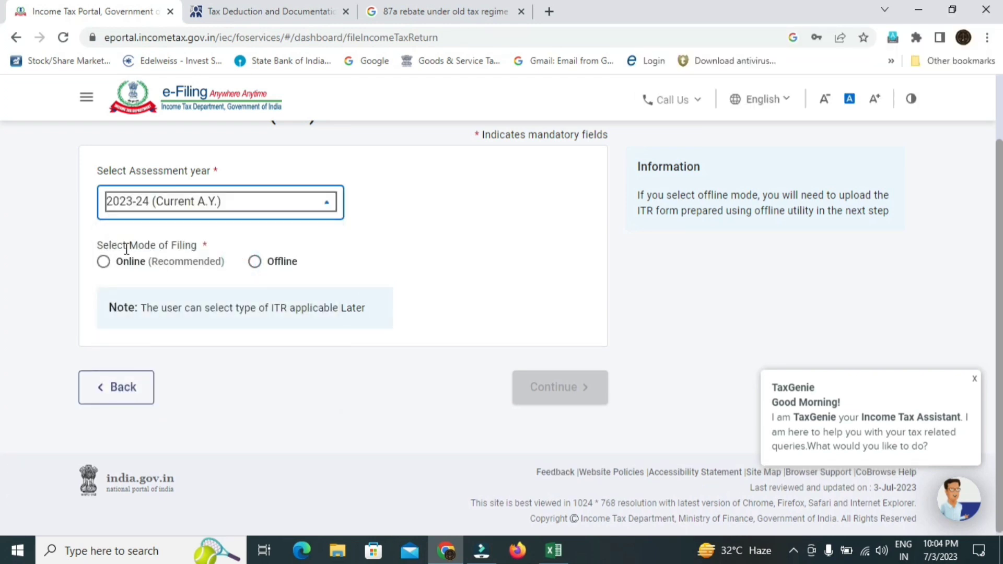
drag(98, 244, 206, 244)
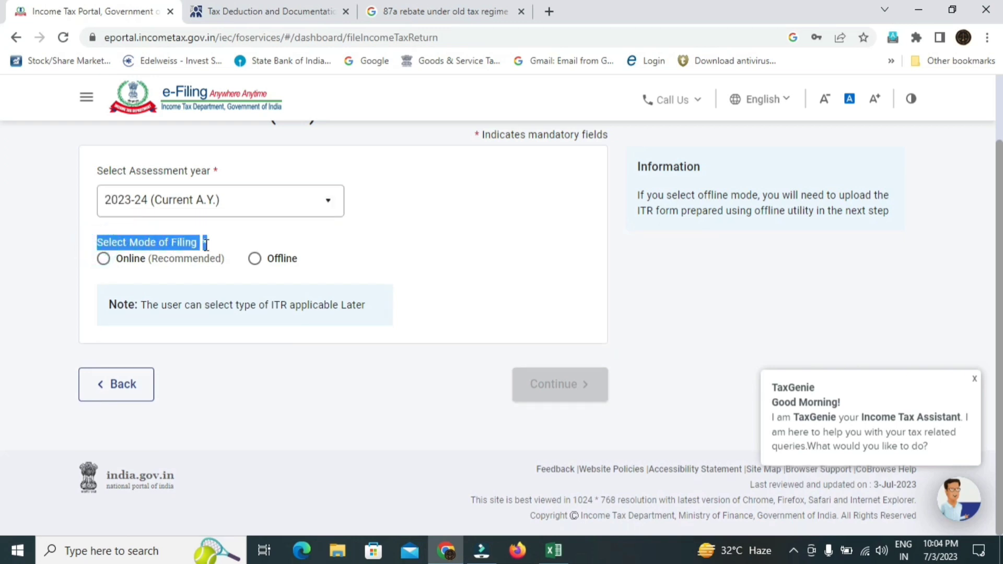
click(174, 272)
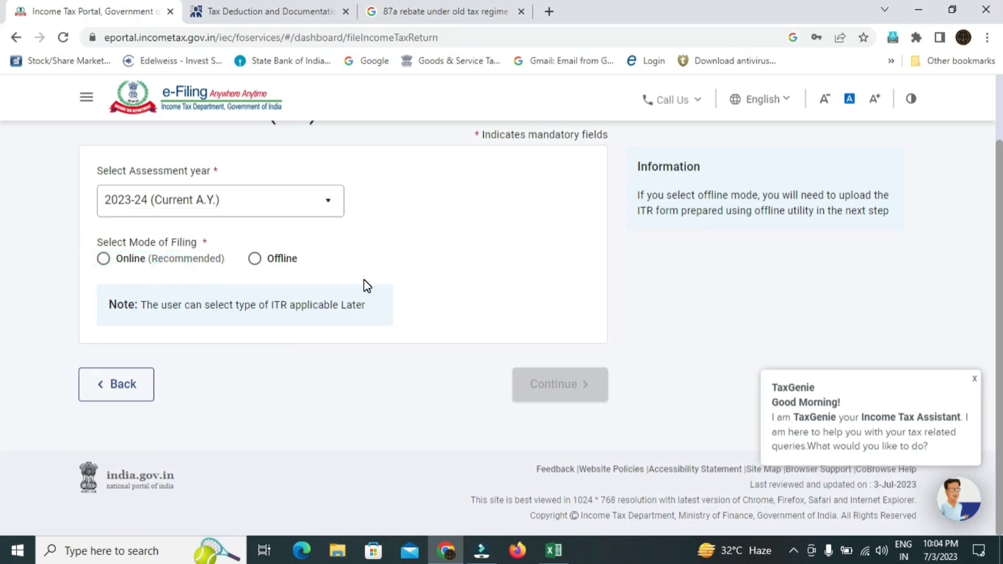
click(104, 259)
click(554, 390)
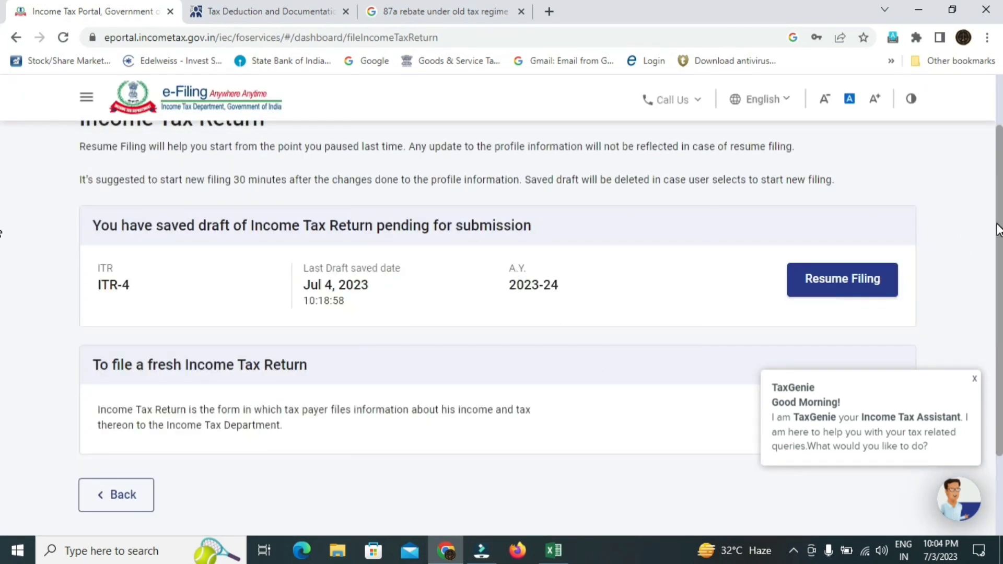
scroll(998, 230, down, 2)
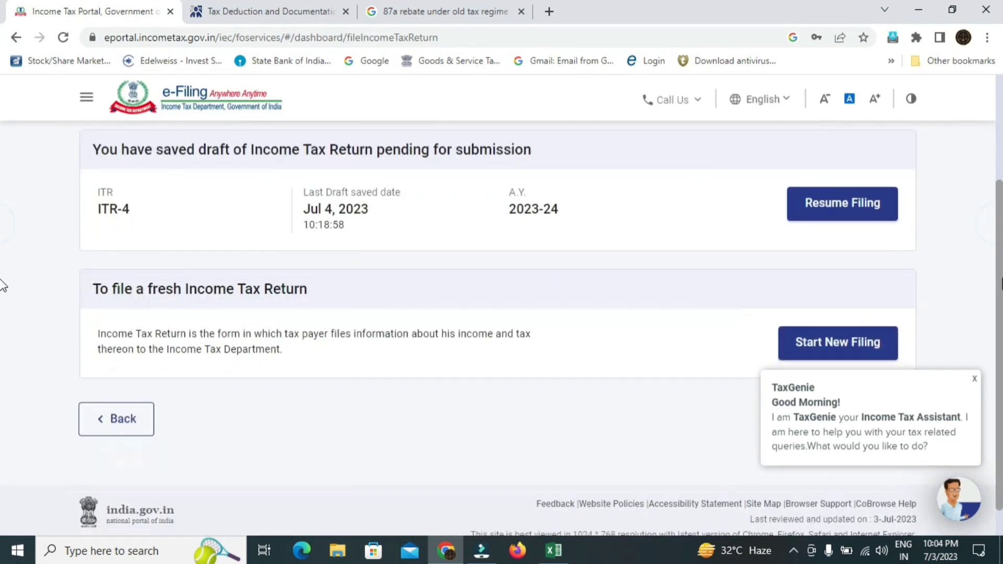
click(974, 379)
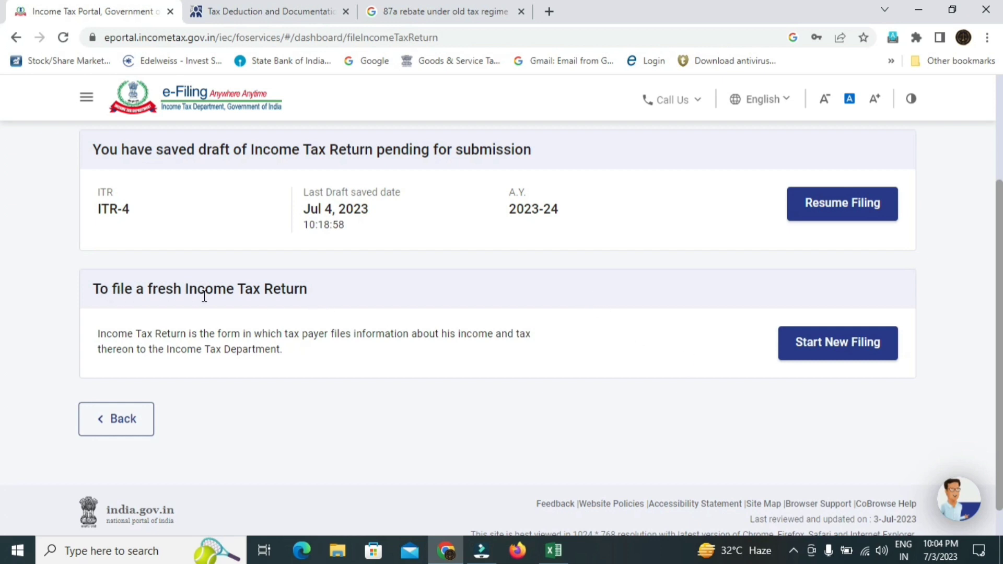
- Start a new filing with Individual status and select ITR - 4 as the form
click(843, 361)
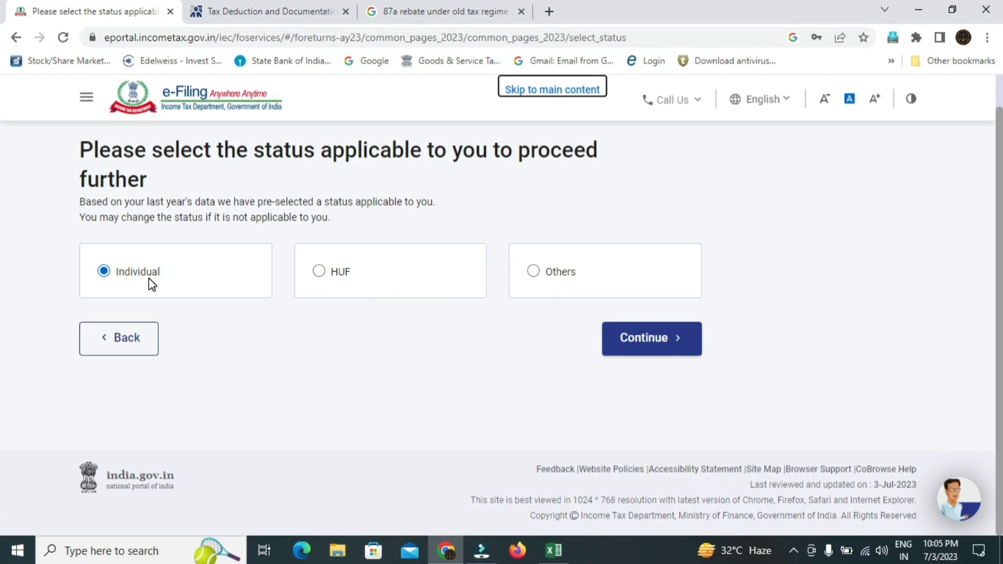
click(660, 343)
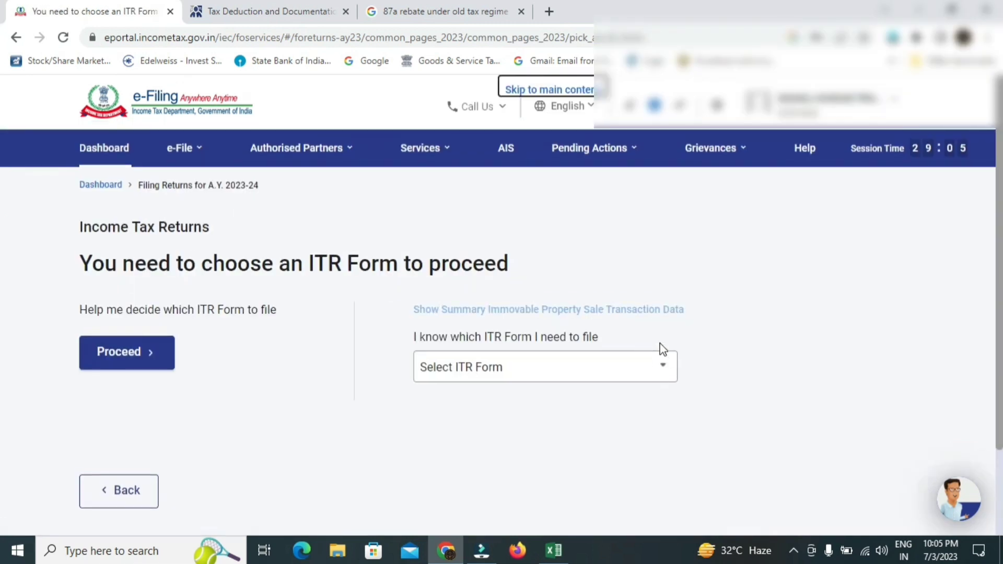
scroll(4, 282, down, 3)
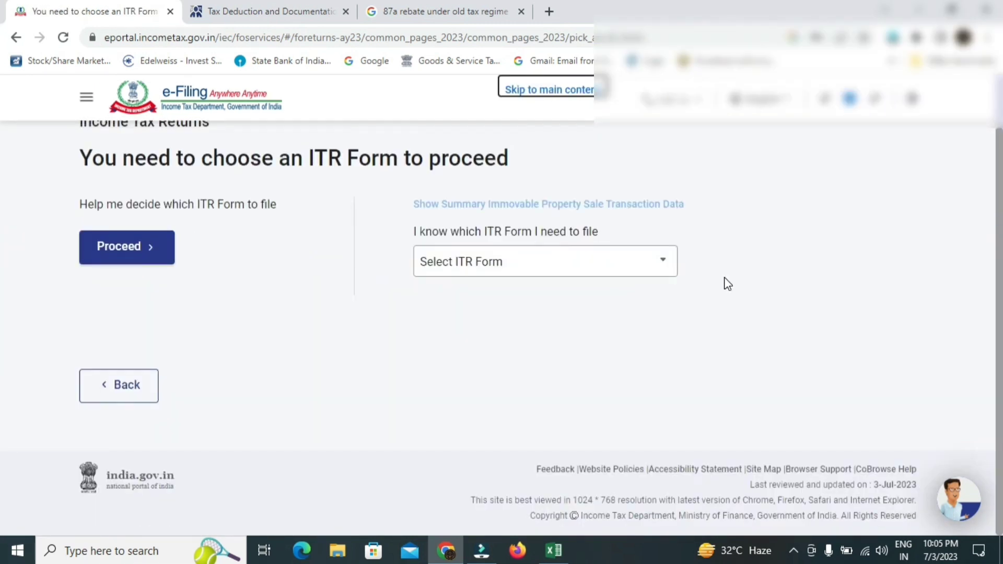
click(652, 269)
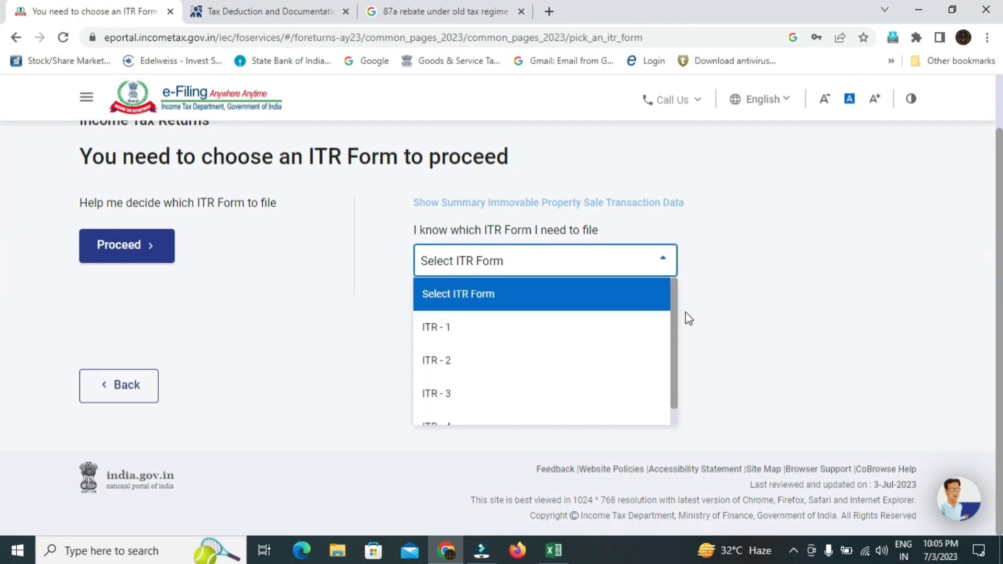
drag(673, 313, 669, 365)
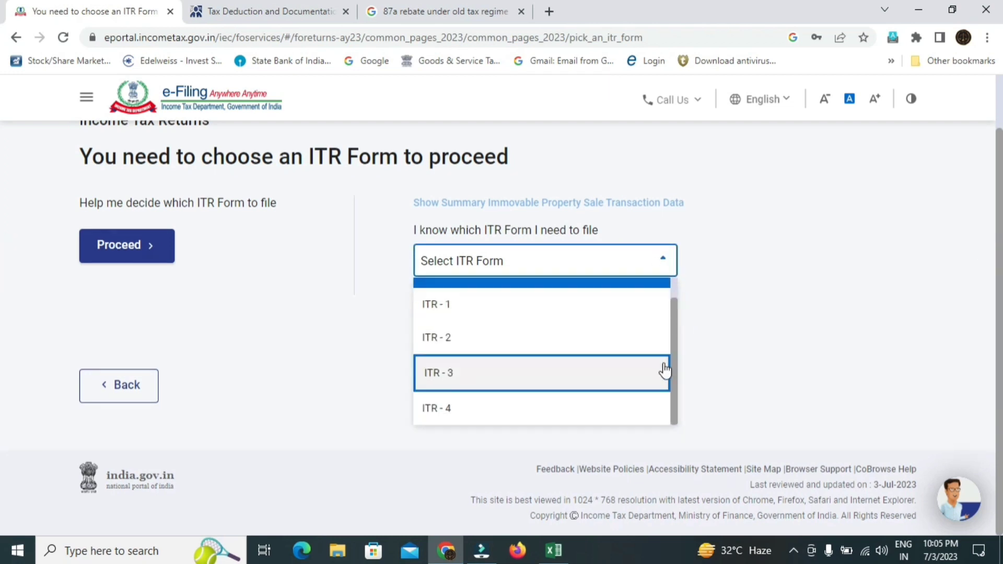
click(589, 410)
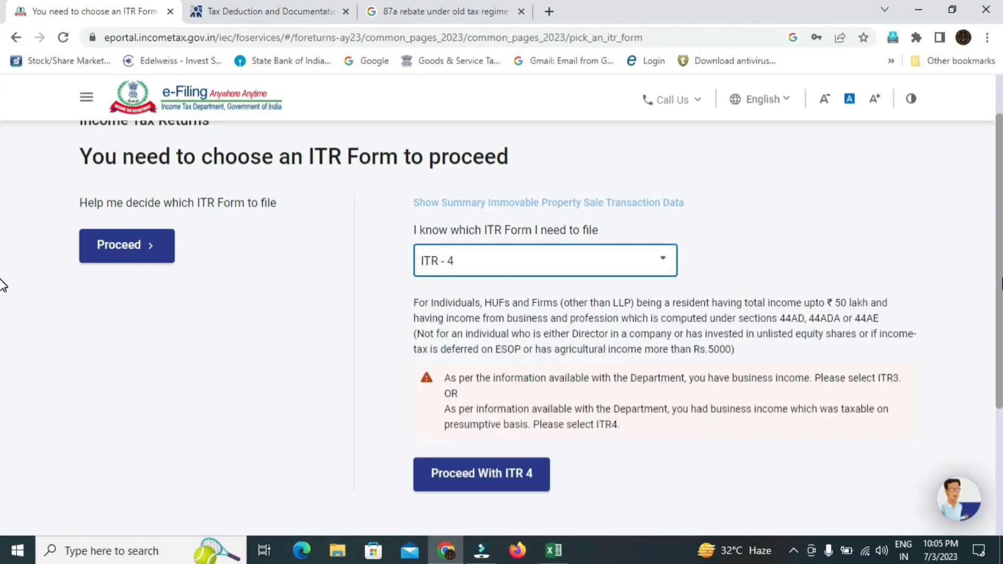
scroll(593, 366, down, 2)
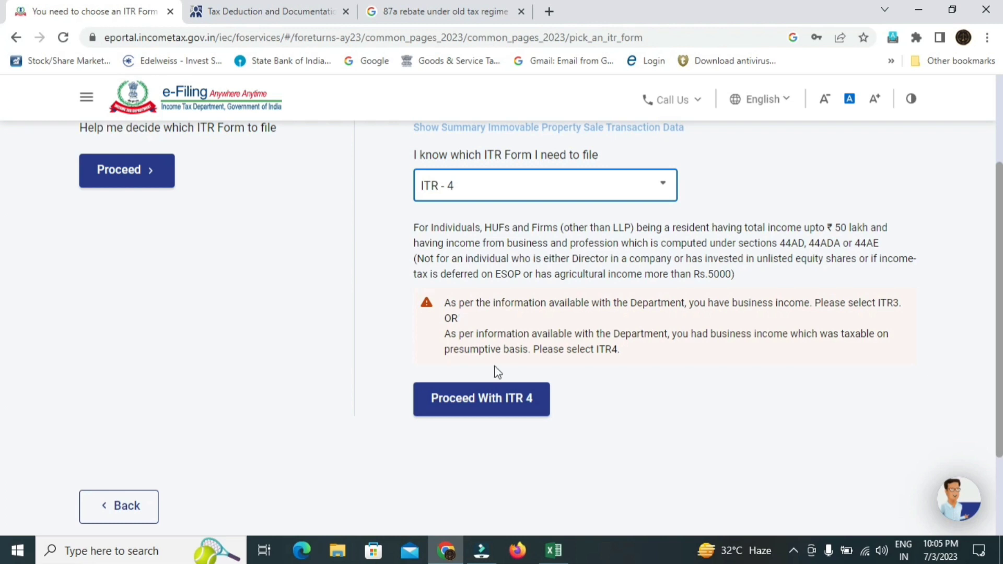
click(519, 403)
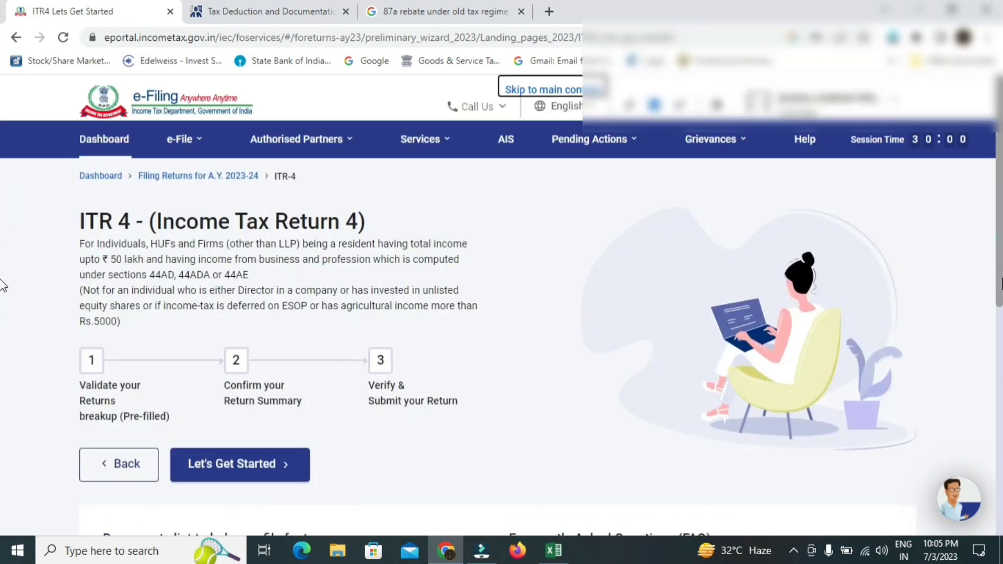
- Begin the ITR-4 filing and give Others as the reason for filing
scroll(3, 328, down, 2)
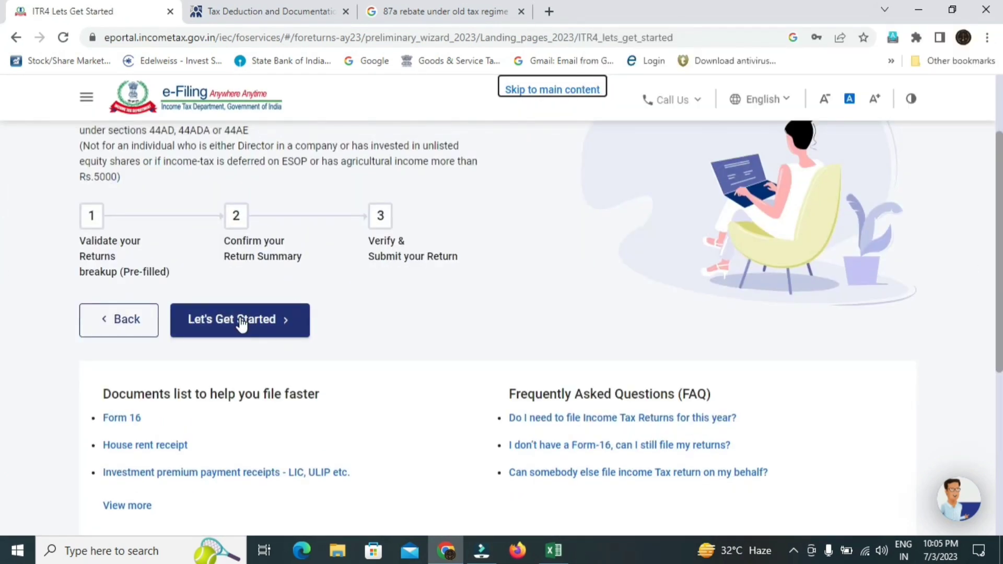
click(241, 324)
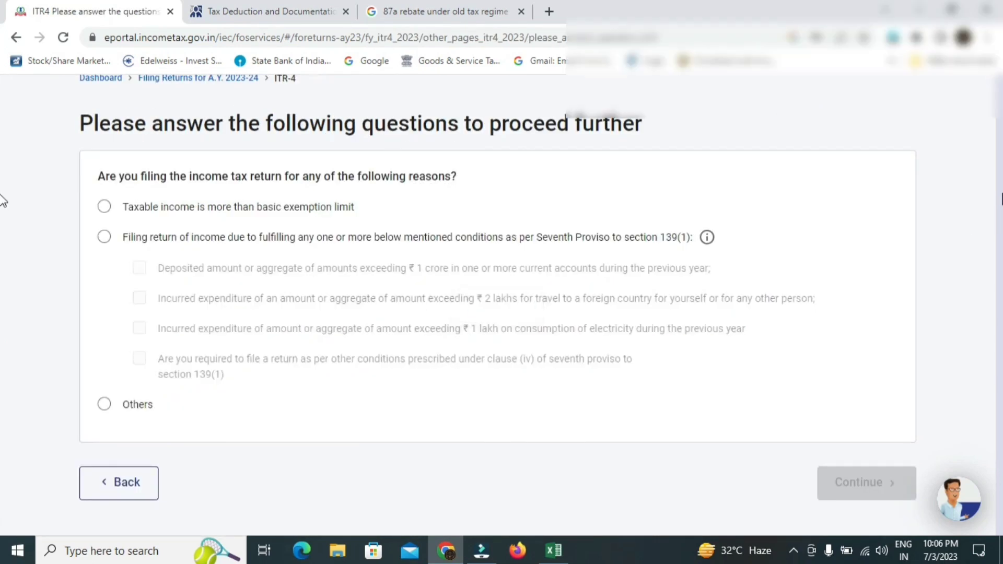
scroll(2, 201, down, 2)
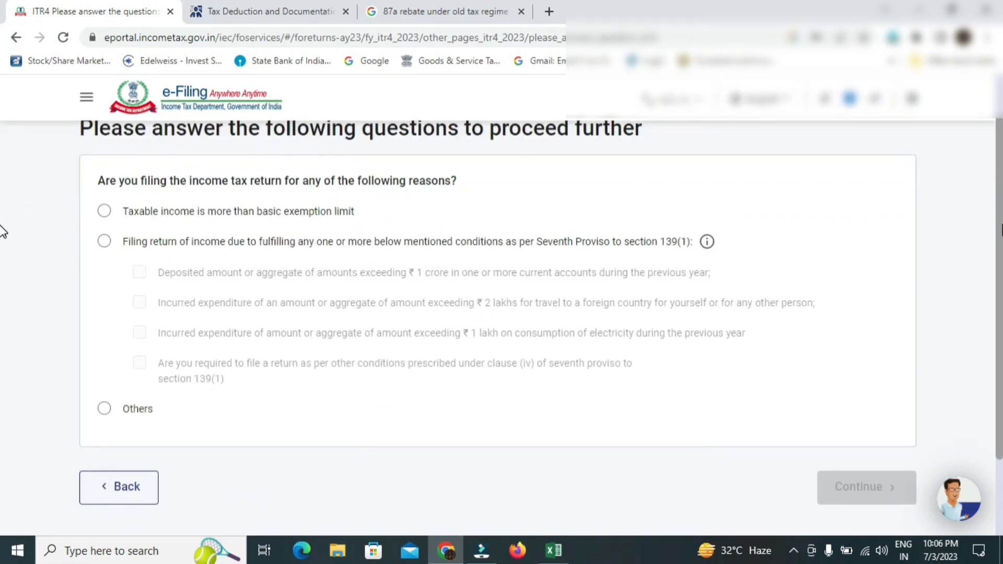
scroll(2, 219, down, 1)
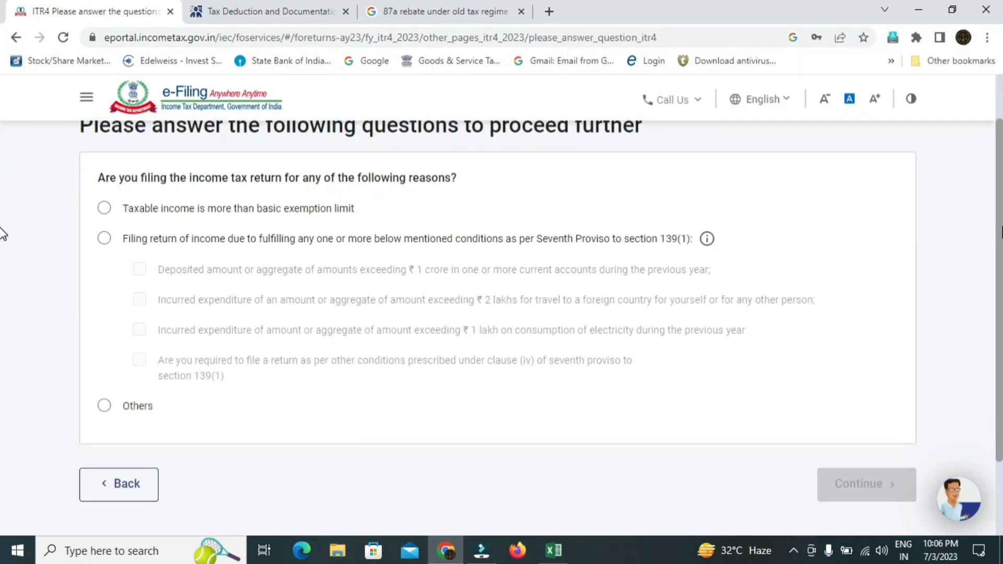
scroll(2, 240, down, 2)
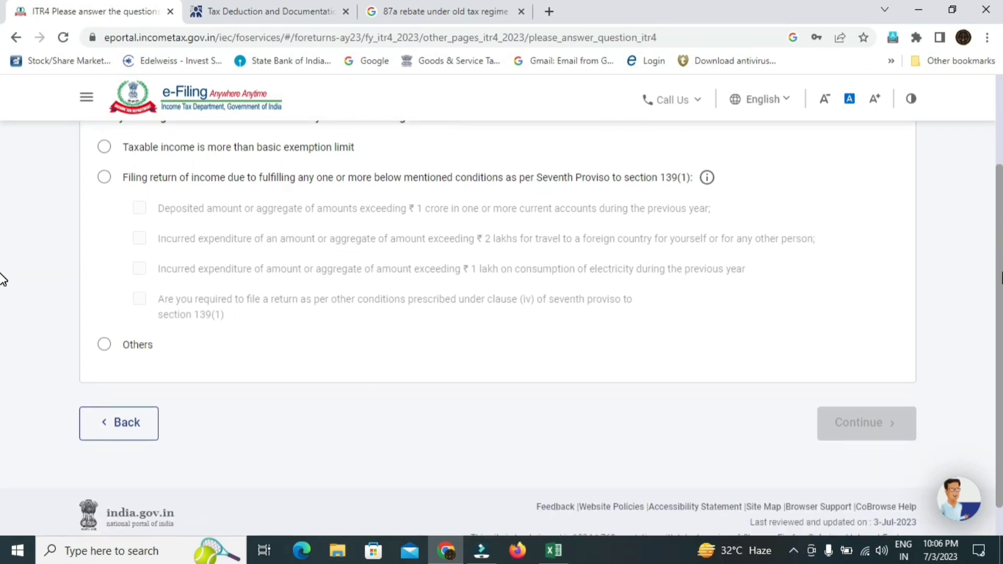
scroll(2, 272, up, 2)
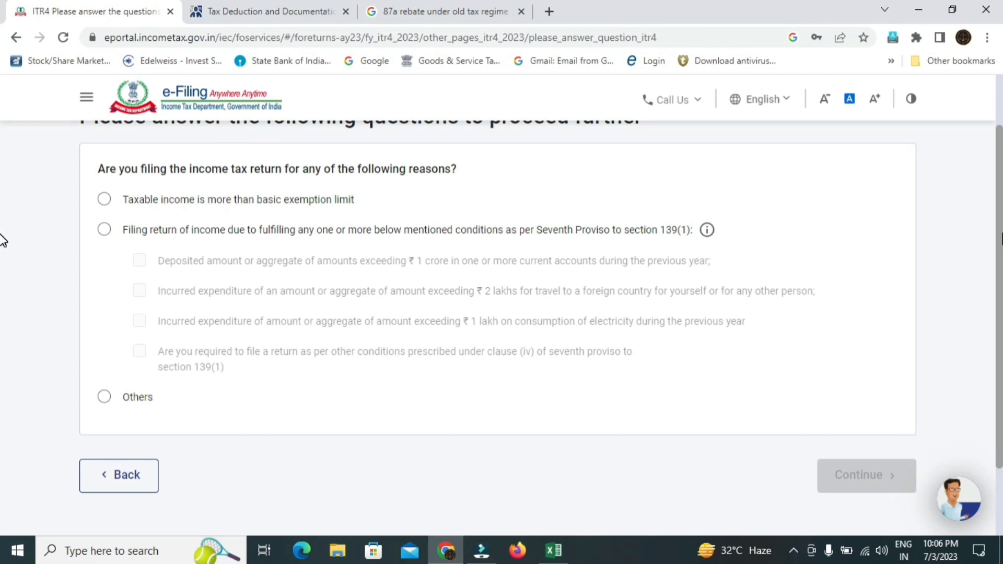
scroll(1, 240, up, 1)
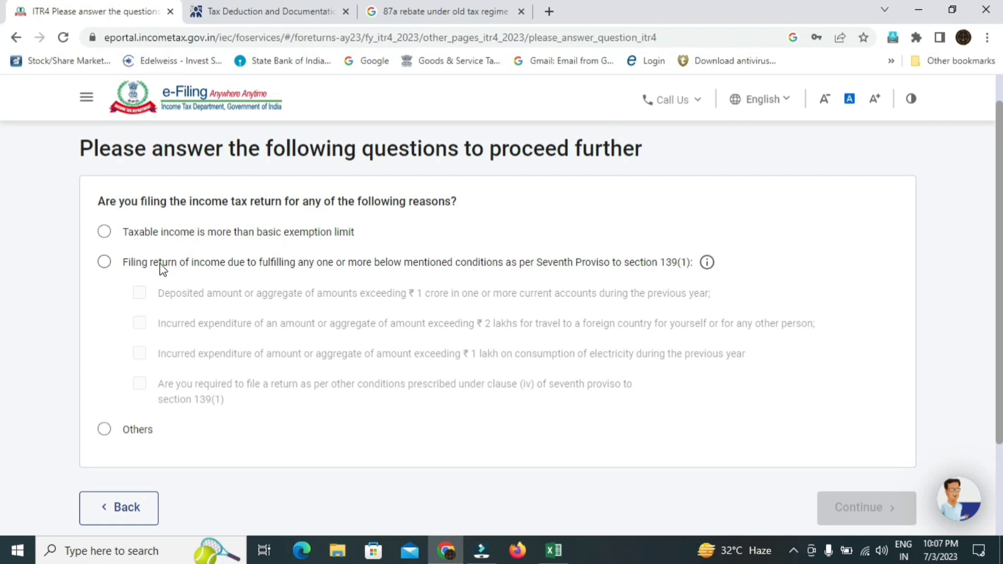
click(106, 433)
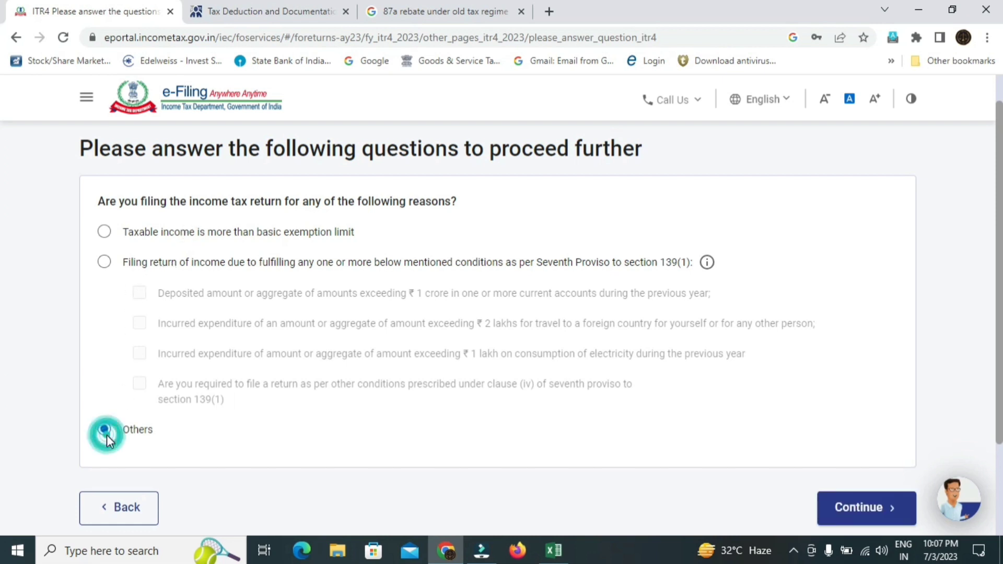
scroll(3, 313, down, 2)
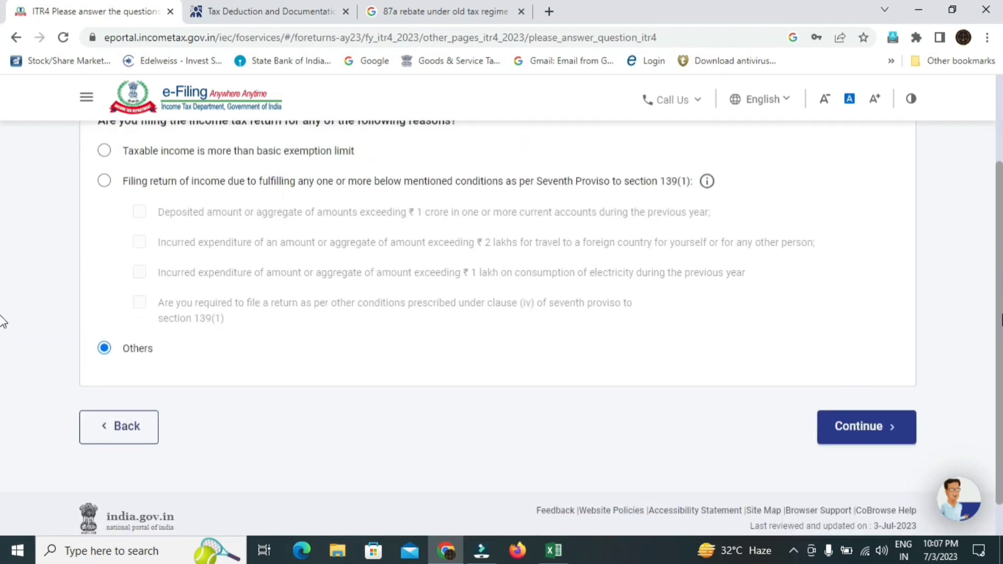
scroll(3, 303, up, 1)
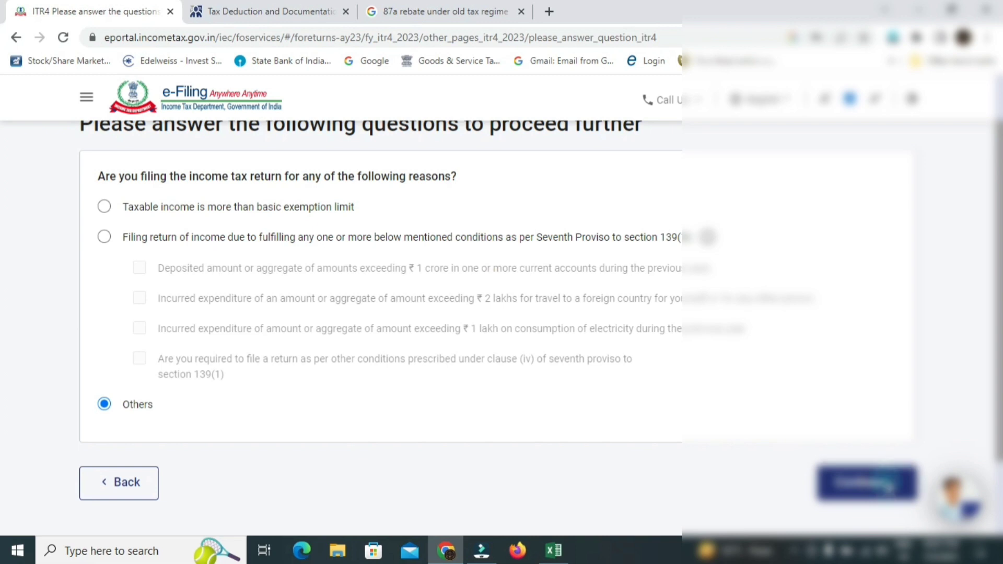
click(886, 483)
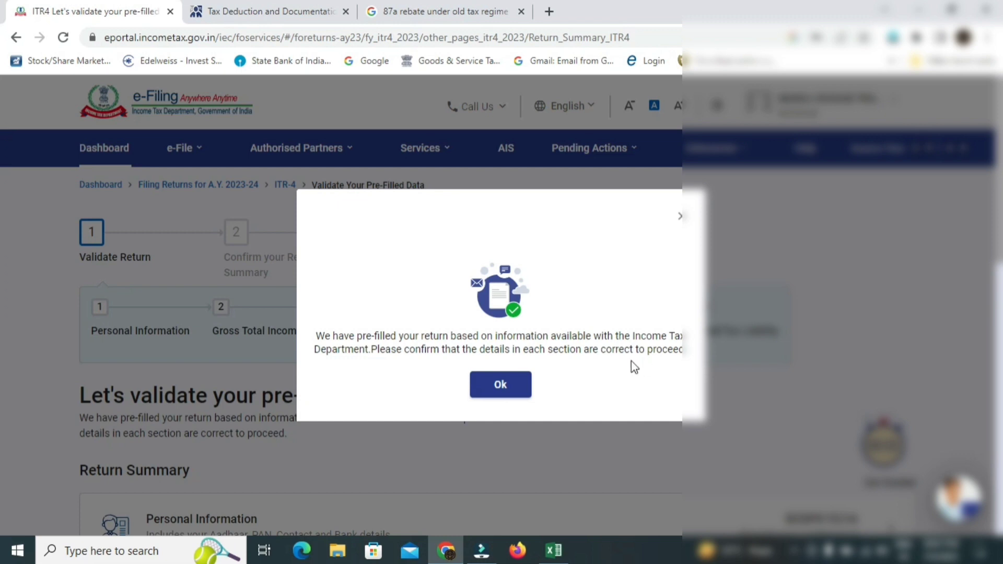
- Acknowledge the pre-filled notice, review summary totals (Tax Paid ₹40), and open Personal Information
click(500, 389)
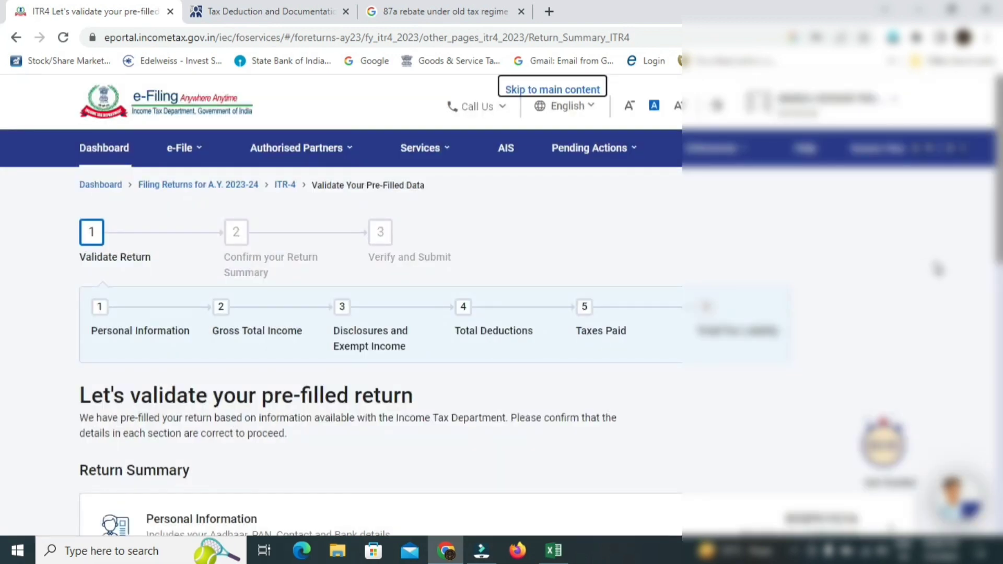
scroll(3, 215, down, 6)
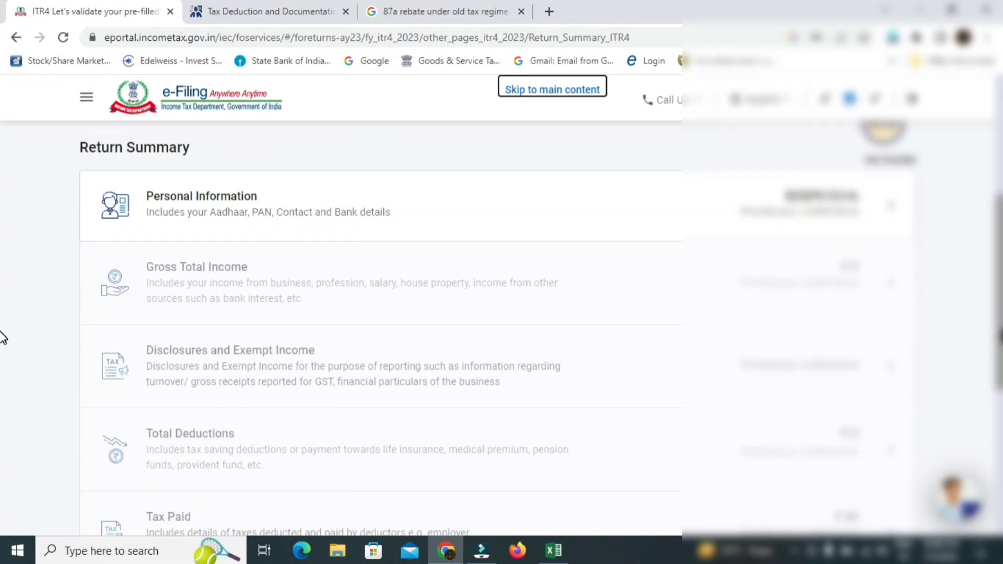
scroll(3, 335, up, 2)
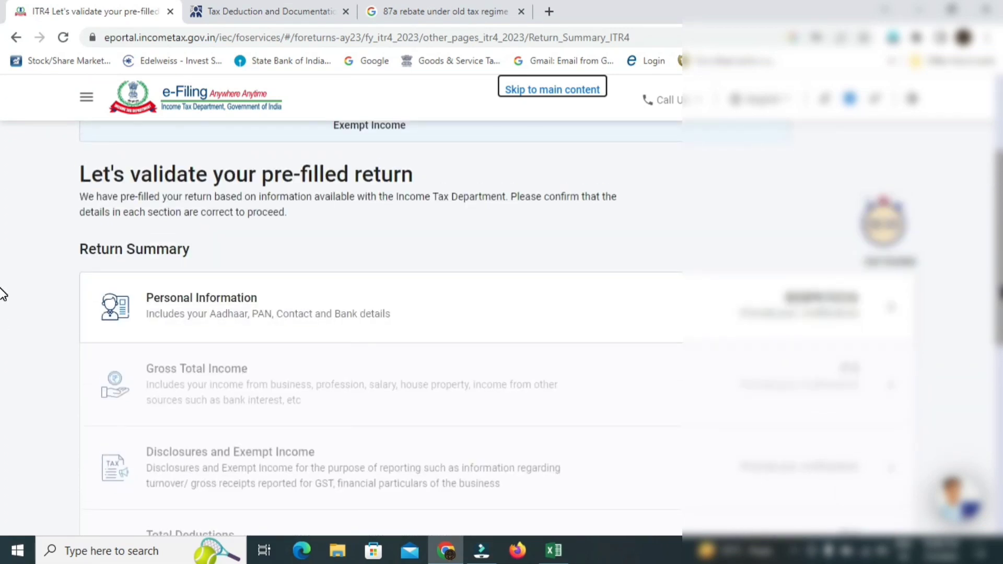
scroll(4, 295, down, 4)
scroll(4, 403, up, 6)
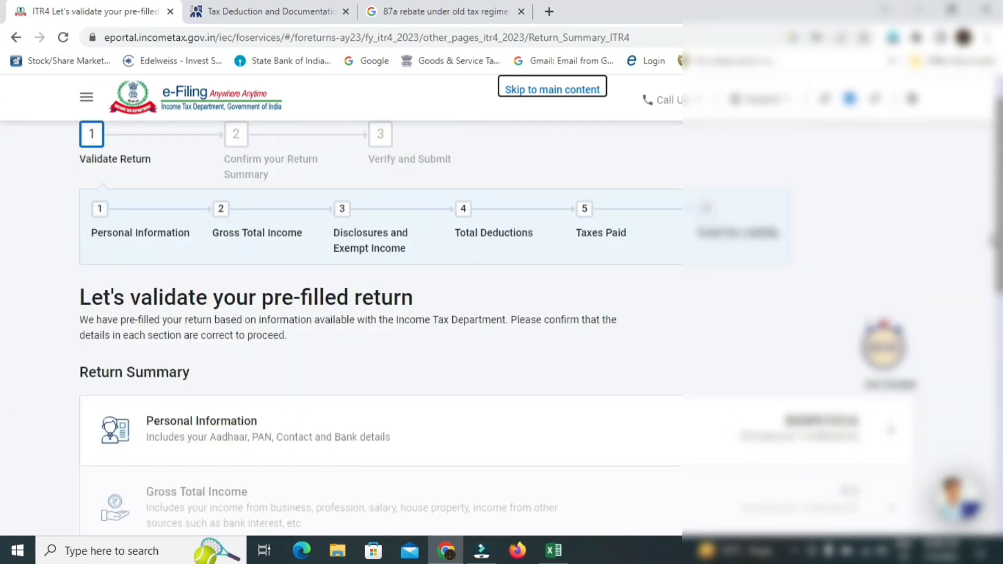
scroll(5, 311, down, 3)
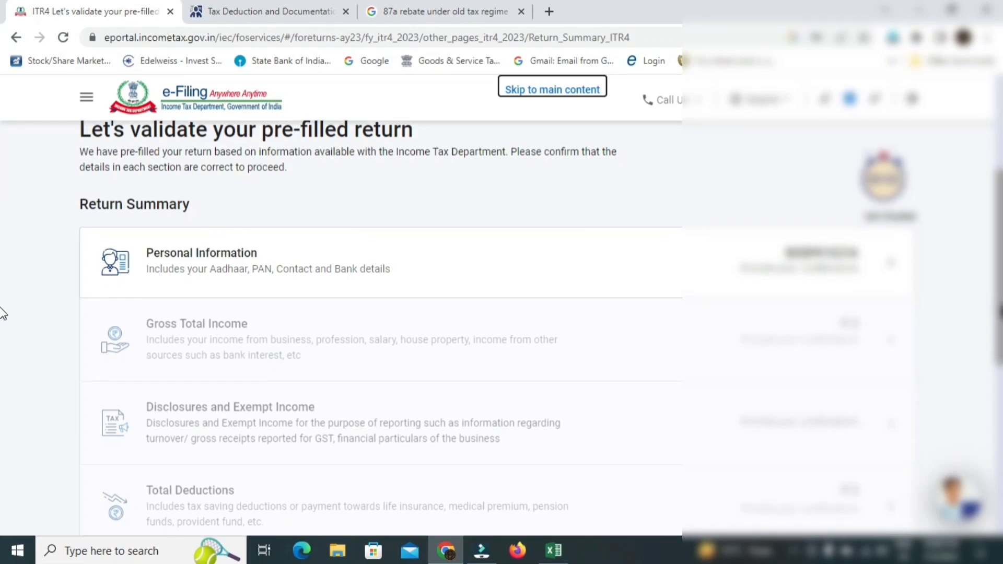
scroll(2, 314, down, 2)
scroll(3, 360, down, 1)
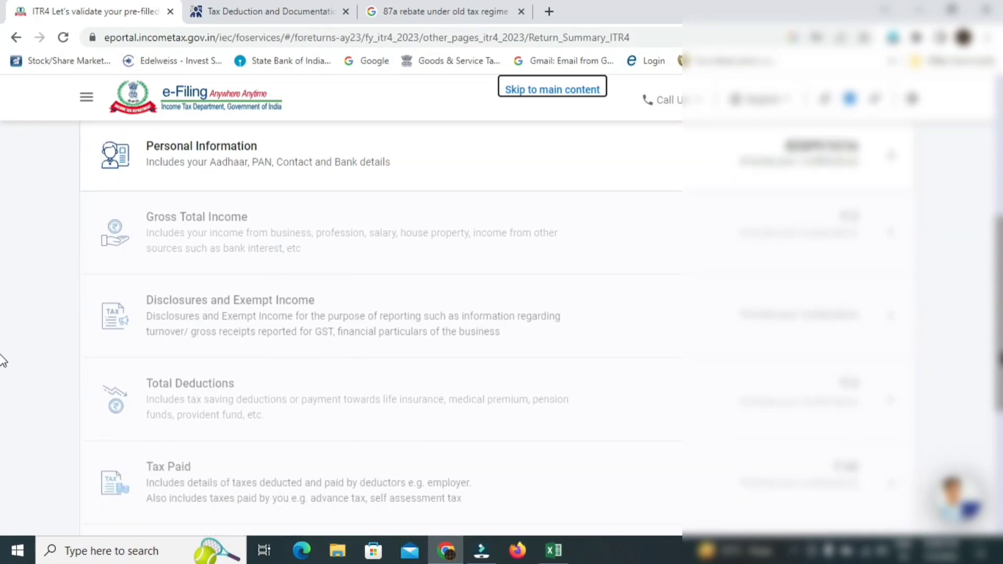
scroll(3, 376, down, 1)
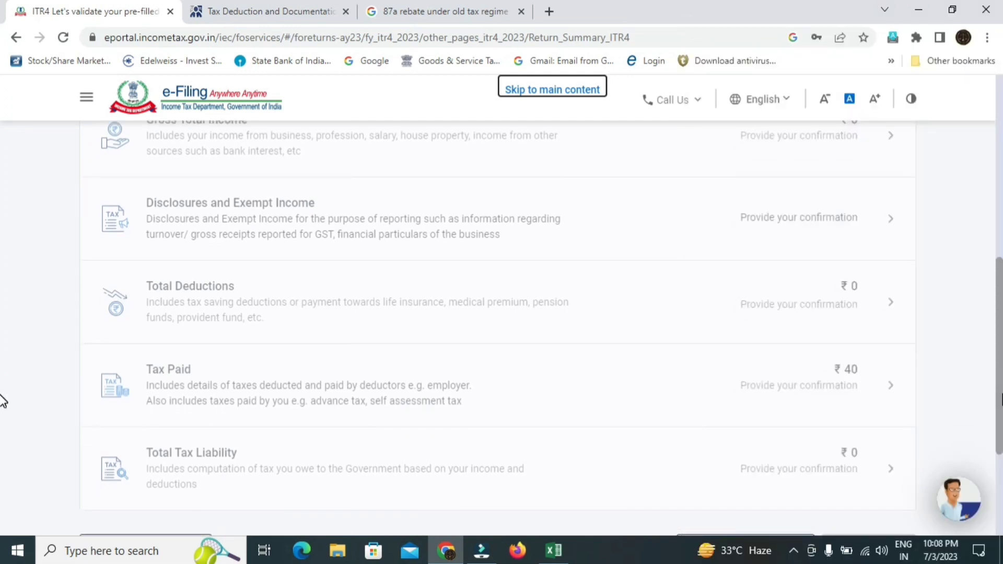
scroll(3, 405, down, 1)
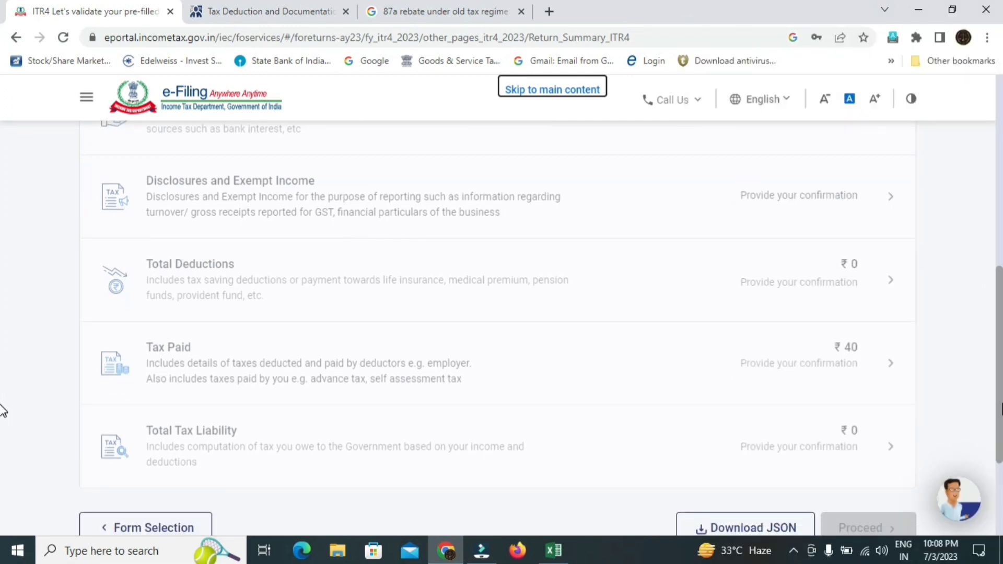
scroll(3, 411, up, 5)
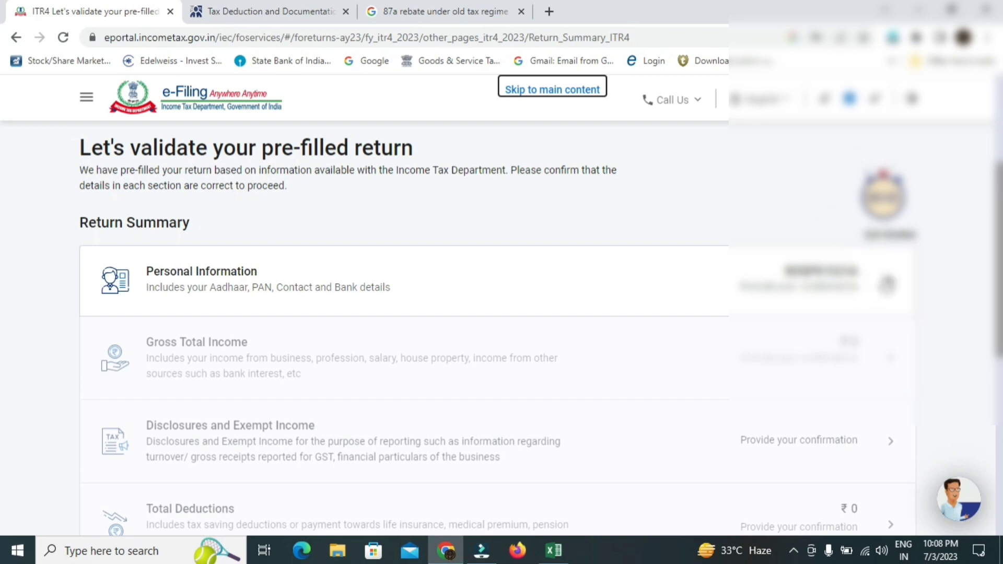
click(887, 284)
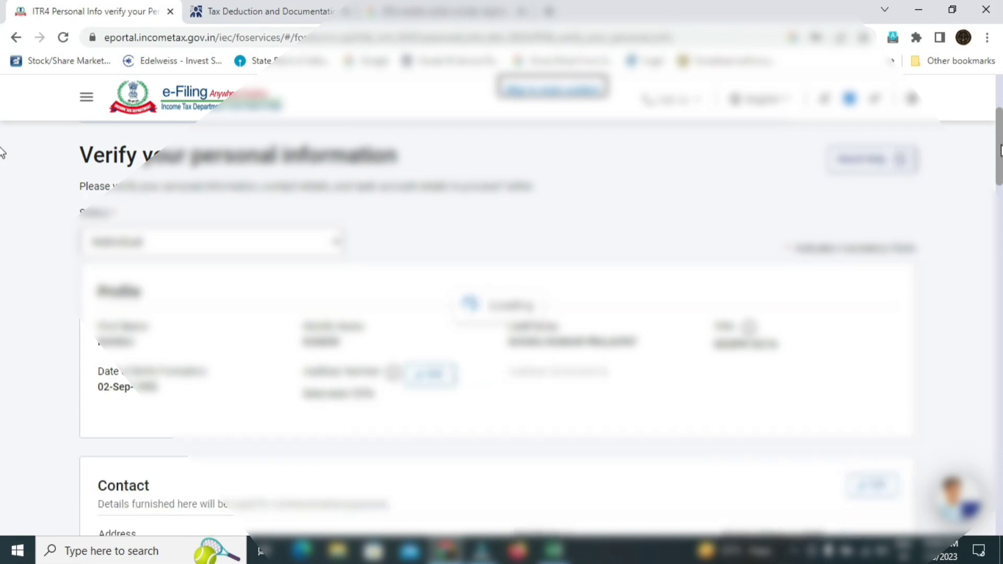
- Scroll through Profile and Contact details down to Nature of Employment and Filed u/s 139(1)
mouse_move(1000, 151)
mouse_down()
mouse_move(1000, 175)
mouse_move(999, 155)
mouse_up()
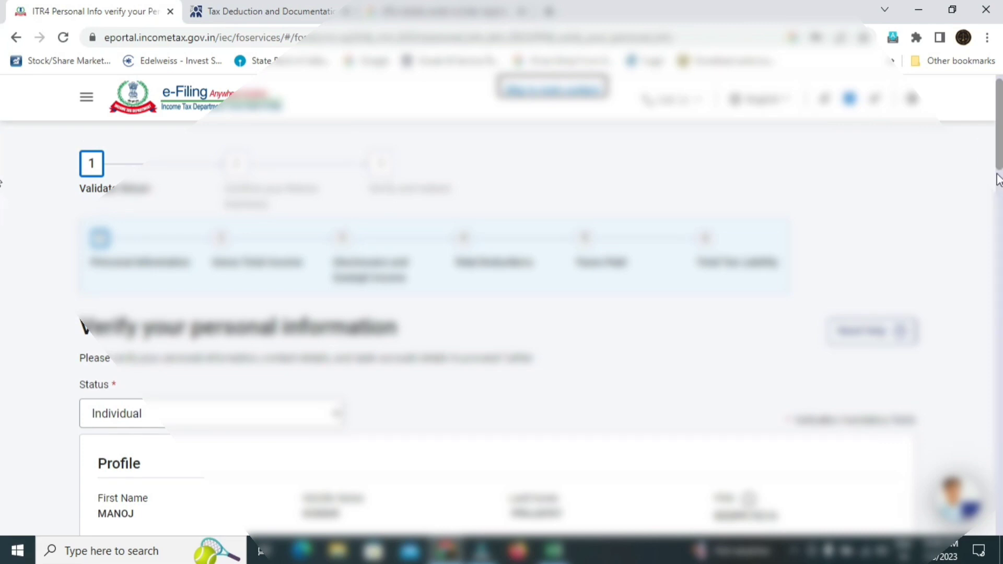
scroll(999, 155, down, 5)
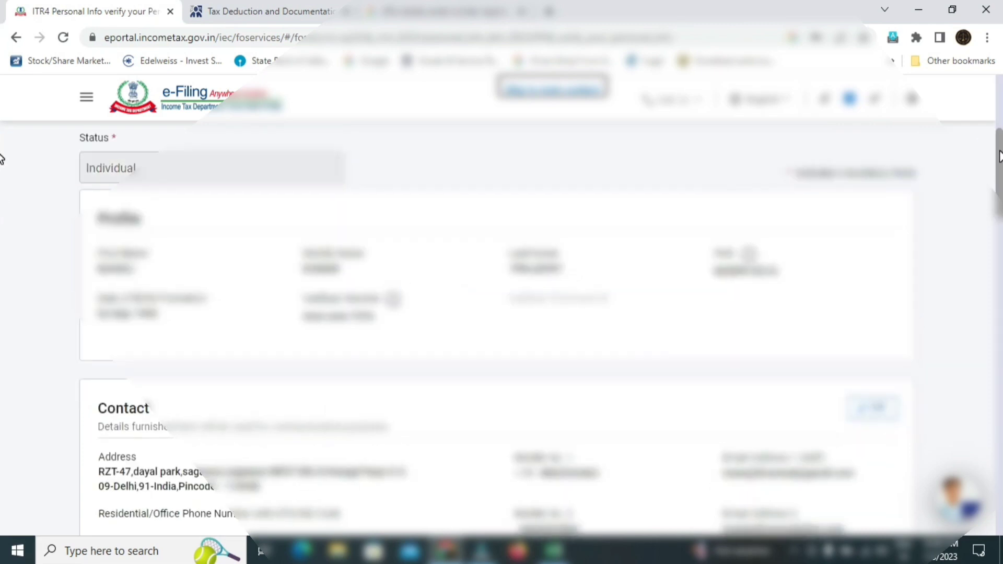
drag(999, 155, 999, 170)
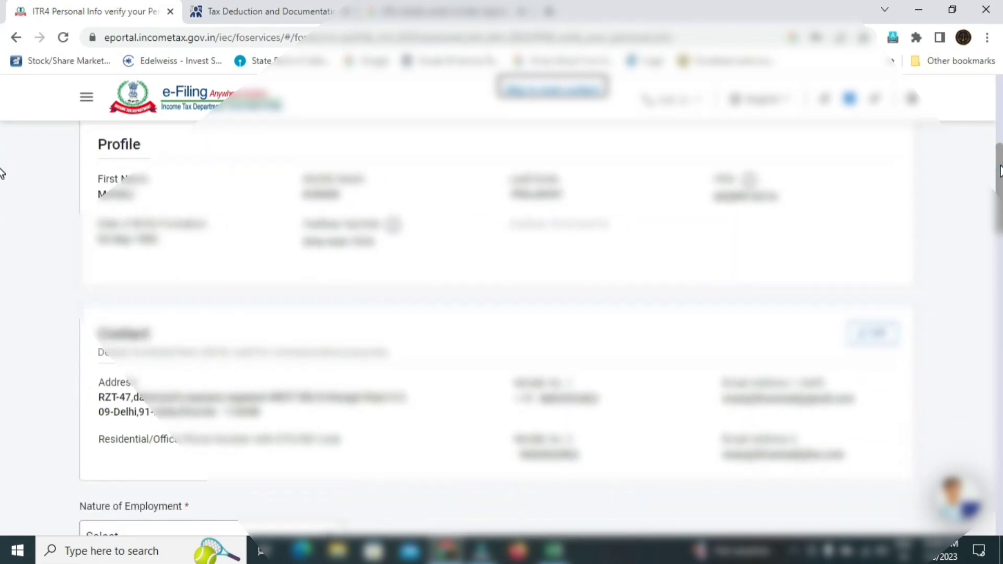
scroll(2, 178, down, 2)
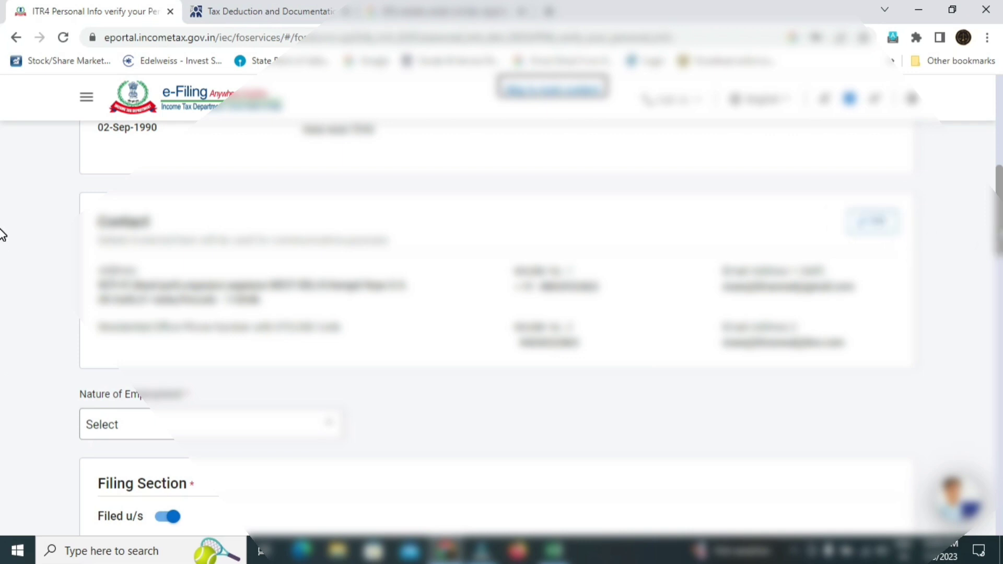
scroll(2, 246, down, 2)
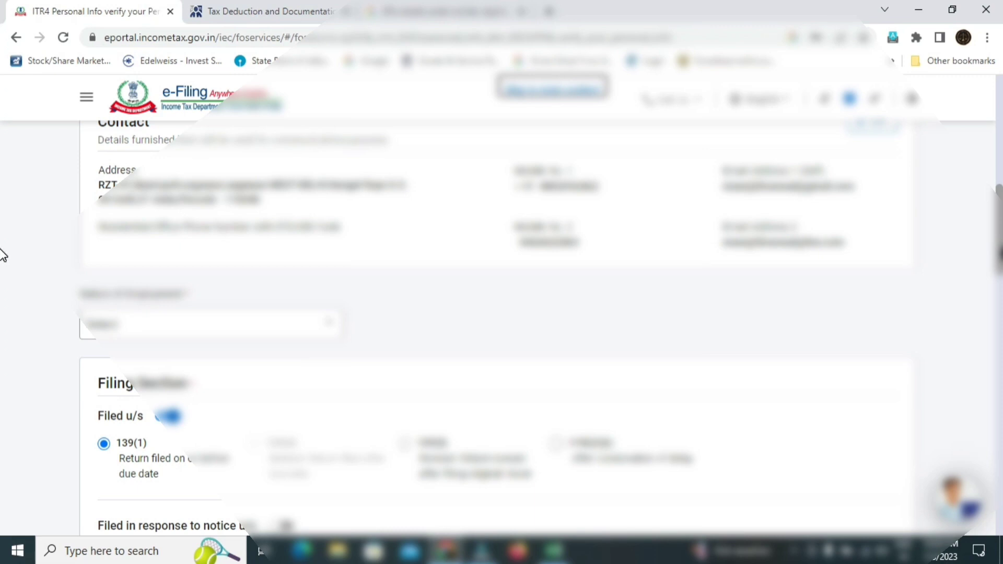
scroll(3, 251, up, 1)
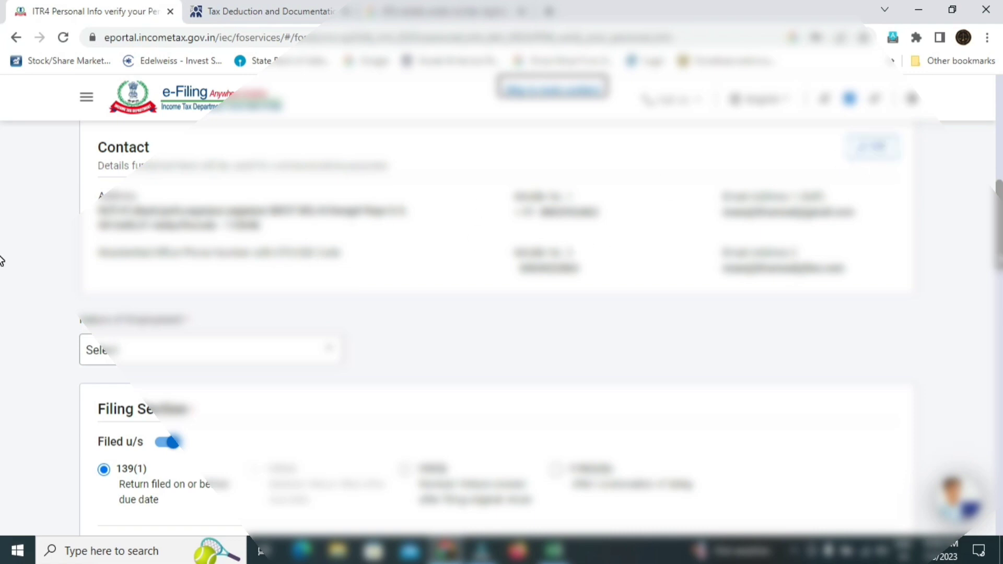
scroll(1, 264, down, 3)
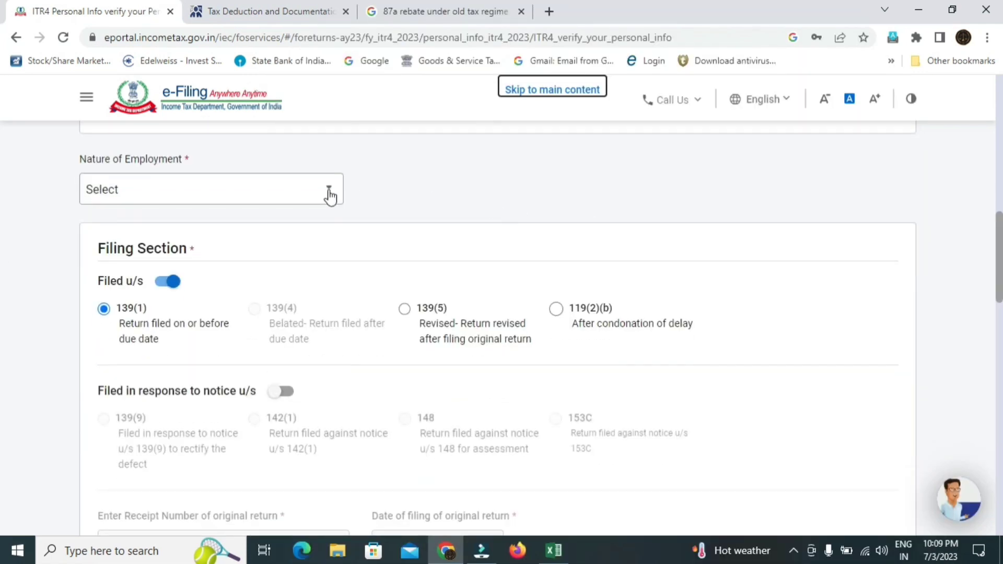
- Choose Others as the Nature of Employment, keeping Filed u/s 139(1)
click(315, 197)
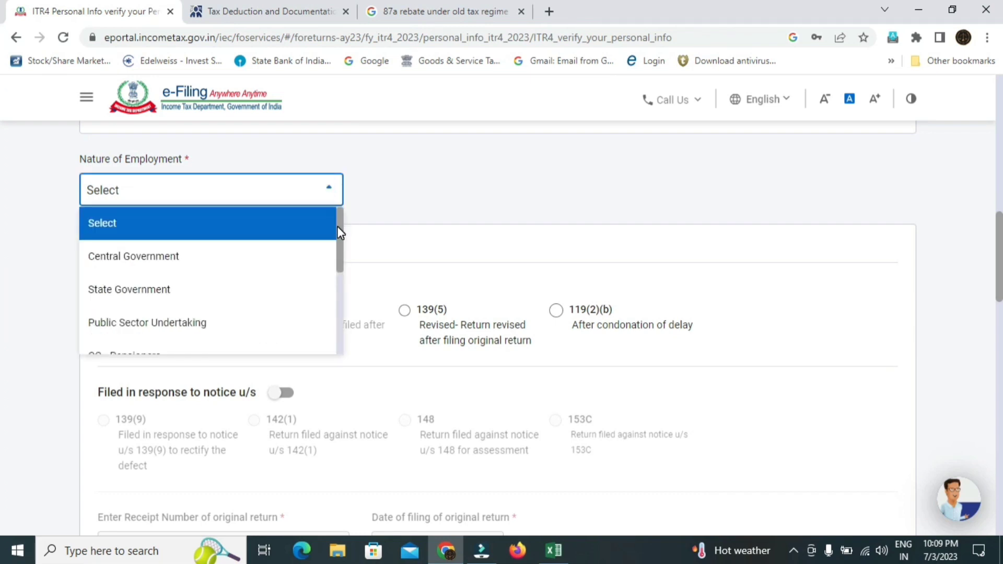
drag(339, 233, 344, 261)
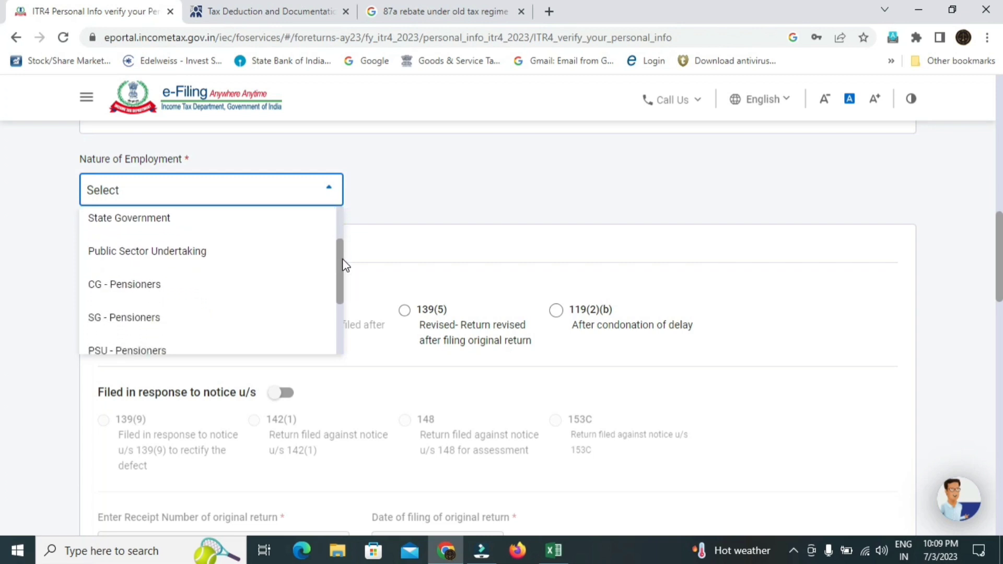
drag(345, 264, 349, 302)
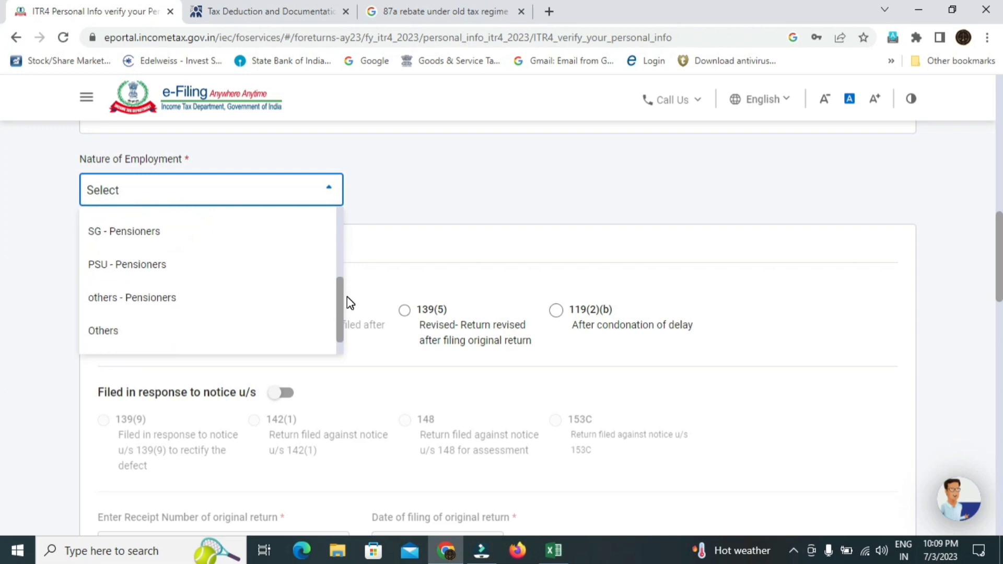
click(224, 331)
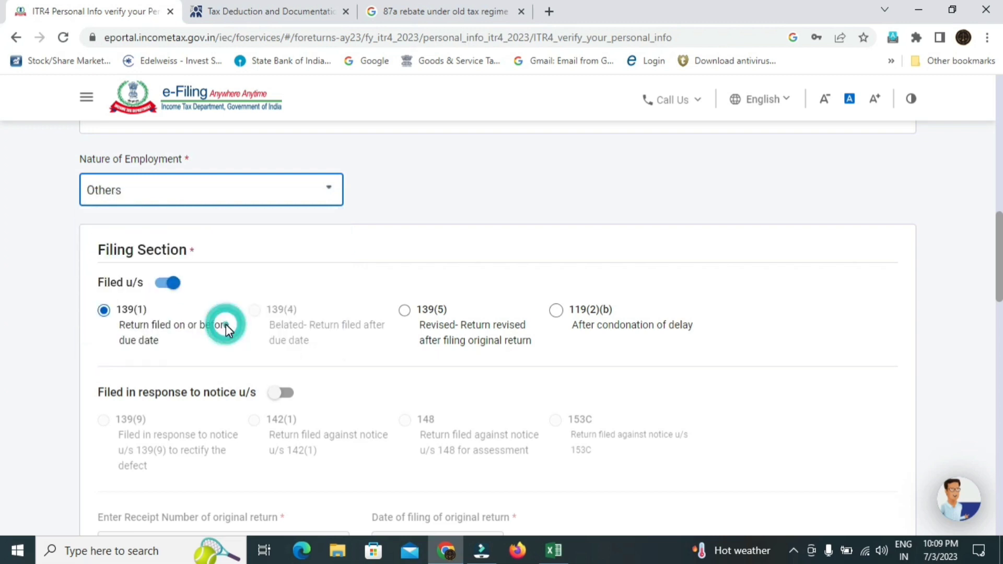
scroll(501, 328, down, 2)
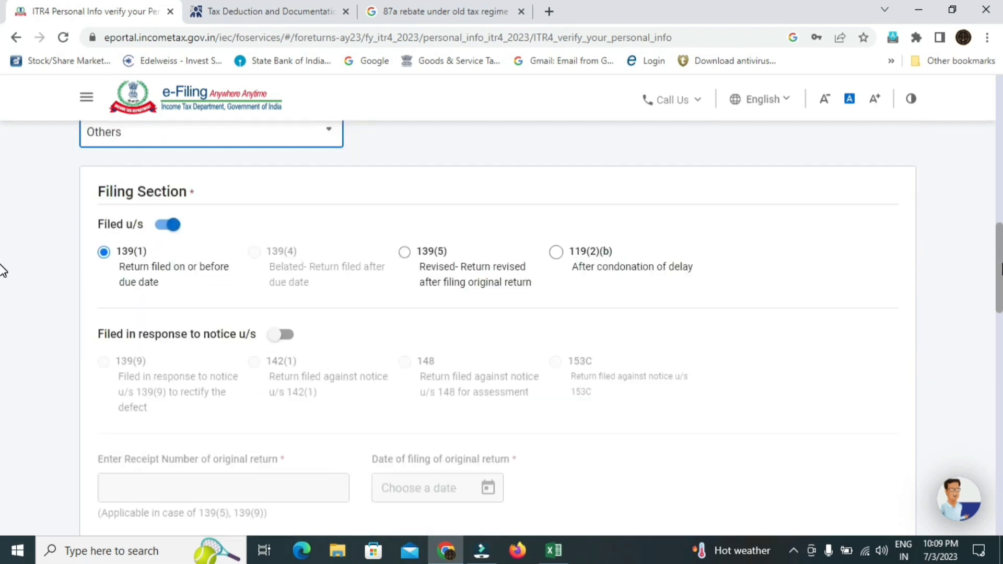
scroll(501, 328, up, 1)
- Answer No to earlier 115BAC opting and choose Not opting for the current assessment year
scroll(2, 280, down, 2)
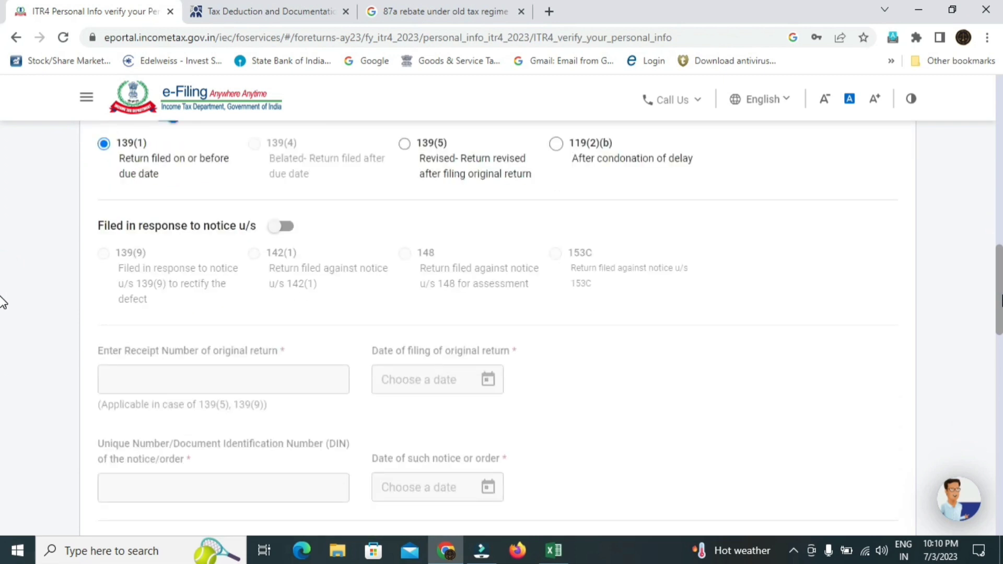
scroll(3, 314, down, 2)
scroll(3, 340, down, 3)
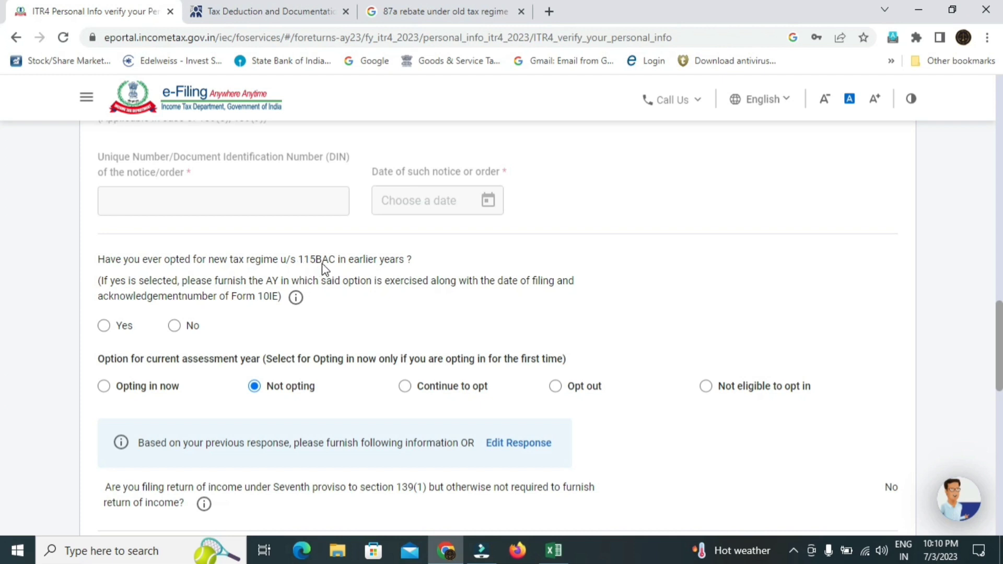
click(173, 331)
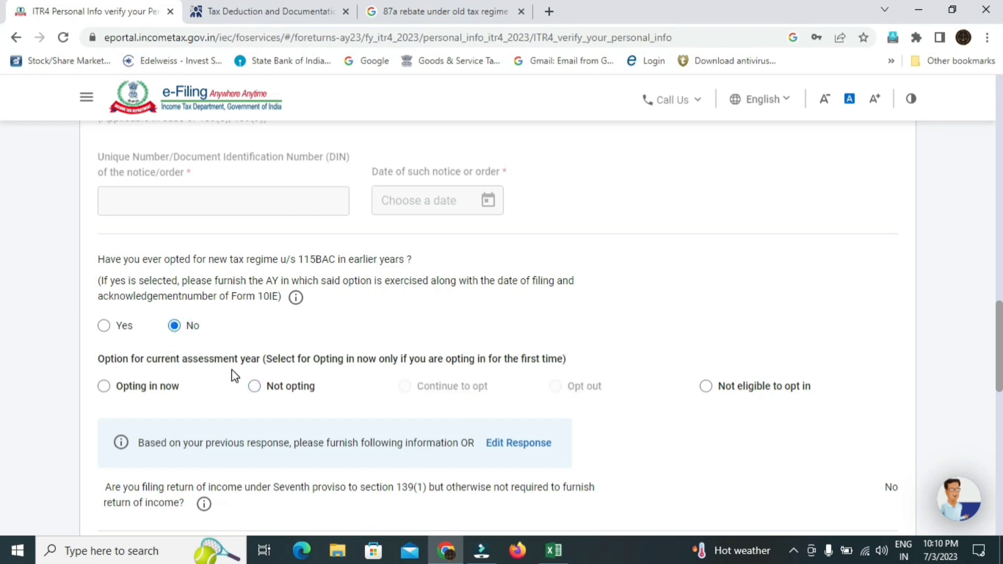
click(256, 389)
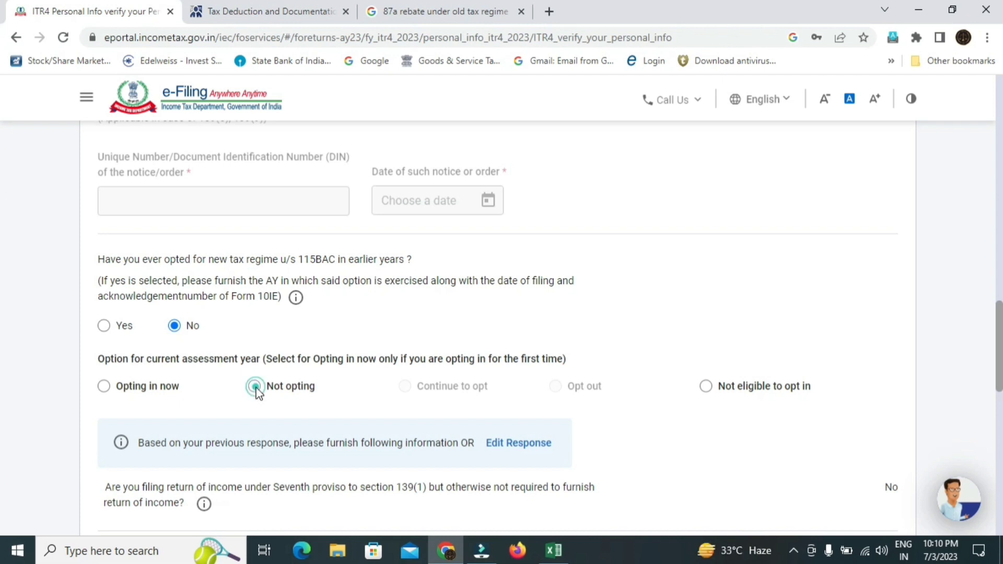
scroll(2, 345, down, 4)
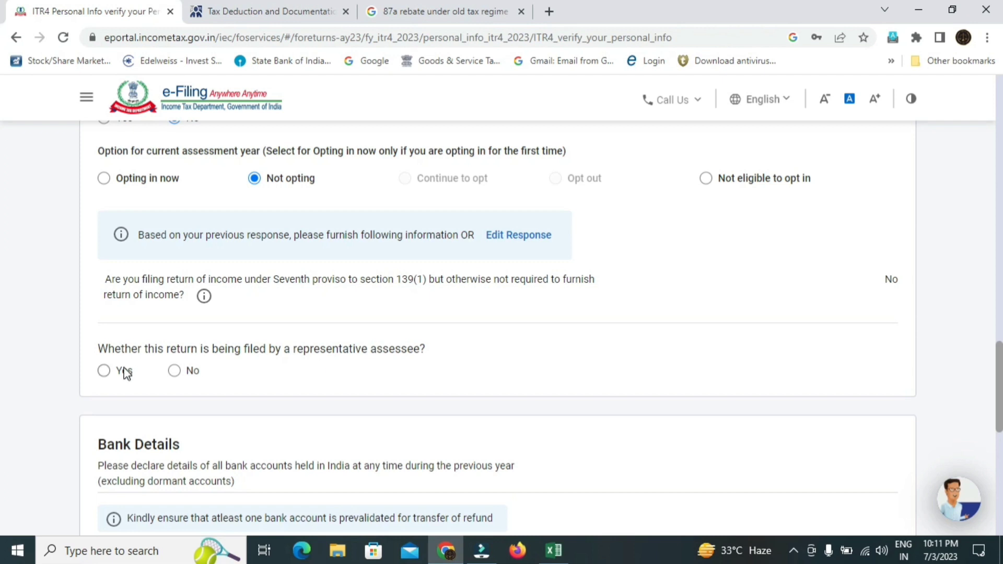
- Answer No to the representative assessee question and keep the bank account selected for refund
click(174, 372)
scroll(2, 397, down, 3)
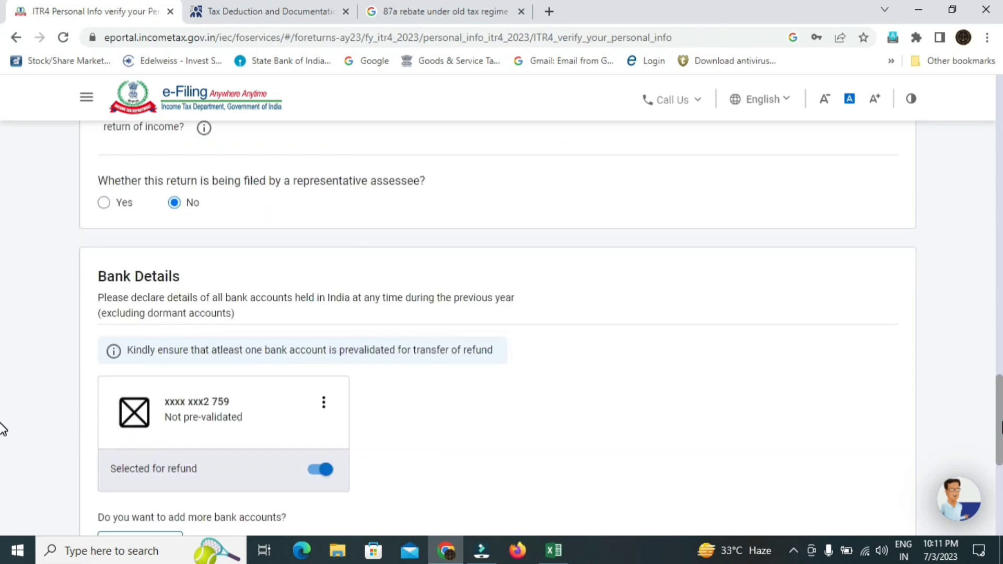
scroll(3, 433, down, 2)
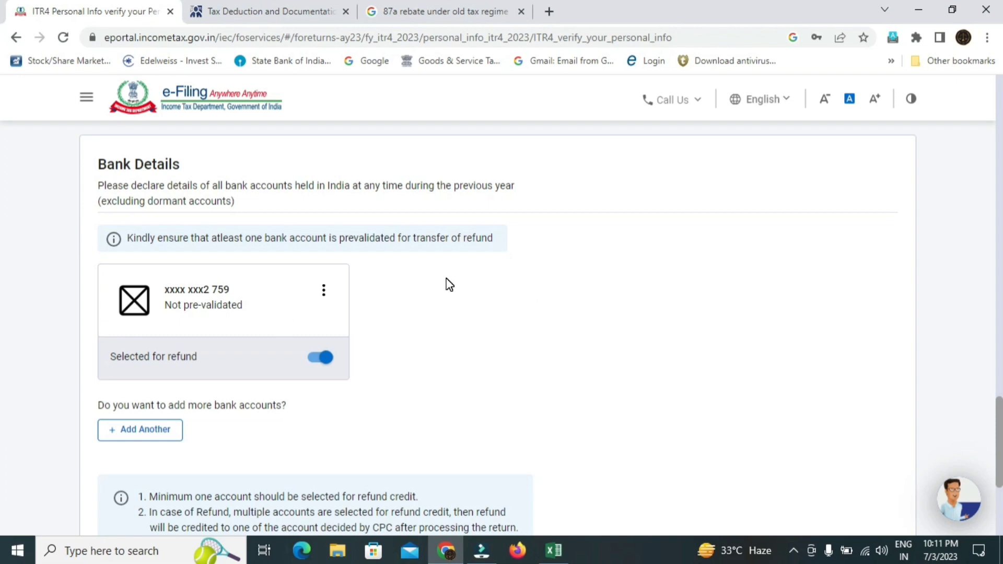
click(319, 358)
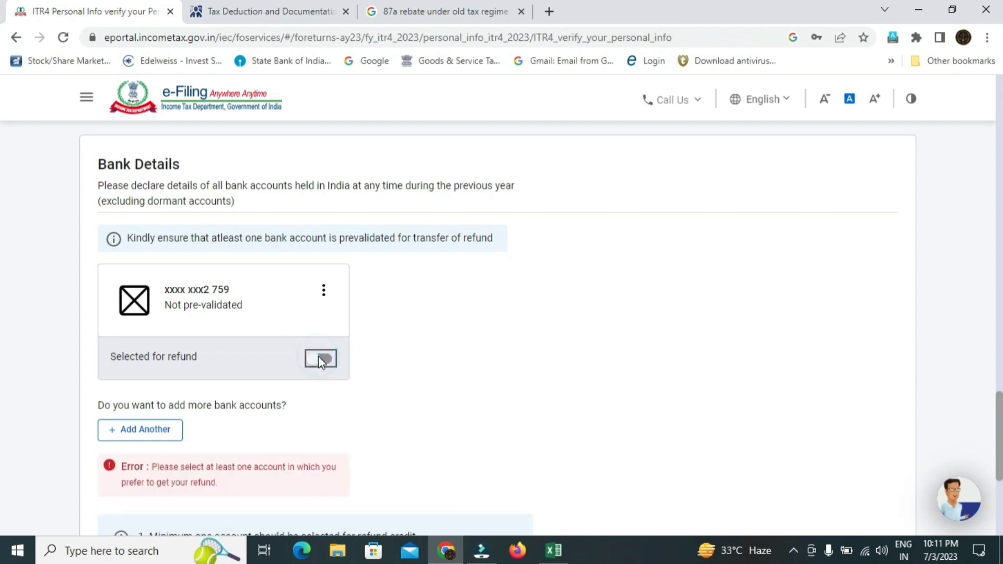
click(319, 358)
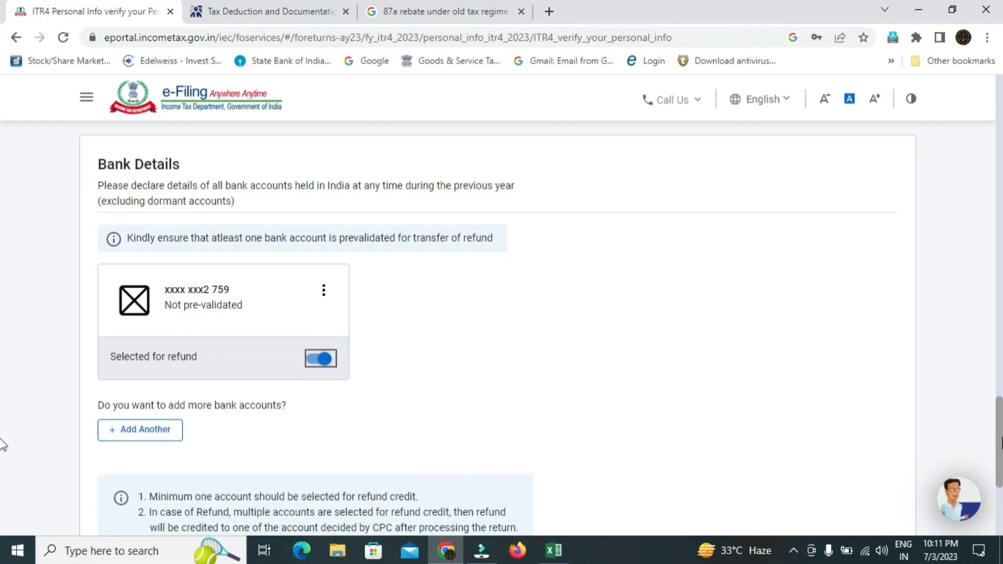
scroll(2, 444, down, 3)
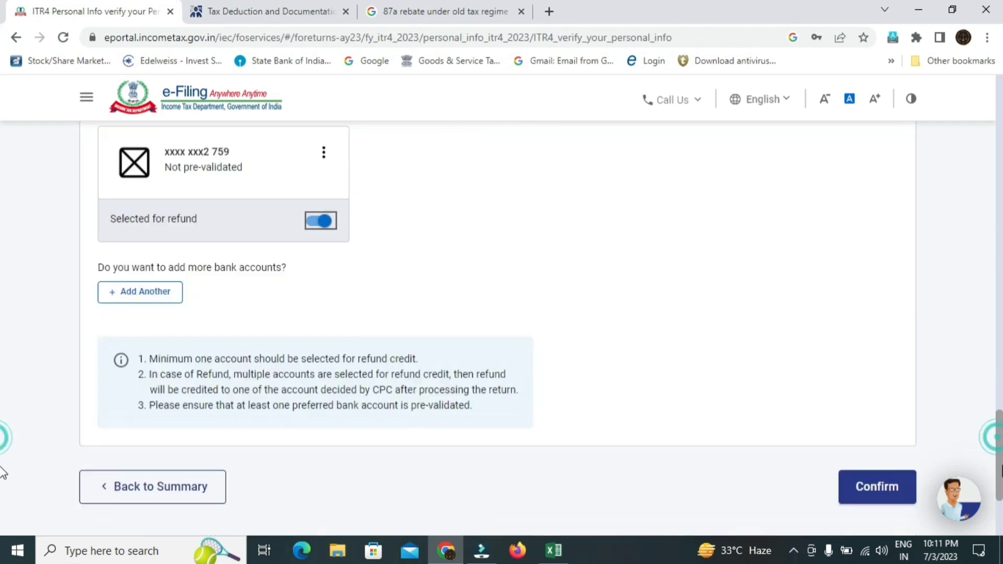
click(871, 484)
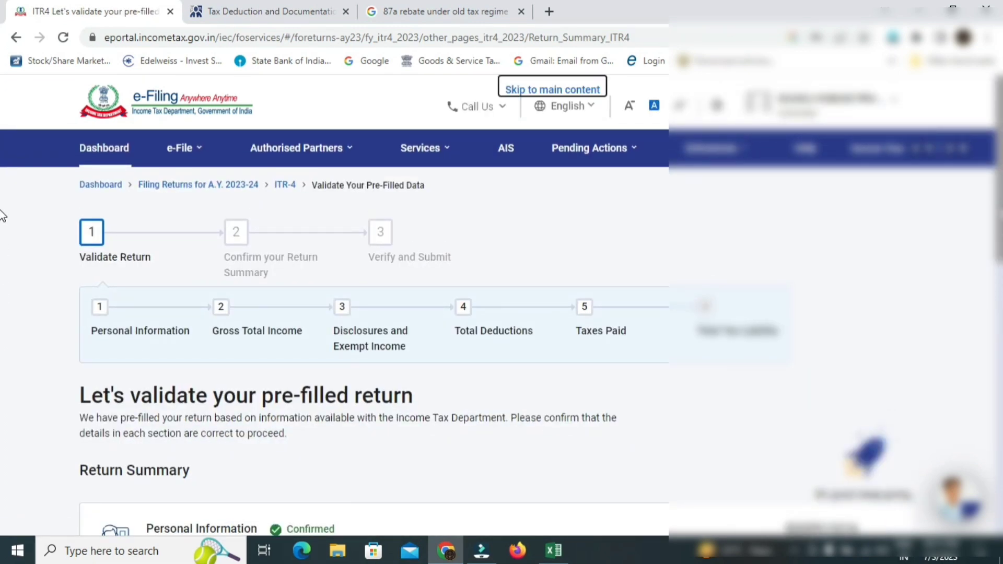
scroll(2, 224, down, 5)
scroll(3, 298, down, 1)
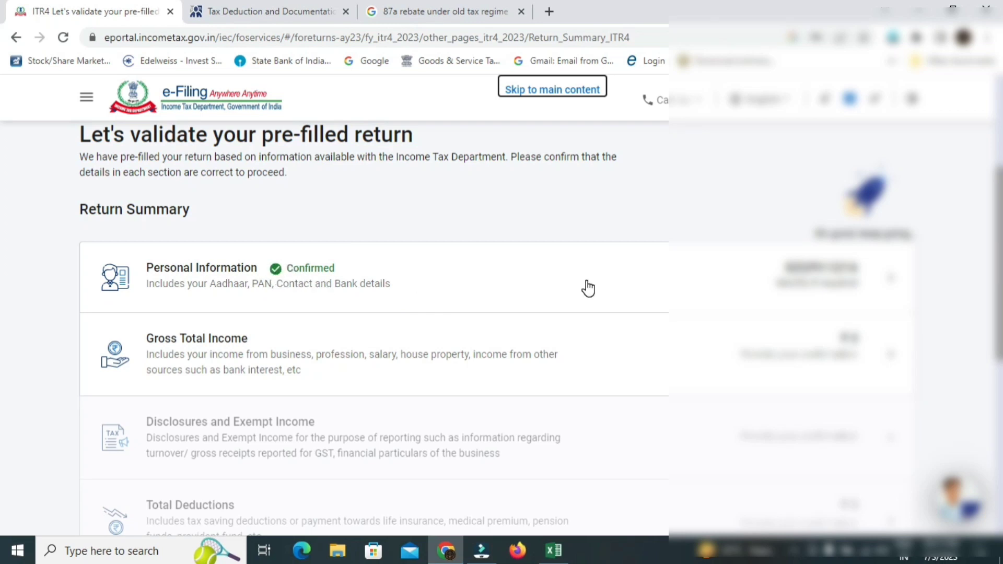
scroll(3, 293, down, 2)
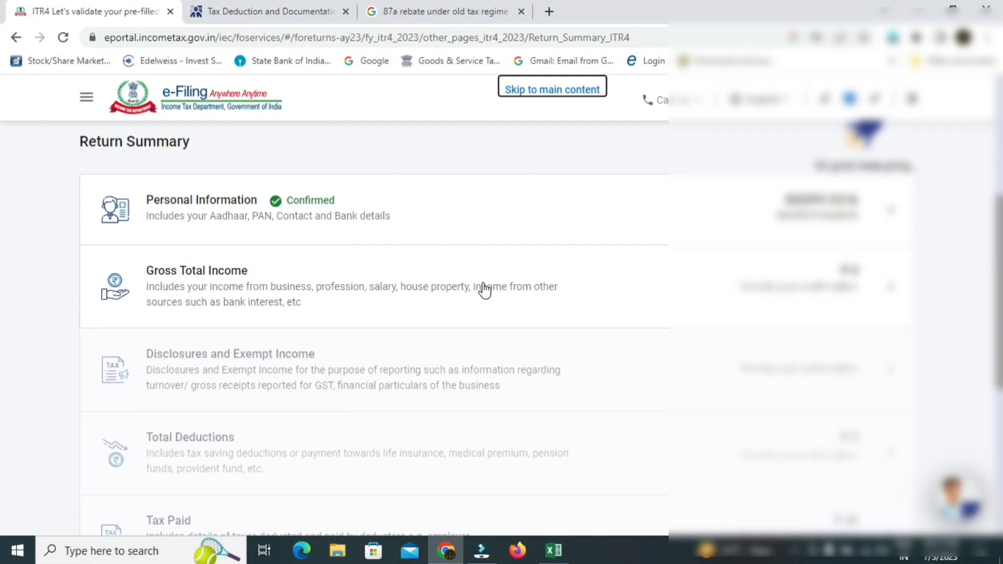
click(890, 279)
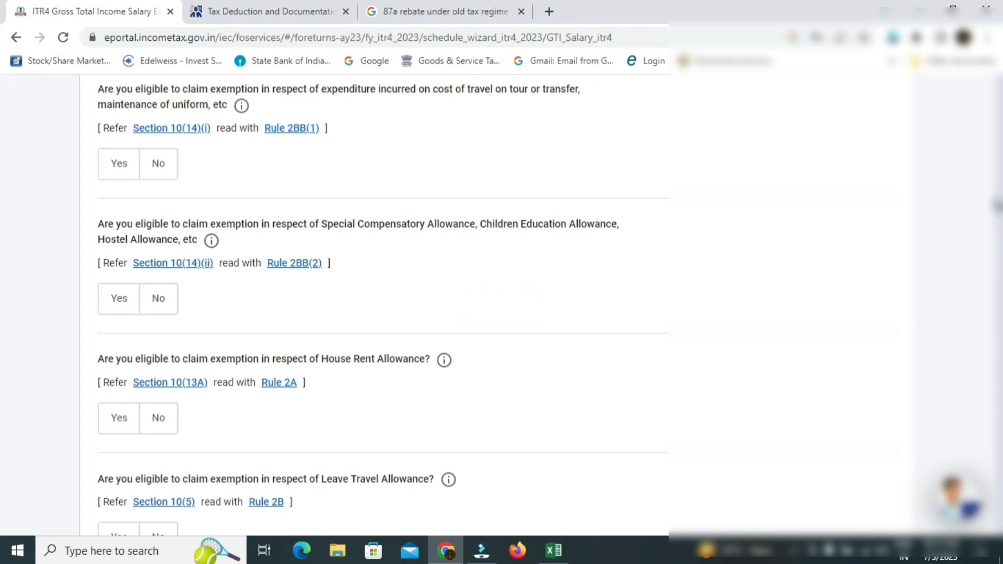
scroll(1, 209, down, 8)
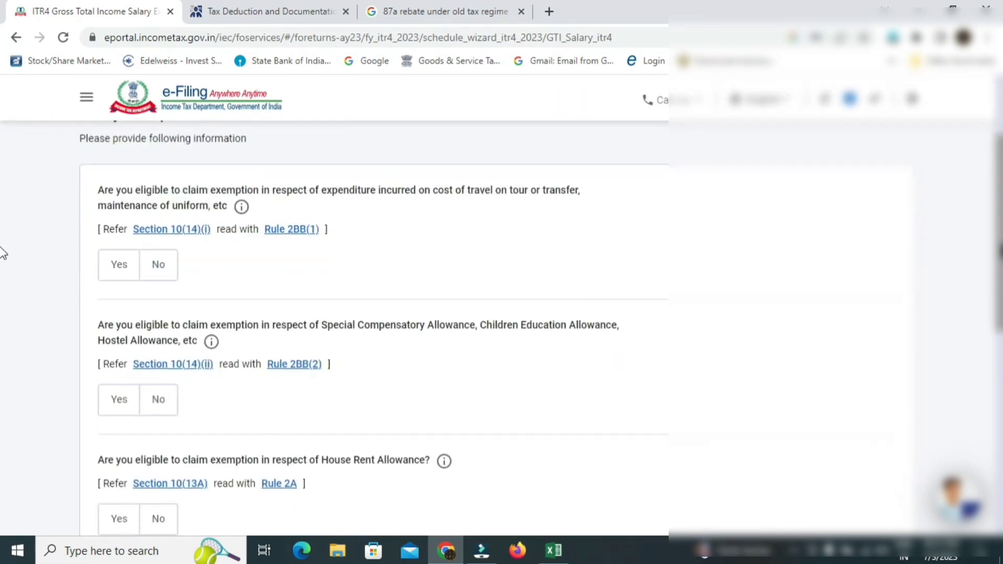
scroll(2, 407, down, 1)
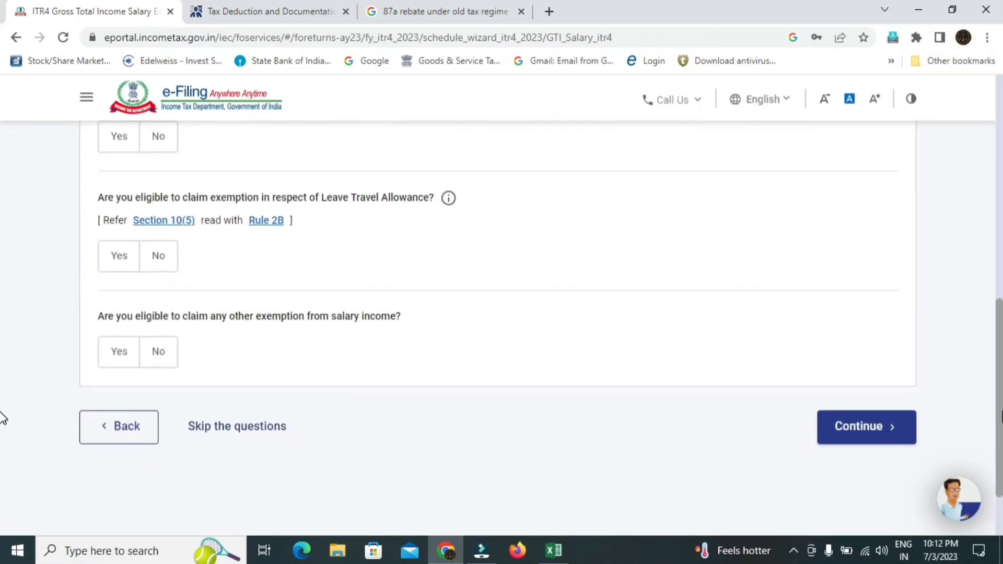
- Skip the salary exemption questions, confirming Yes, and bring up Income from Business or Profession
click(246, 428)
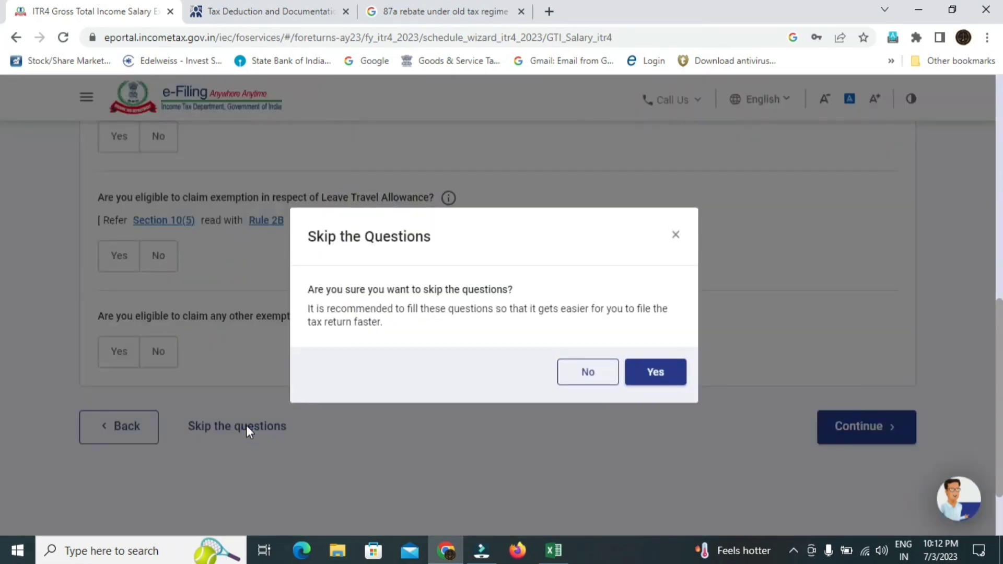
click(669, 373)
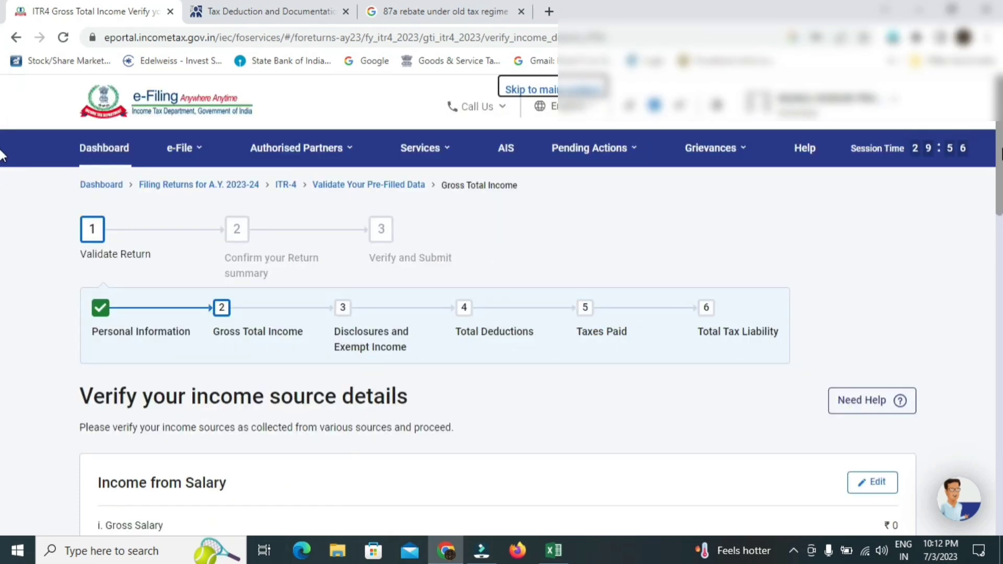
scroll(3, 177, down, 3)
scroll(2, 195, down, 3)
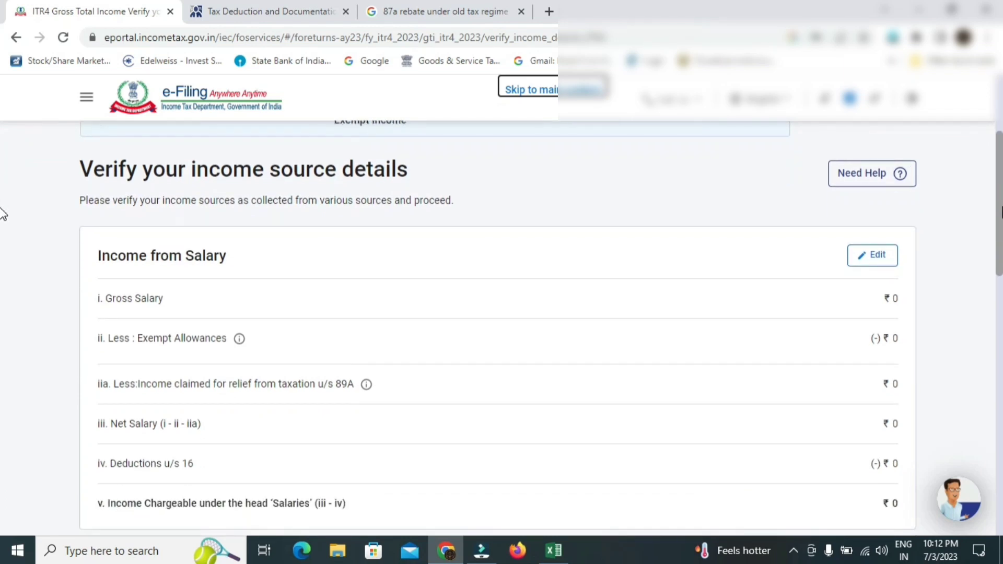
scroll(2, 250, down, 4)
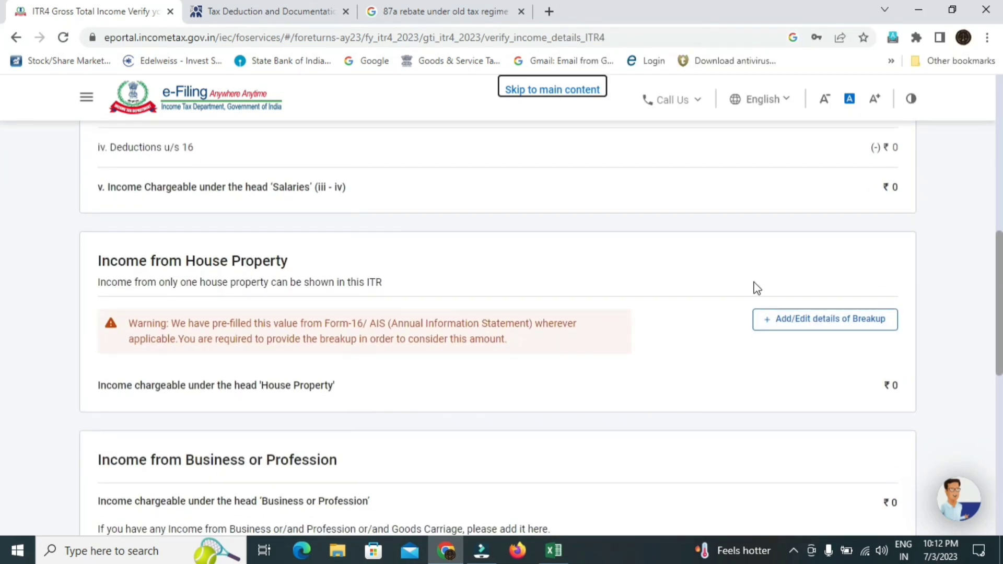
scroll(3, 308, down, 1)
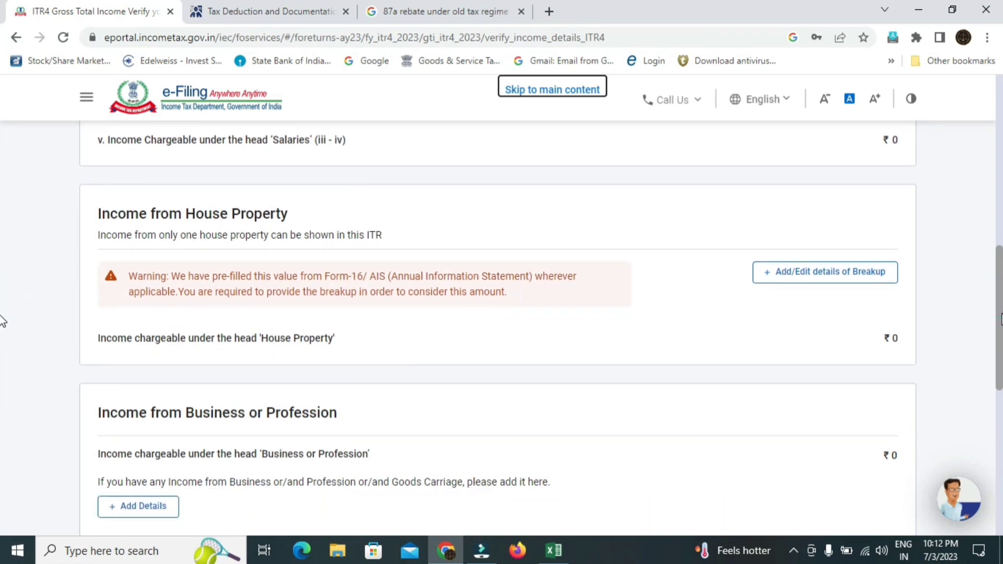
scroll(2, 324, down, 1)
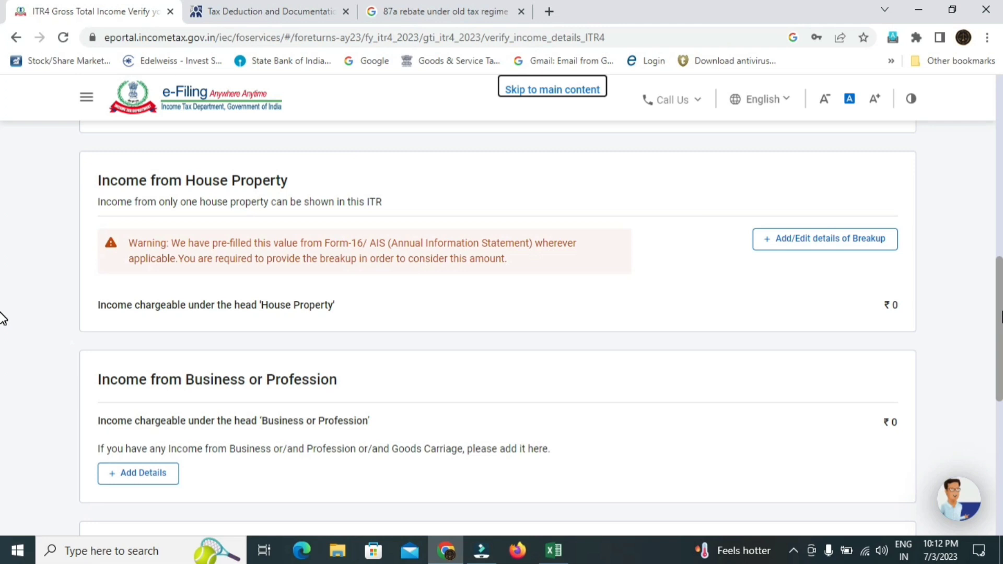
drag(999, 315, 998, 343)
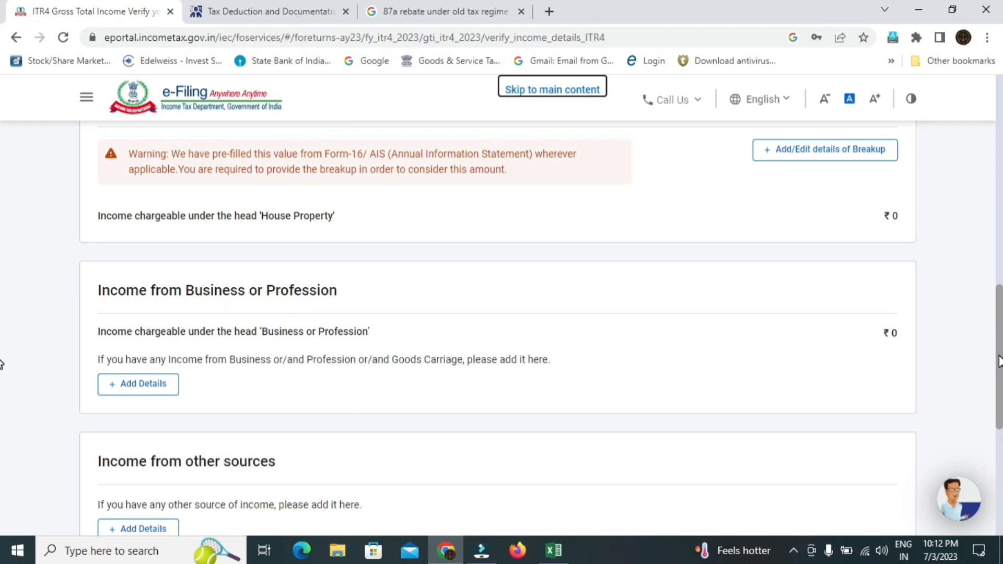
scroll(3, 366, down, 1)
- Open Add Details for business income and check the ₹4,007 Section 44AD gross receipts
click(149, 309)
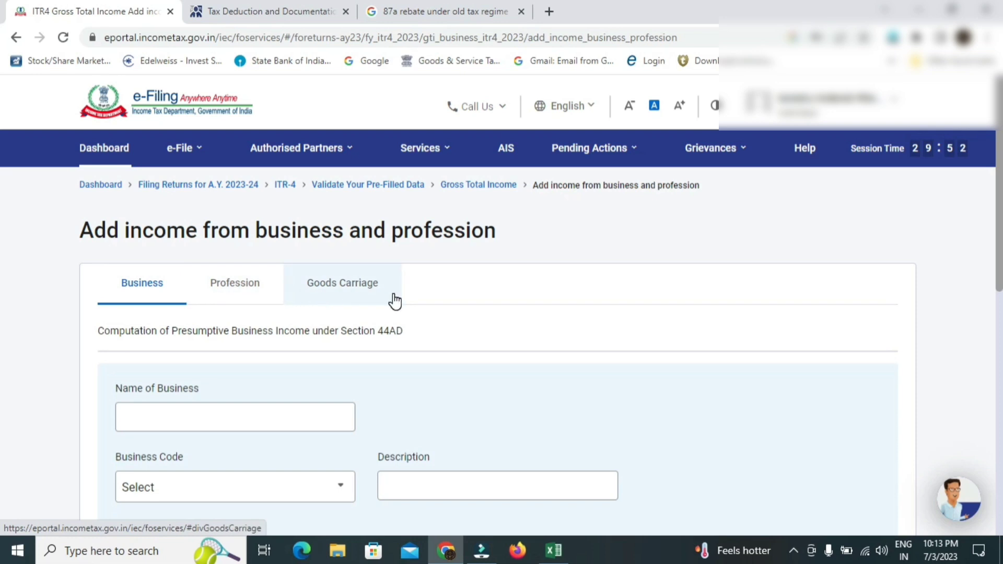
scroll(2, 245, down, 3)
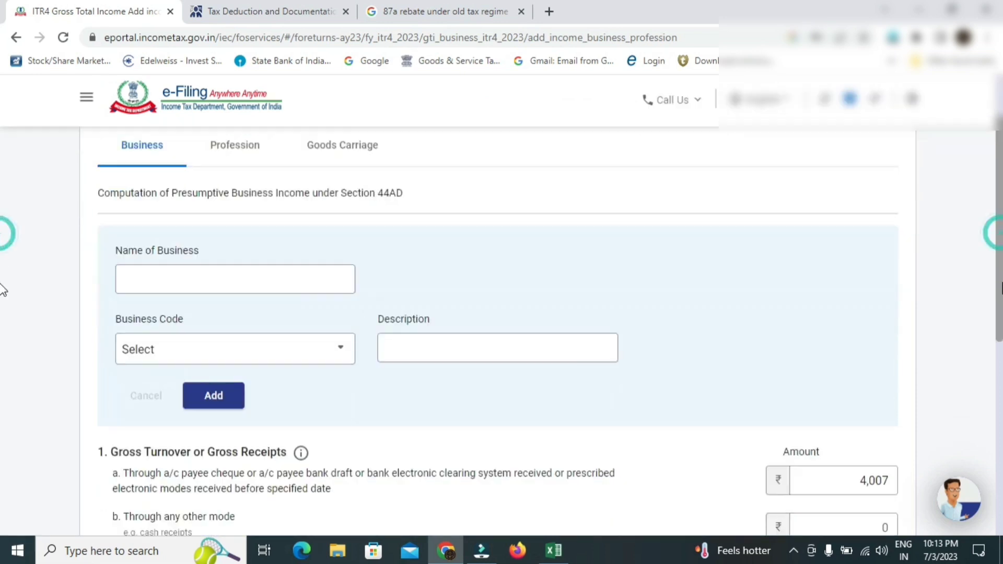
scroll(2, 313, down, 2)
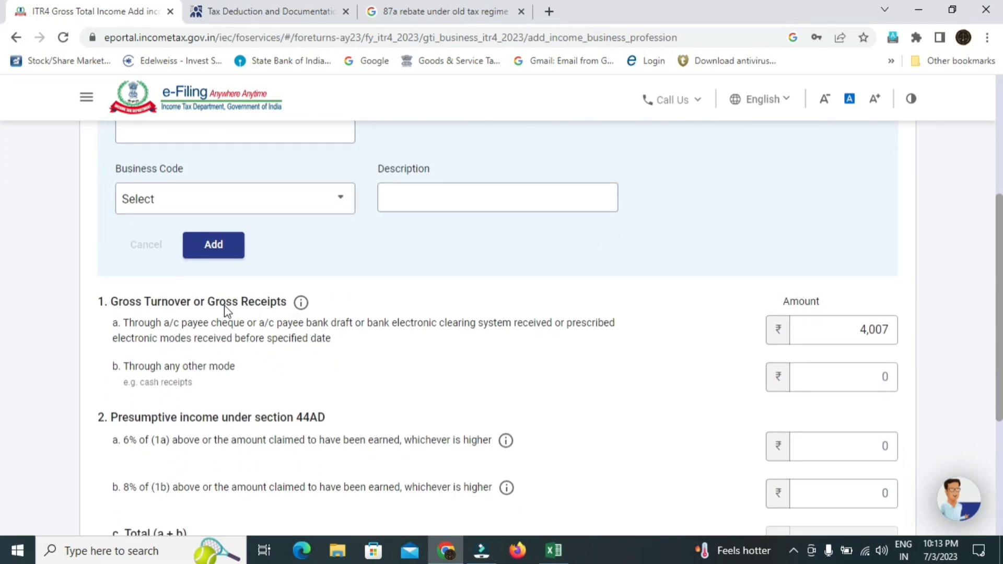
click(823, 334)
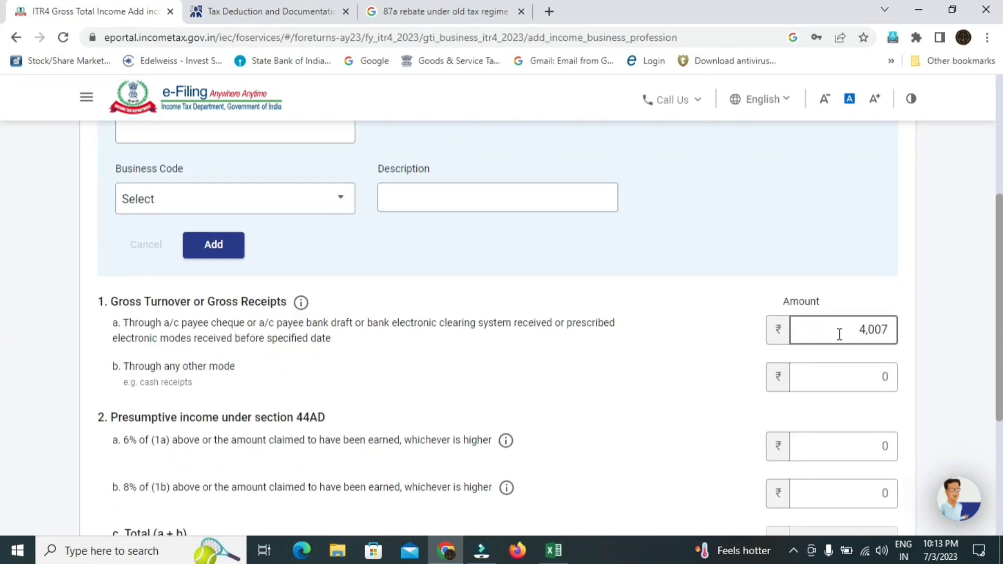
double_click(883, 330)
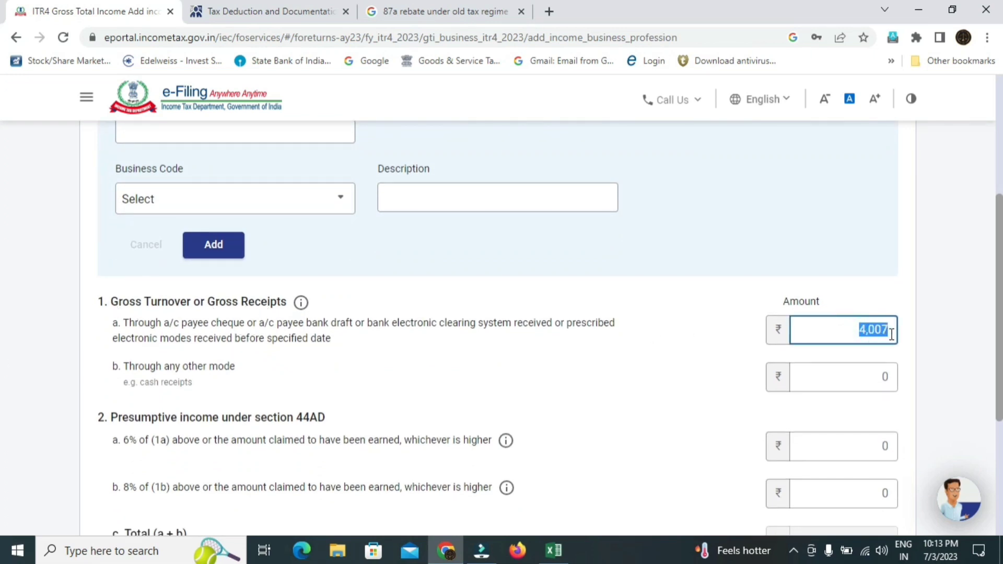
click(810, 334)
scroll(4, 313, up, 3)
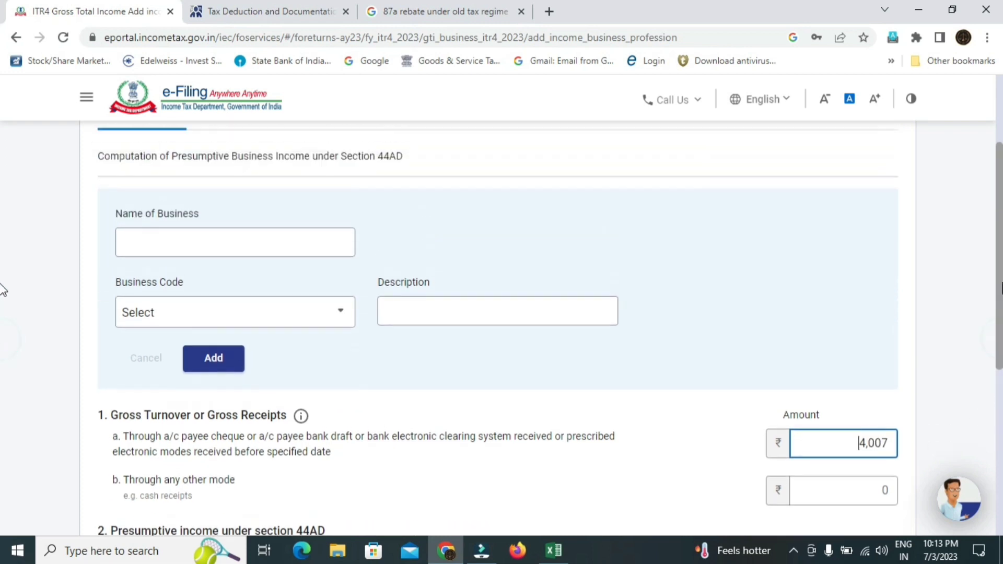
- Enter 'ab tour and travel' as the name of business
click(228, 258)
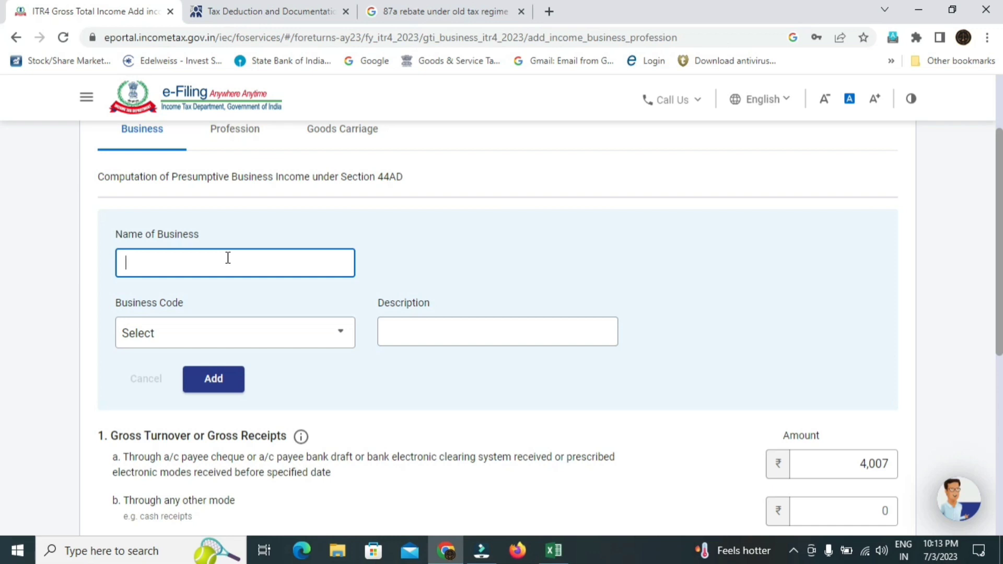
text(ab tour and travel)
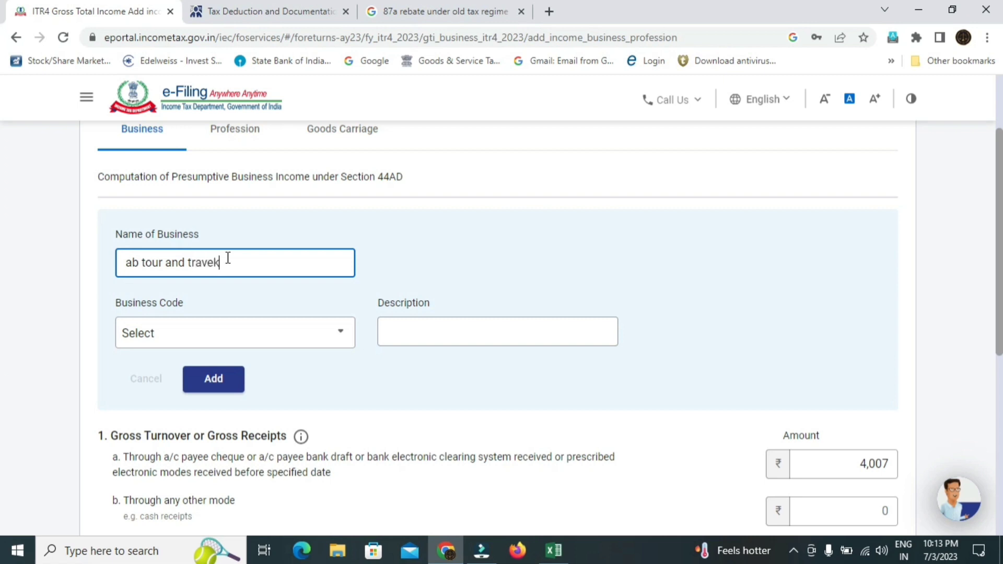
key(BackSpace)
text(l)
- Choose business code 11015-Other Transport and Logistics services n.e.c. and add the business
scroll(2, 253, down, 1)
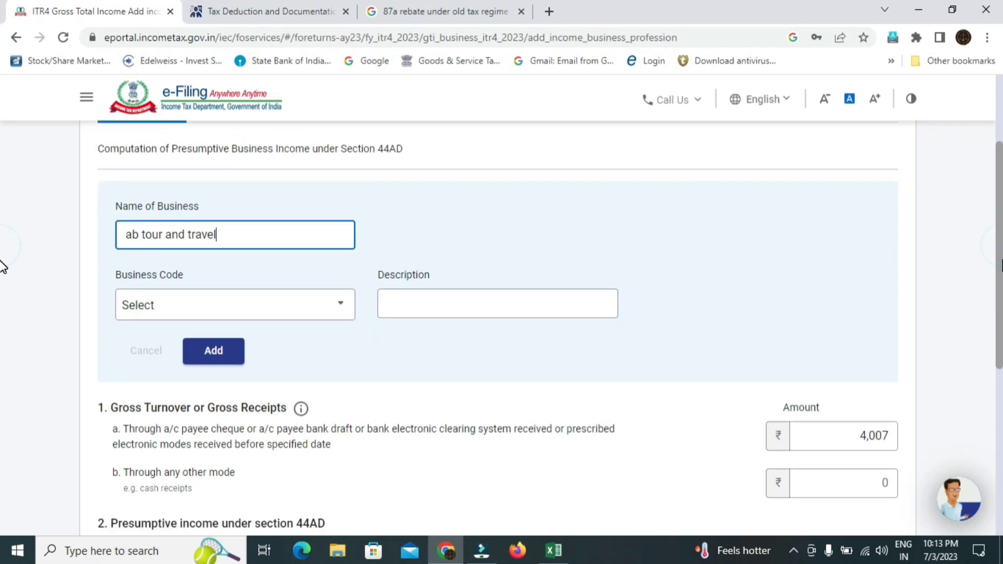
click(337, 317)
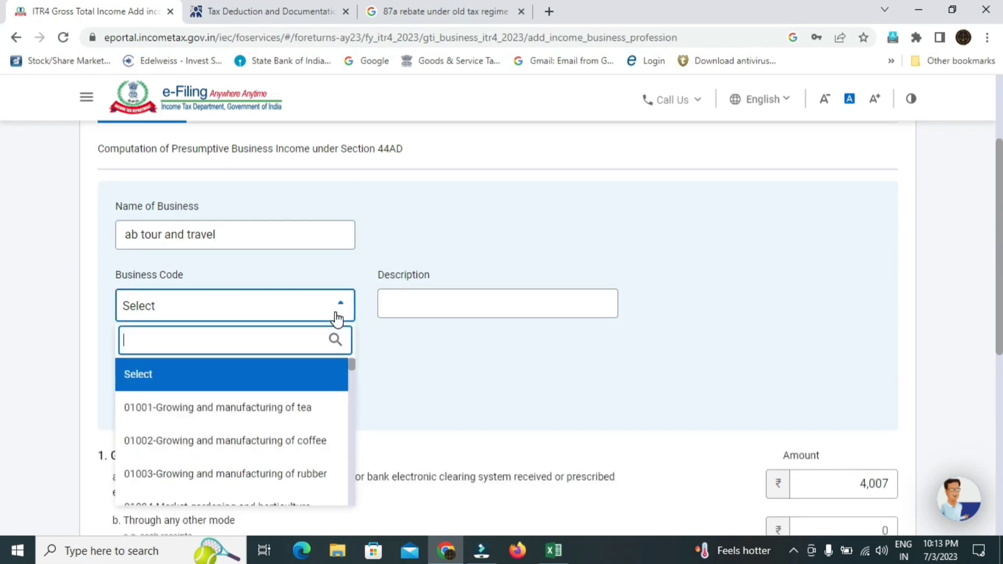
scroll(2, 291, down, 3)
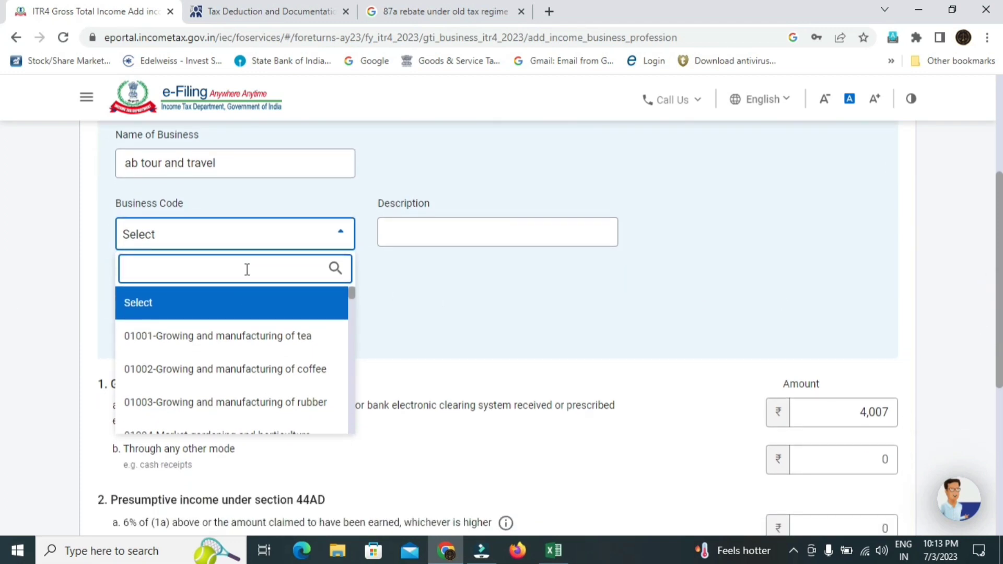
text(tra)
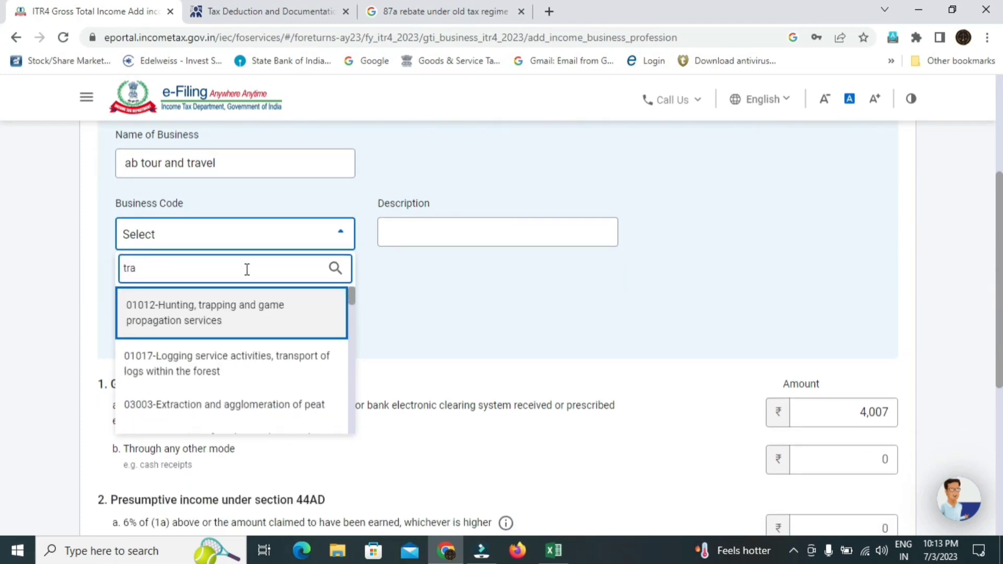
key(BackSpace)
key(BackSpace)
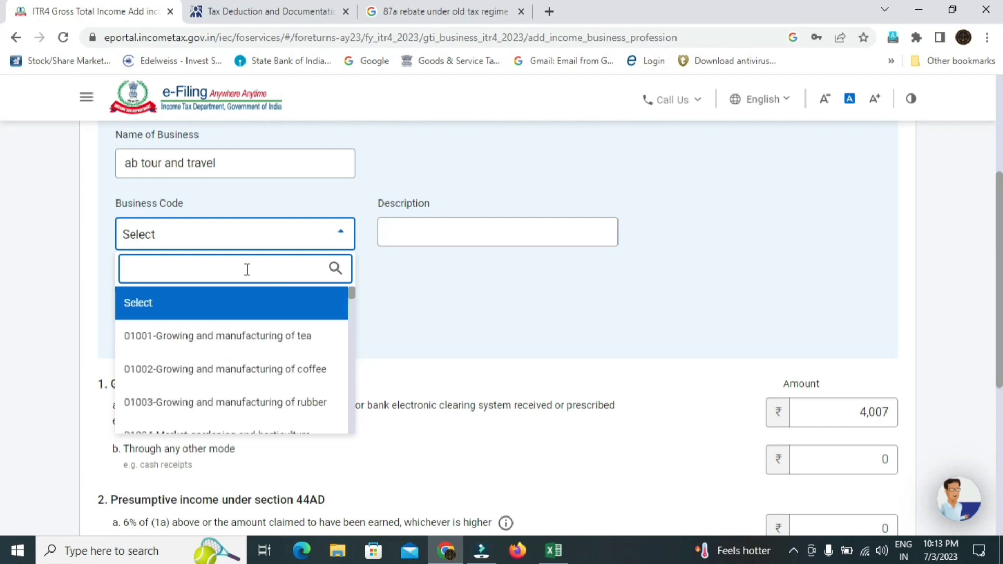
text(log)
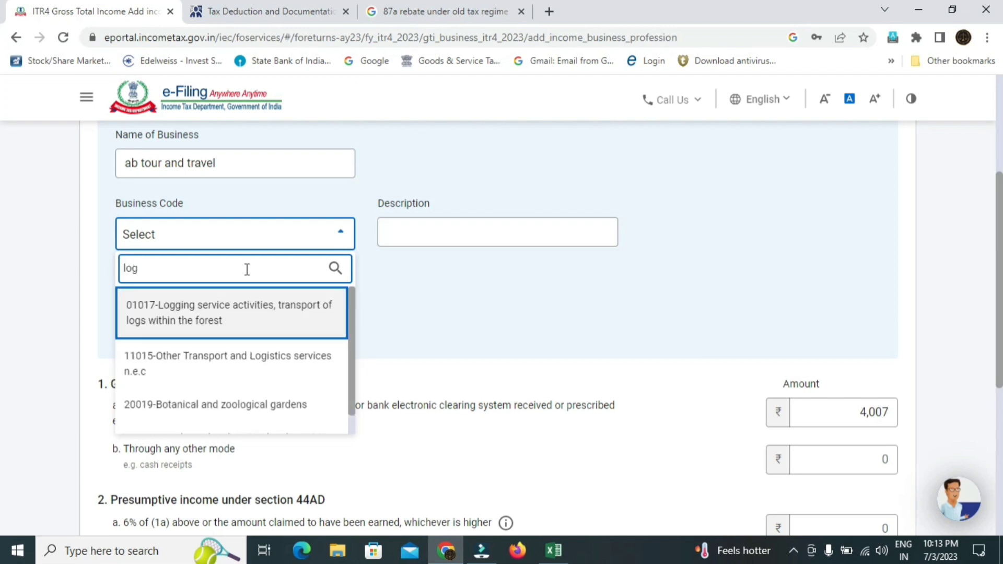
click(246, 354)
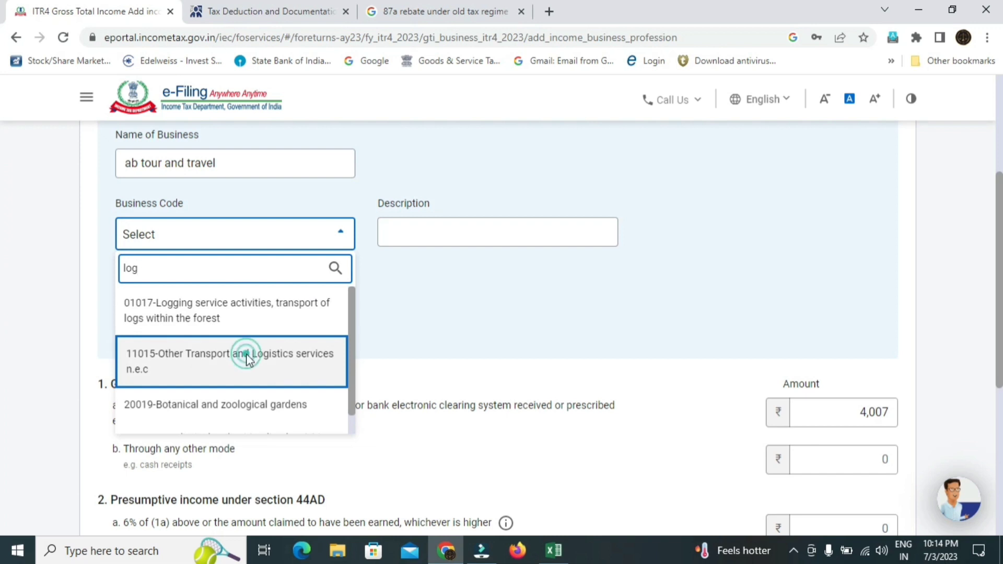
click(454, 230)
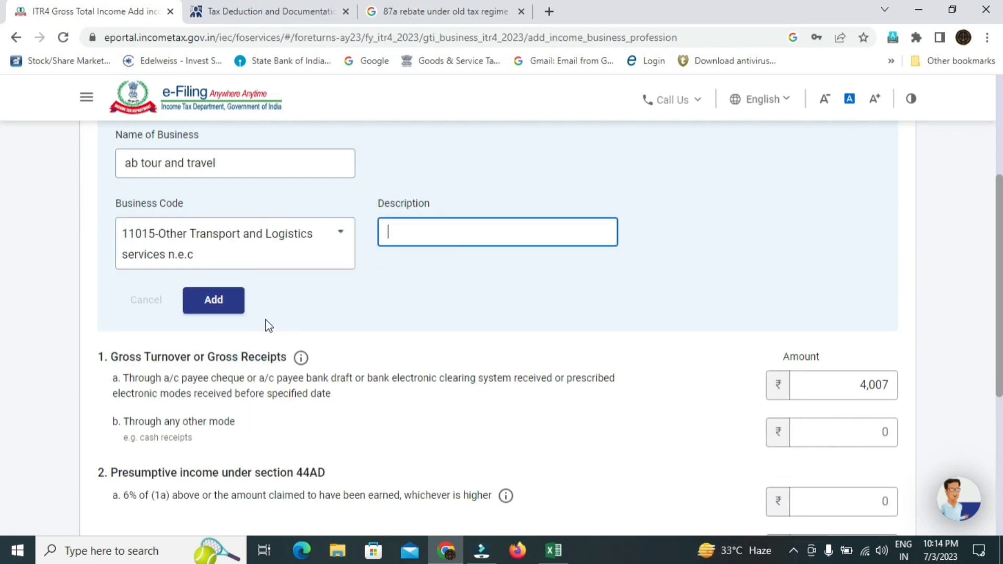
click(238, 302)
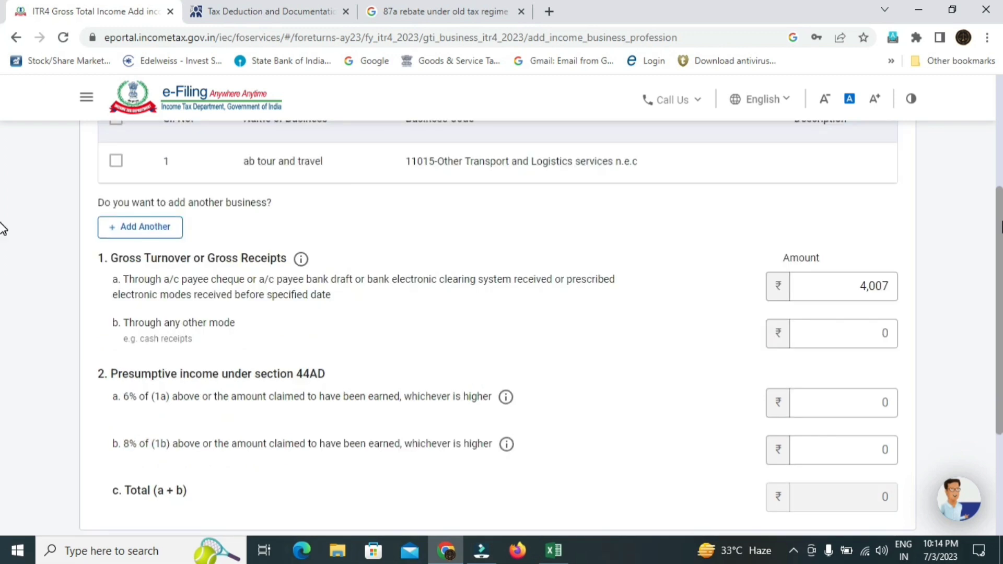
- Review the 44AD presumptive income rule and the 1a and 1b gross receipts fields
scroll(1, 225, down, 2)
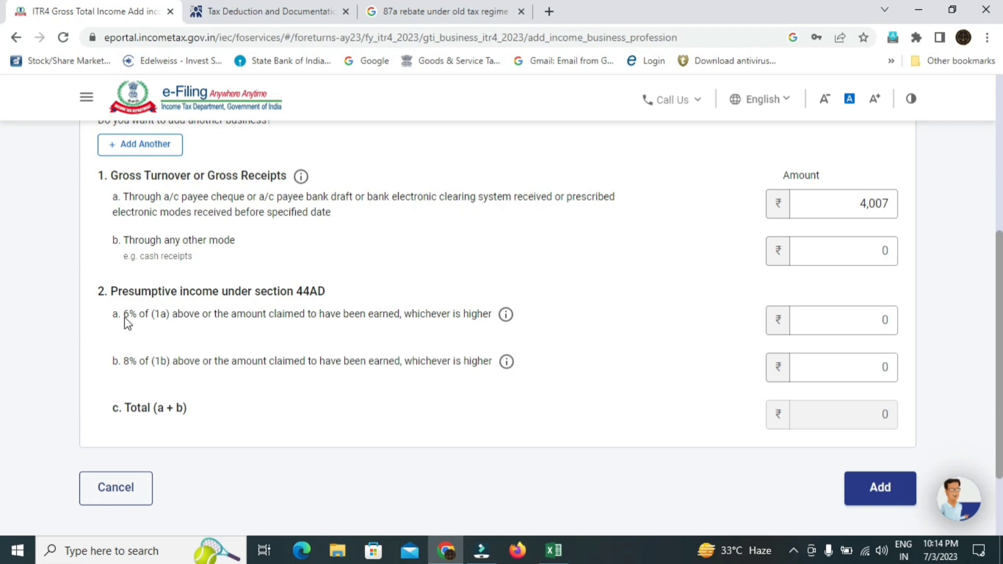
drag(125, 315, 513, 323)
click(735, 312)
click(797, 320)
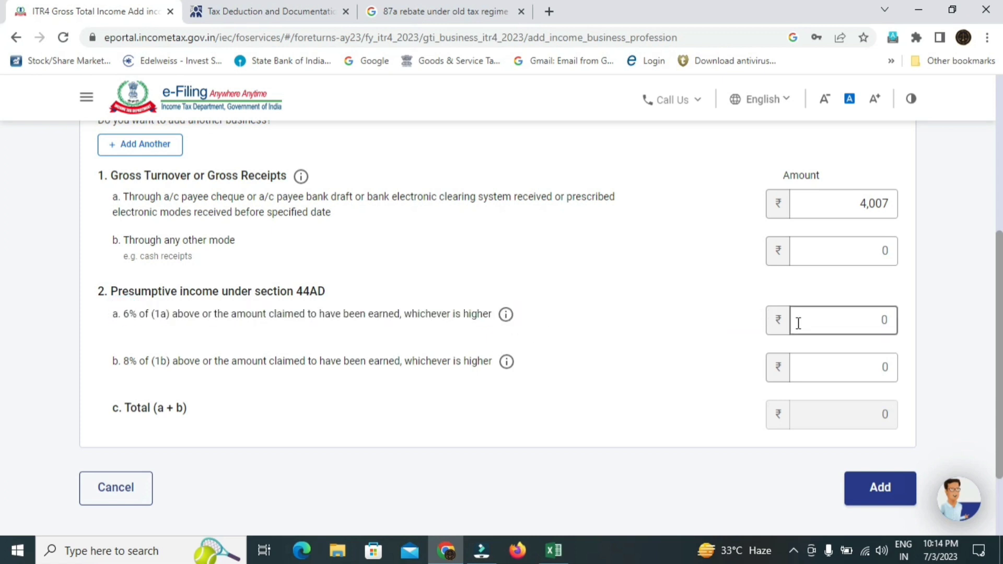
click(886, 321)
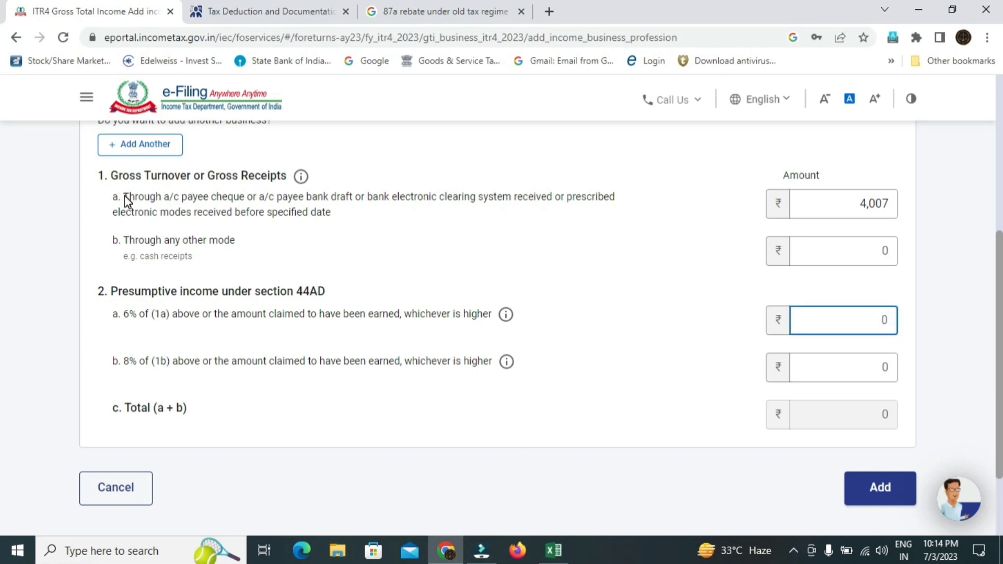
drag(124, 195, 622, 211)
click(631, 224)
click(344, 242)
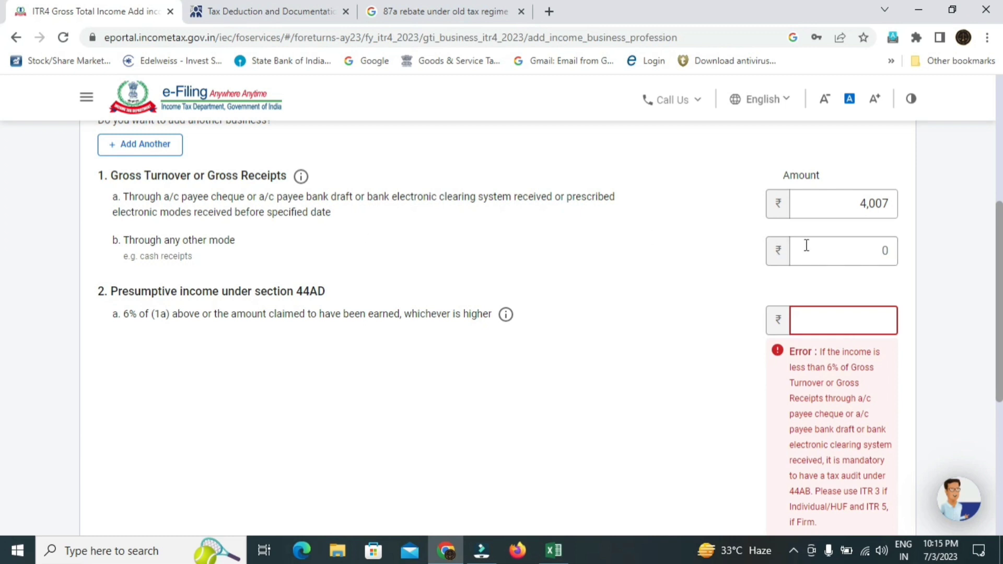
click(858, 243)
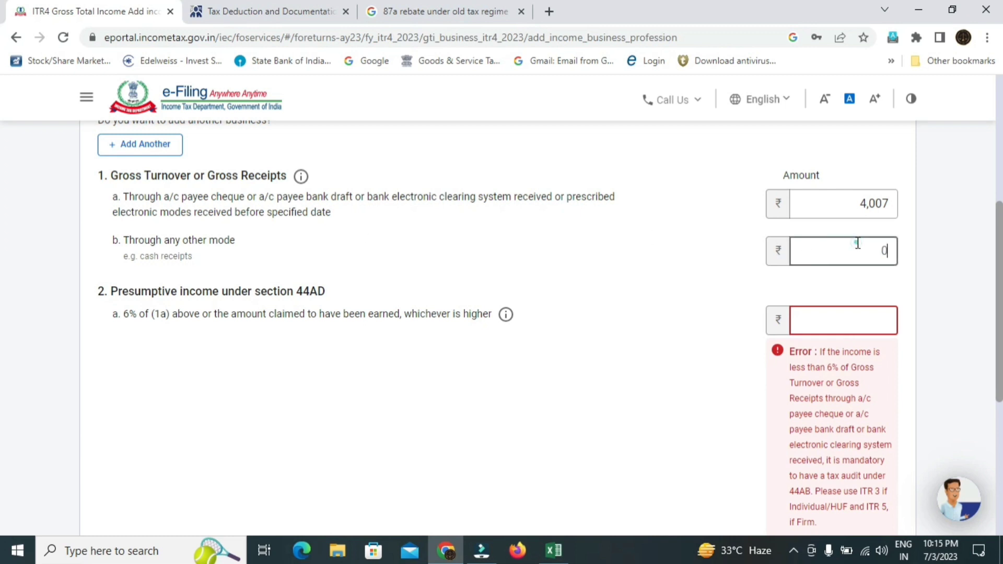
- Enter 500 as the 6% presumptive income under 44AD and add the entry
click(857, 317)
text(500)
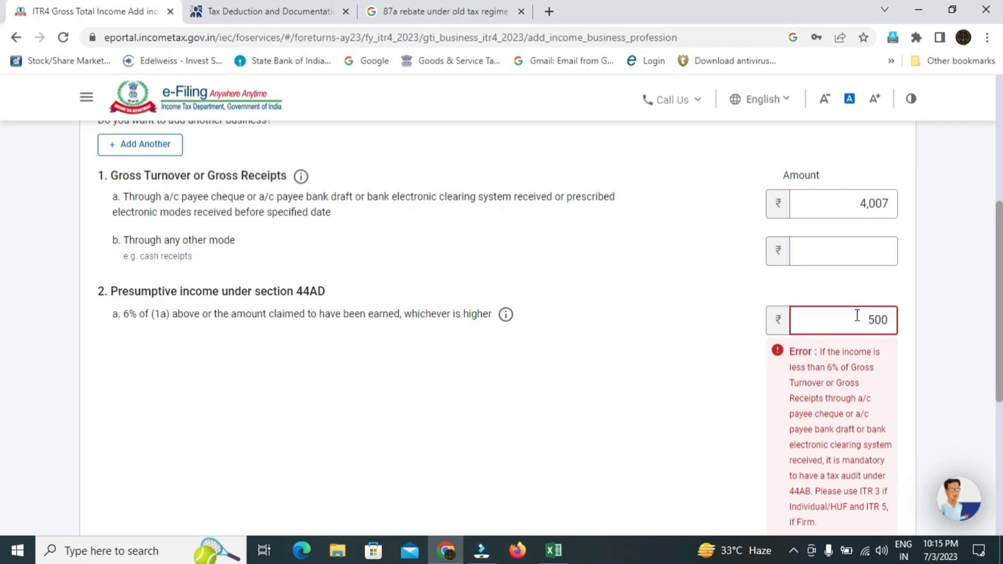
scroll(808, 429, down, 5)
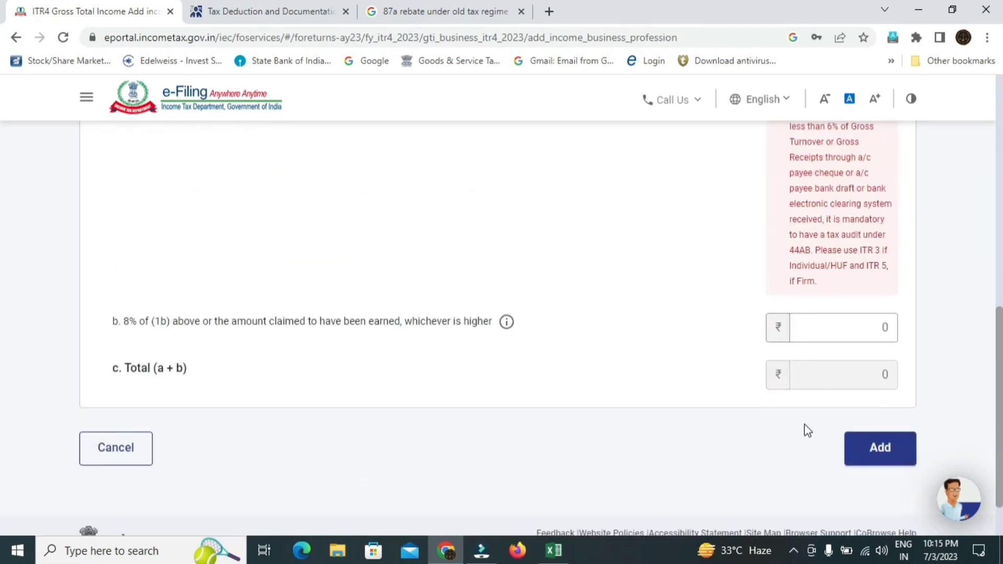
click(887, 448)
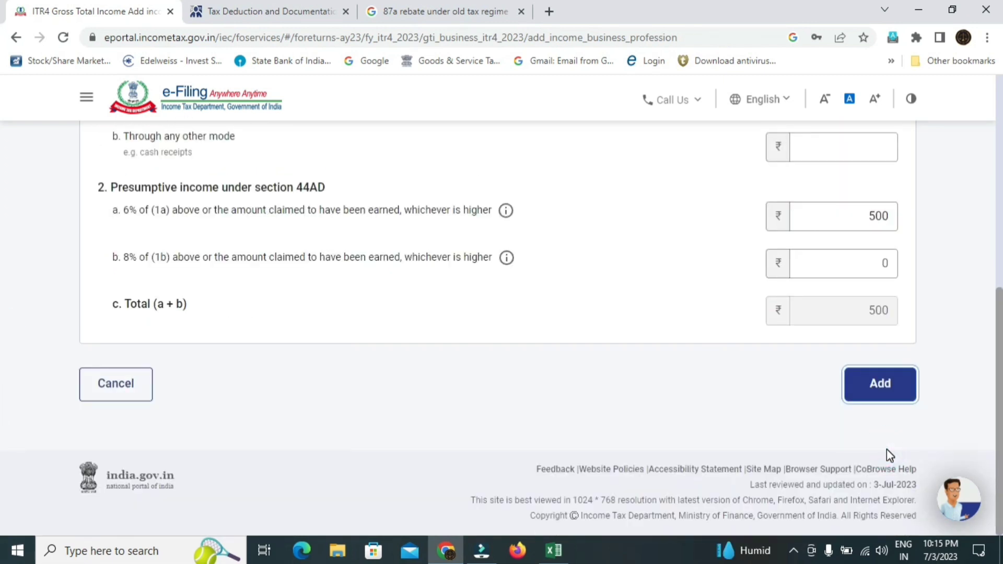
click(882, 397)
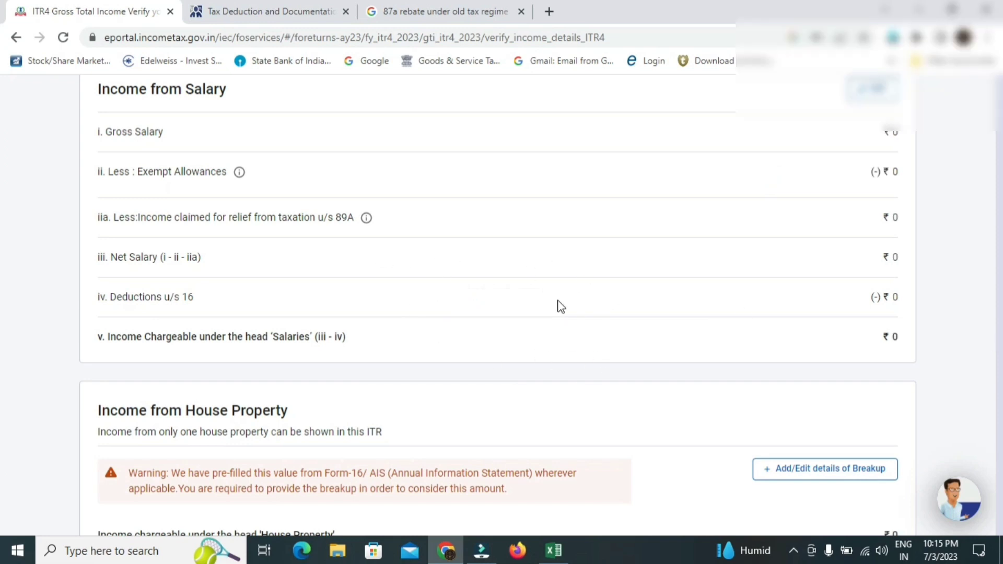
- Scroll through Verify your income source details to review the recorded income
scroll(4, 214, down, 10)
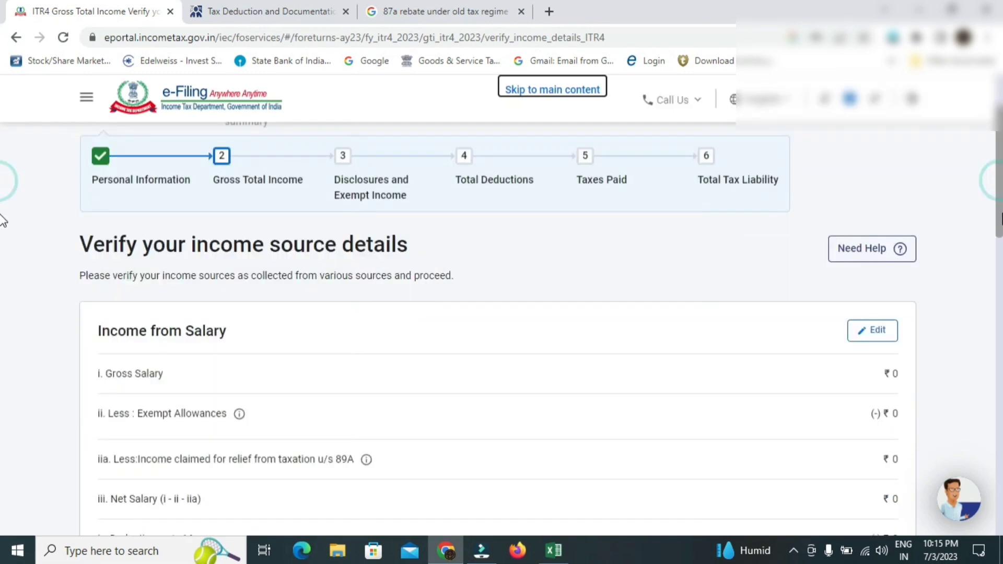
scroll(2, 317, down, 2)
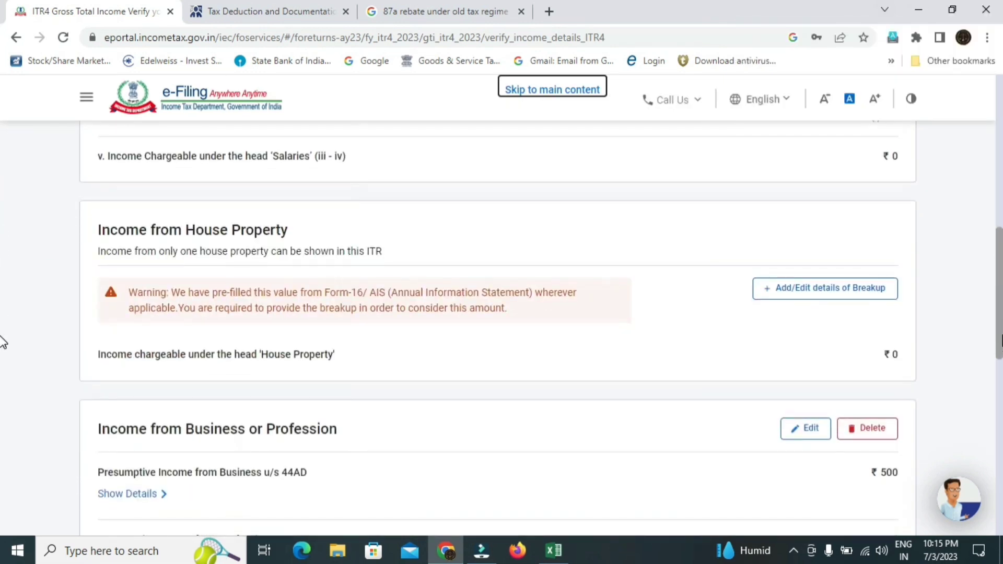
scroll(2, 342, down, 4)
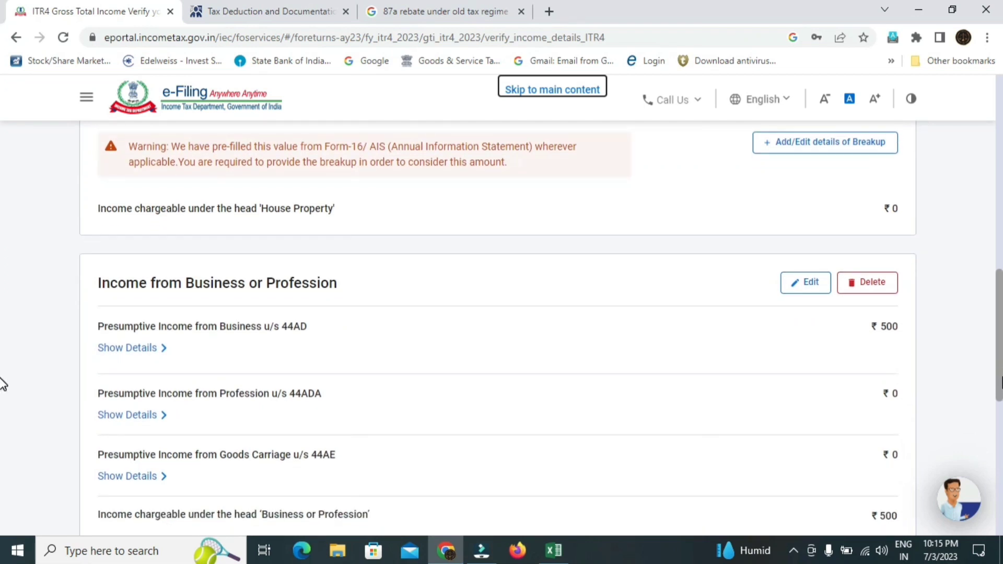
scroll(2, 389, down, 2)
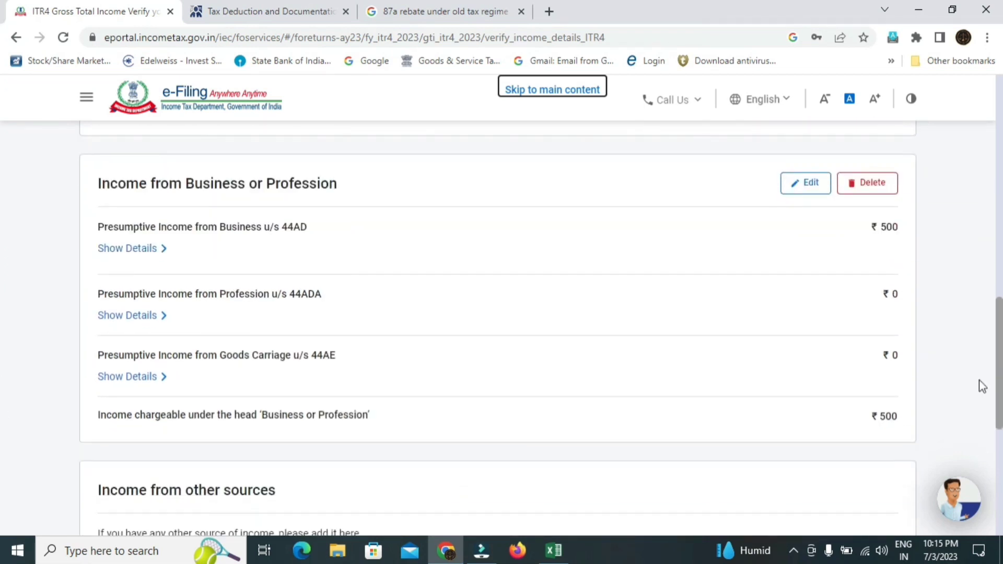
scroll(2, 345, down, 2)
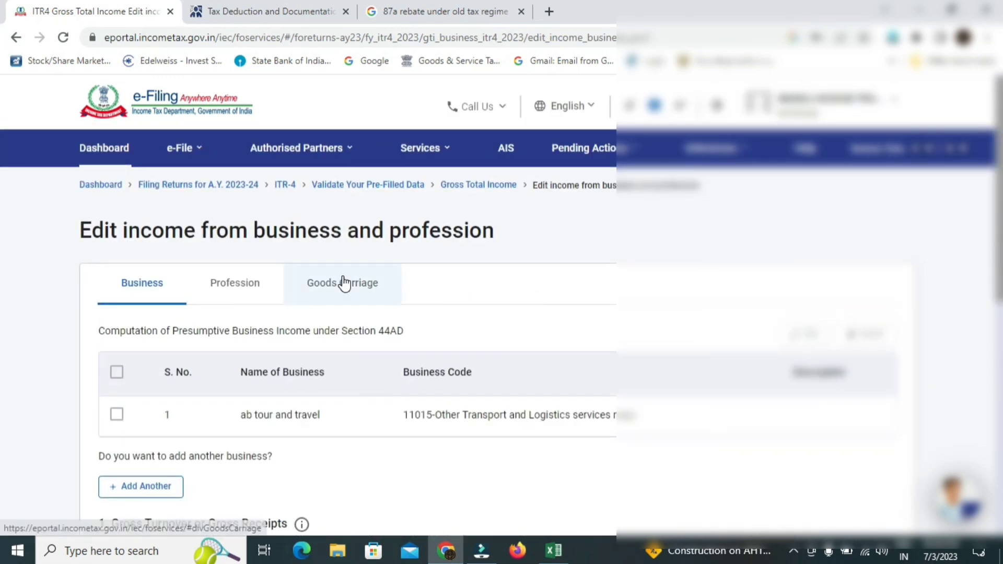
- Add profession 'advocate' under code 16001-Legal profession with description 'lawye'
click(230, 286)
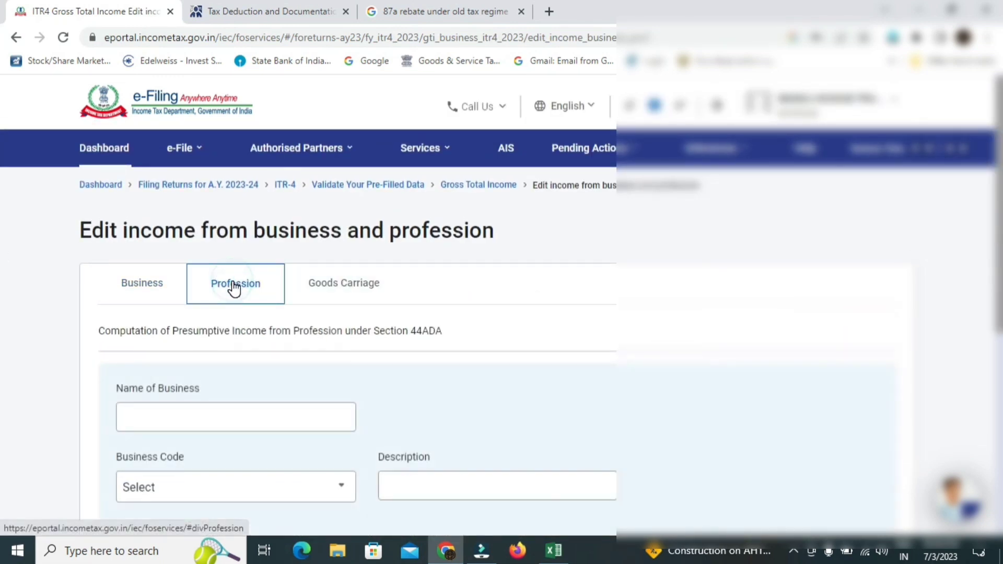
scroll(243, 224, down, 3)
click(246, 245)
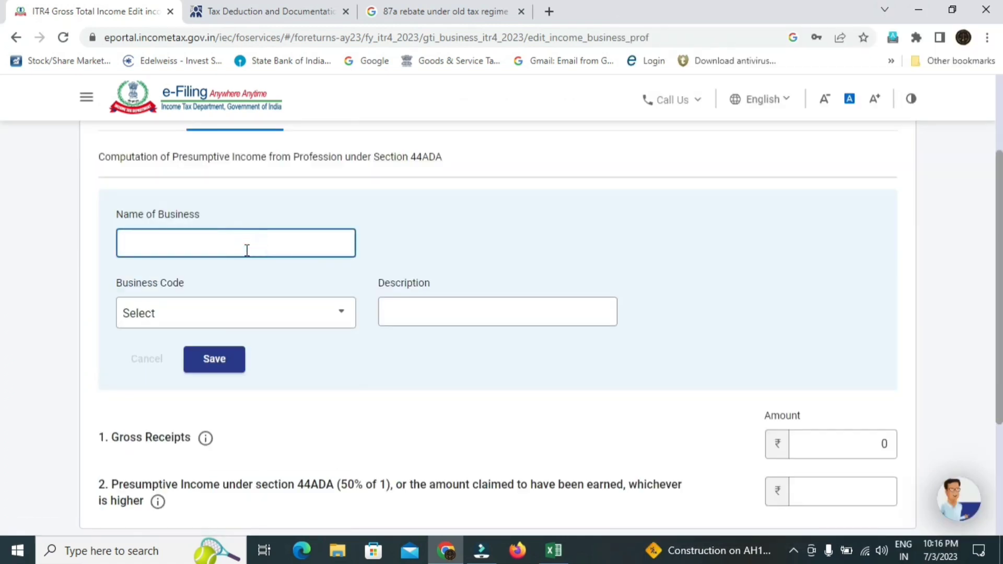
text(advocate)
click(303, 319)
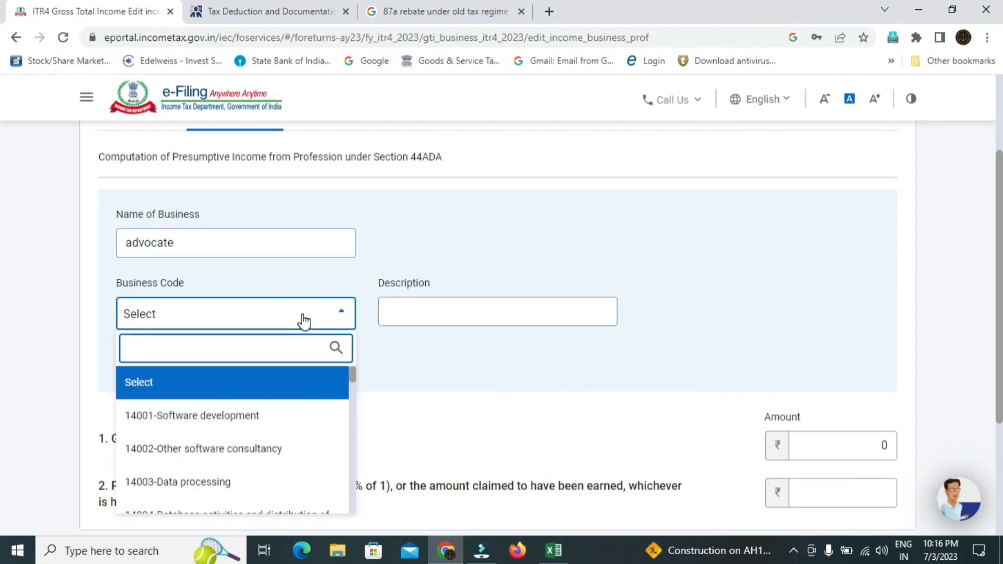
text(leg)
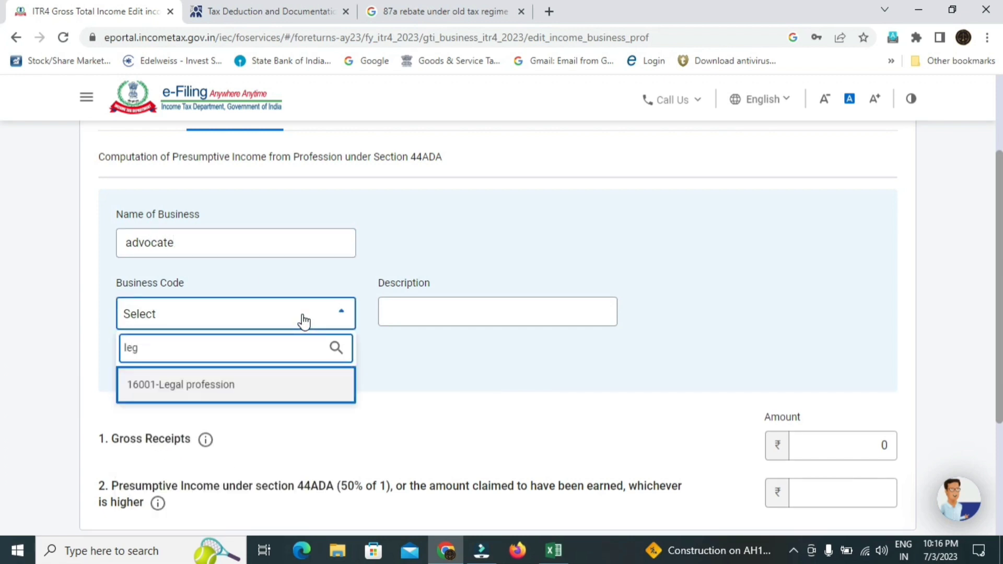
click(268, 386)
click(441, 306)
text(lawyer)
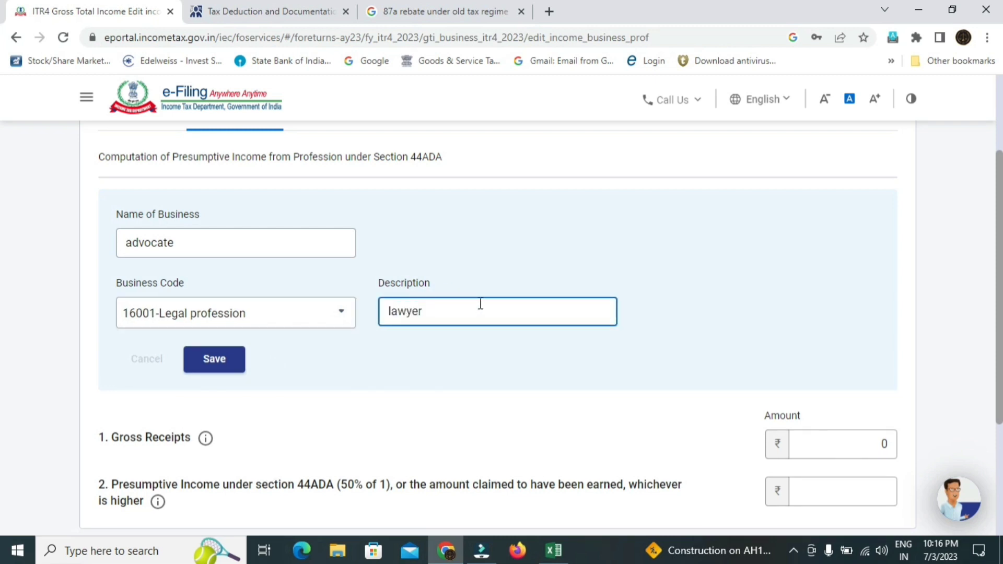
- Enter gross receipts 2,60,000 and presumptive income 1,70,000 under 44ADA, then save
scroll(2, 292, down, 2)
scroll(2, 370, down, 1)
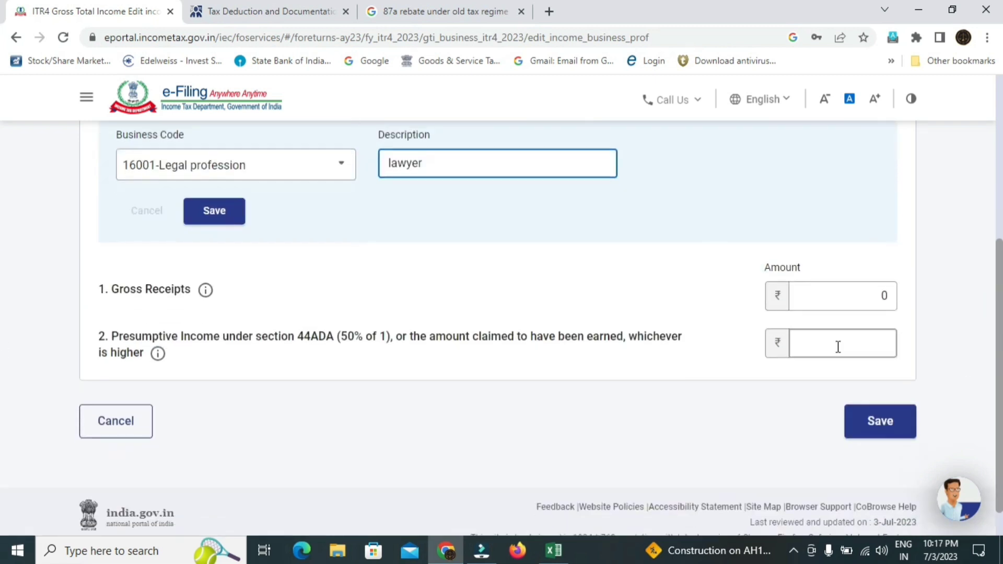
click(894, 299)
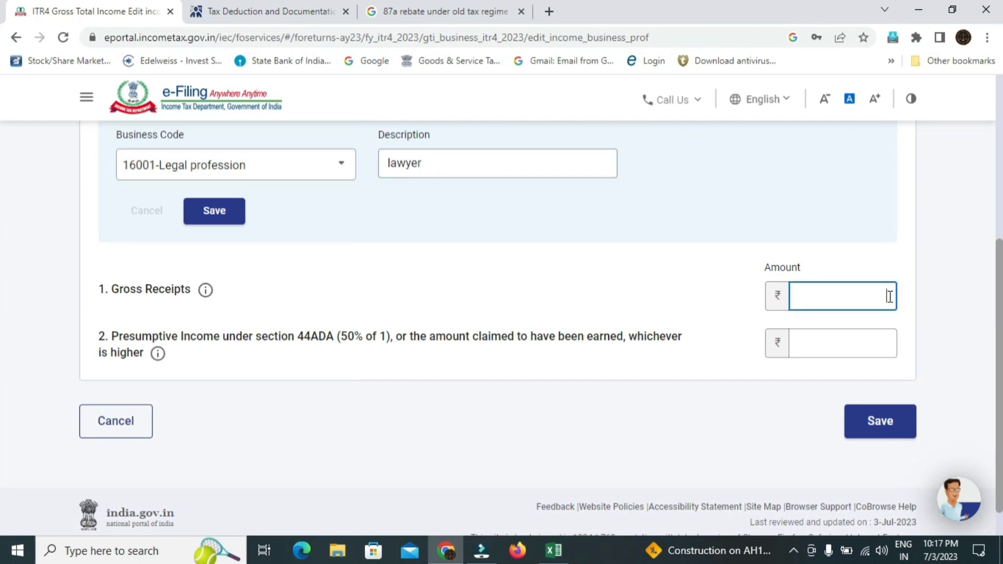
text(260000)
scroll(2, 331, down, 1)
click(887, 308)
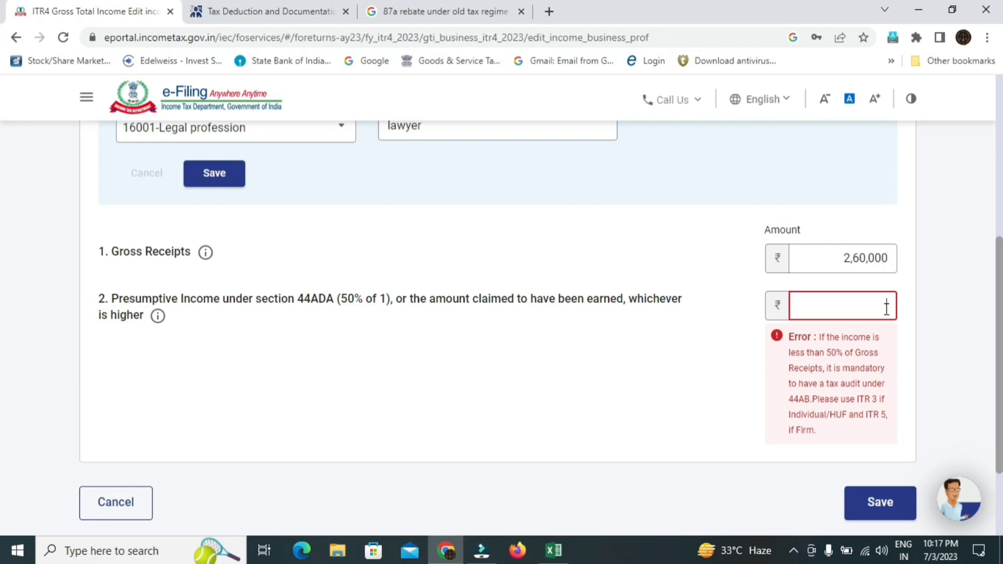
text(0000)
click(721, 430)
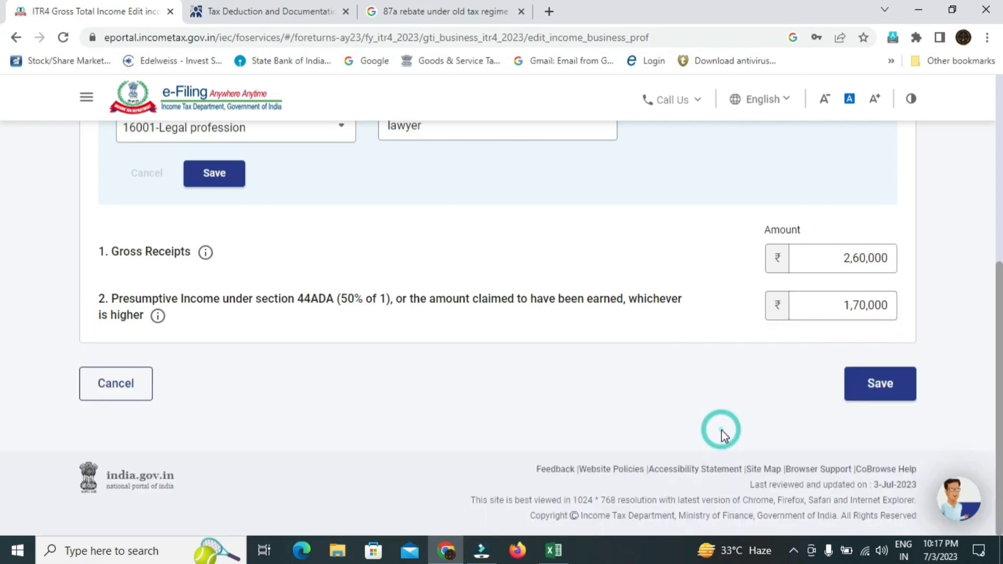
click(904, 400)
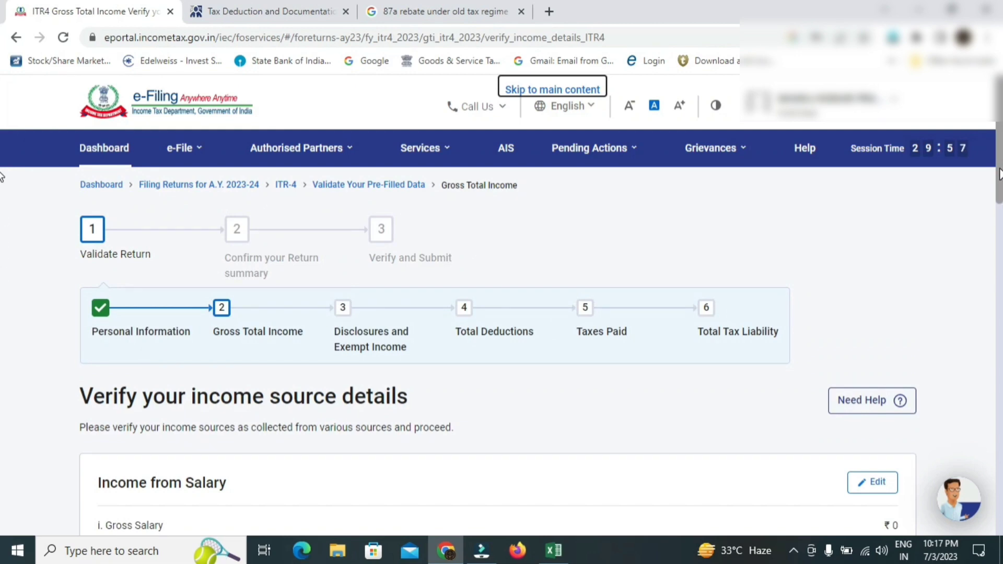
- Confirm Gross Total Income of ₹1,70,500 and open Disclosures and Exempt Income
drag(999, 173, 1000, 480)
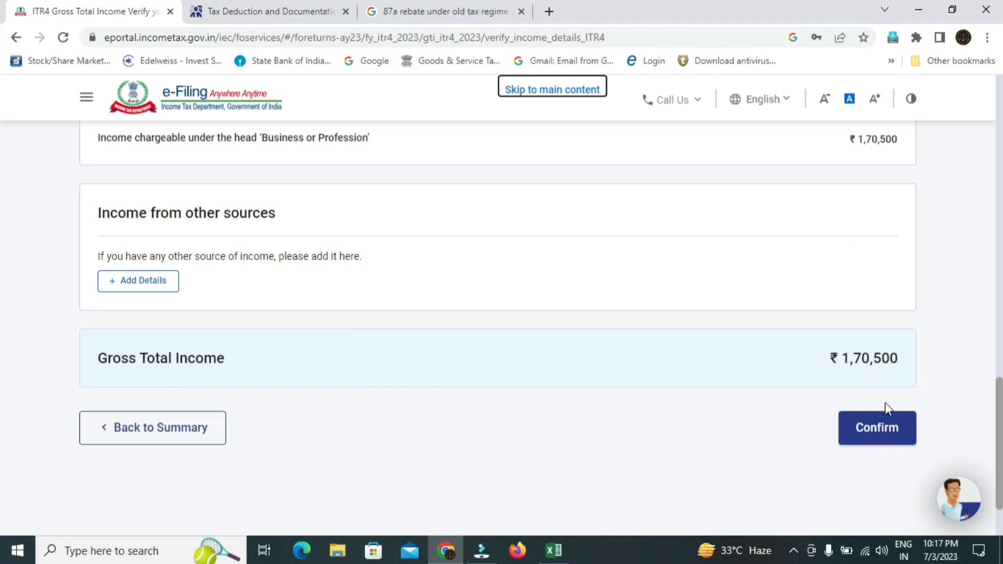
click(891, 433)
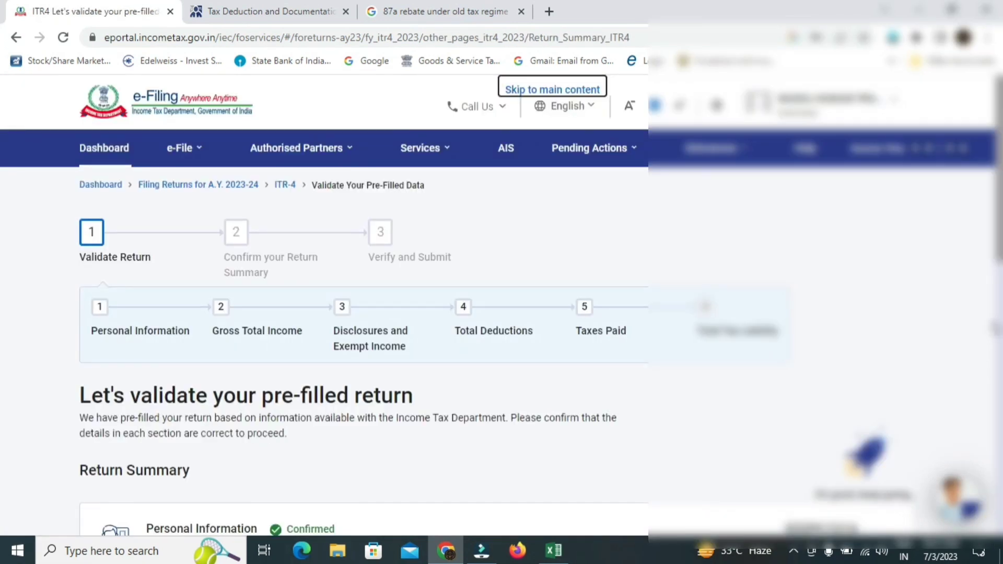
scroll(2, 219, down, 4)
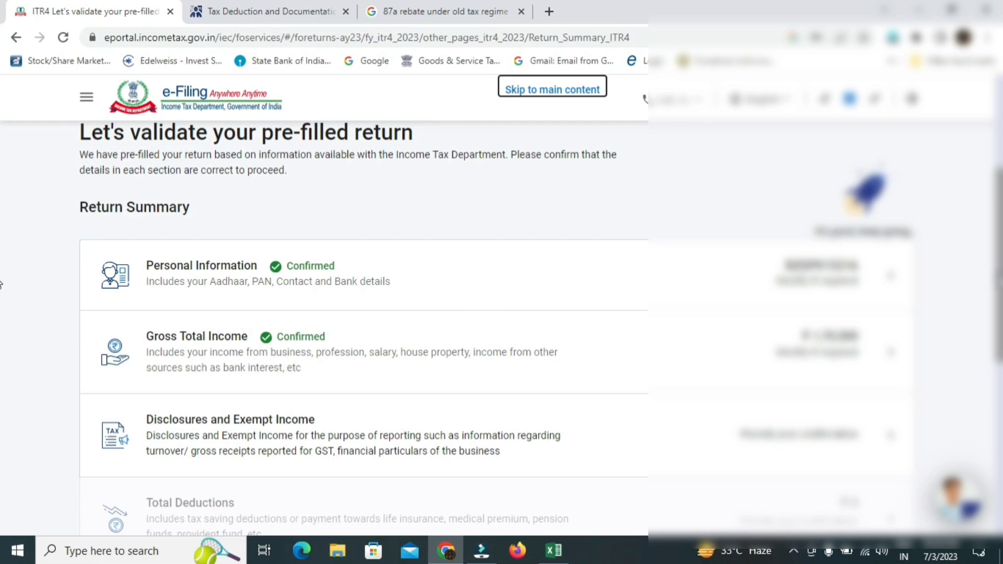
scroll(3, 286, down, 2)
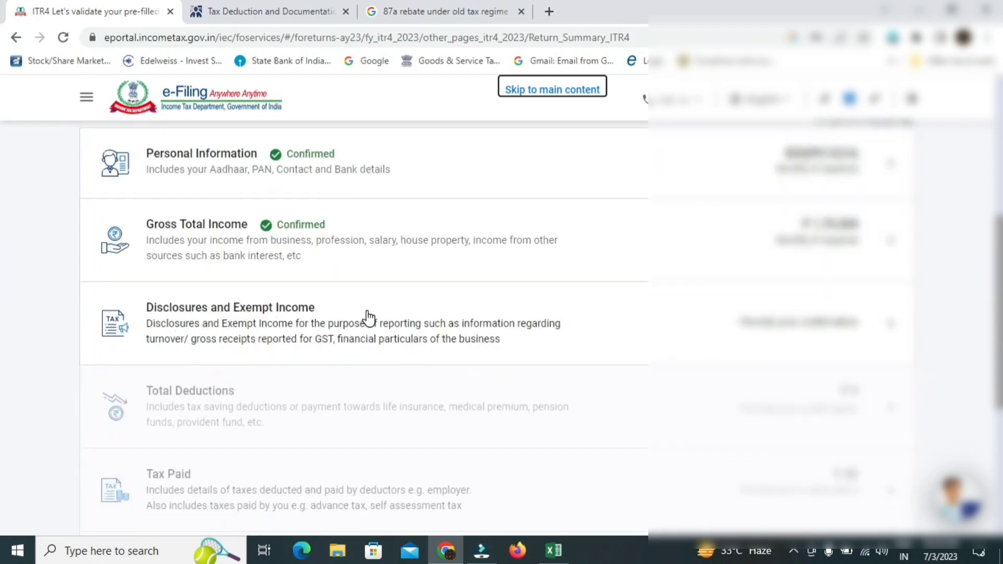
click(886, 325)
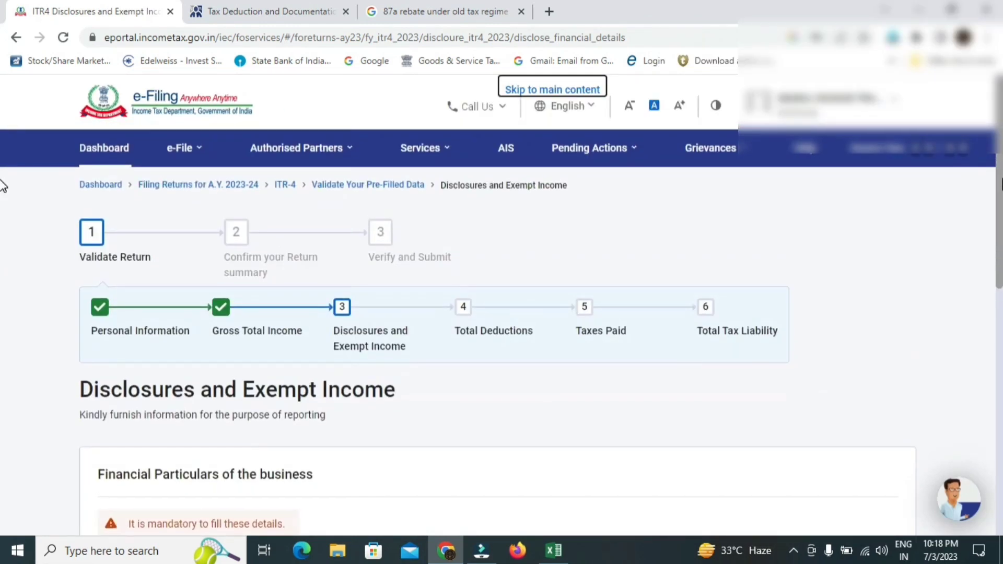
- Open the business financial particulars form and enter Sundry creditors 17,000
scroll(3, 209, down, 3)
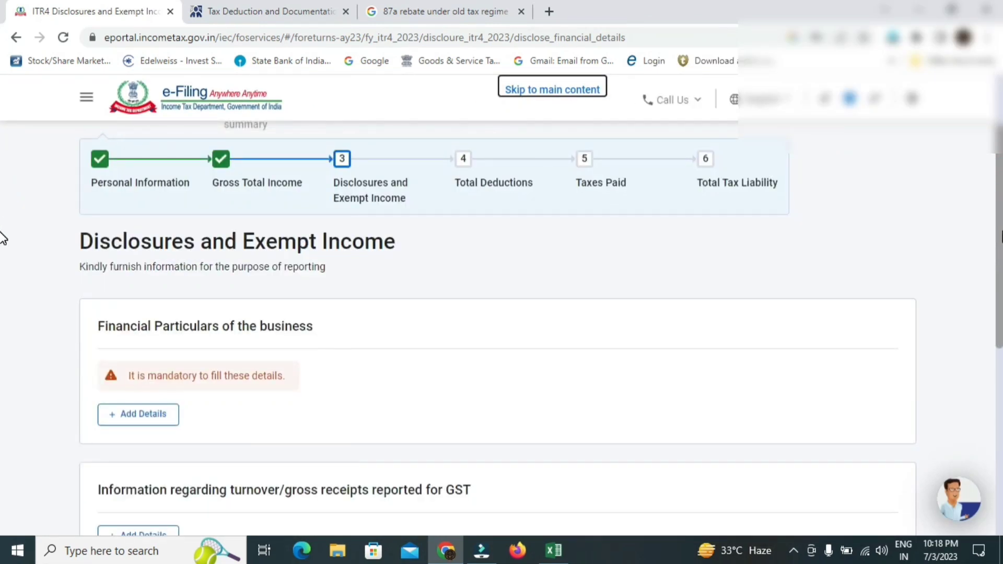
scroll(2, 238, down, 2)
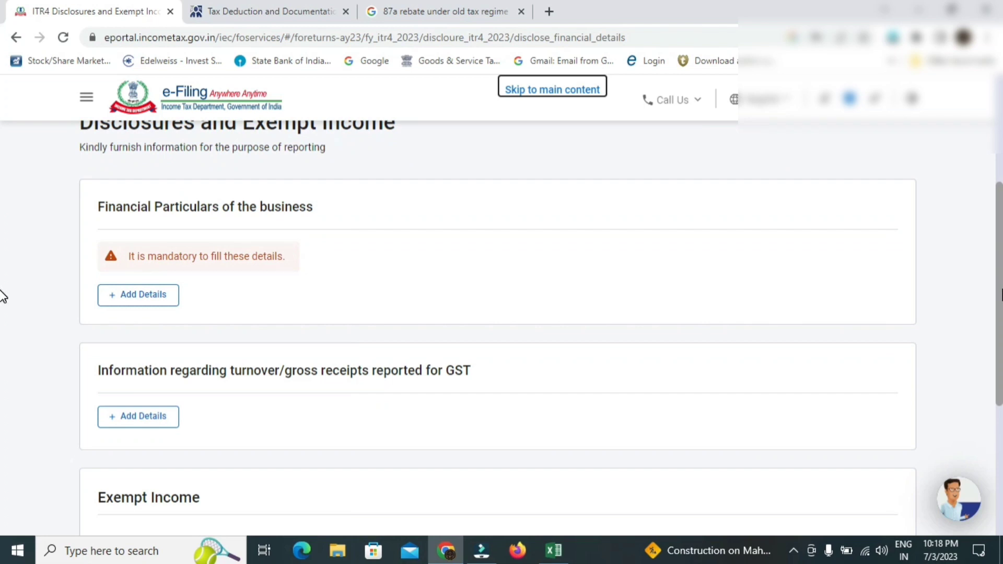
click(135, 278)
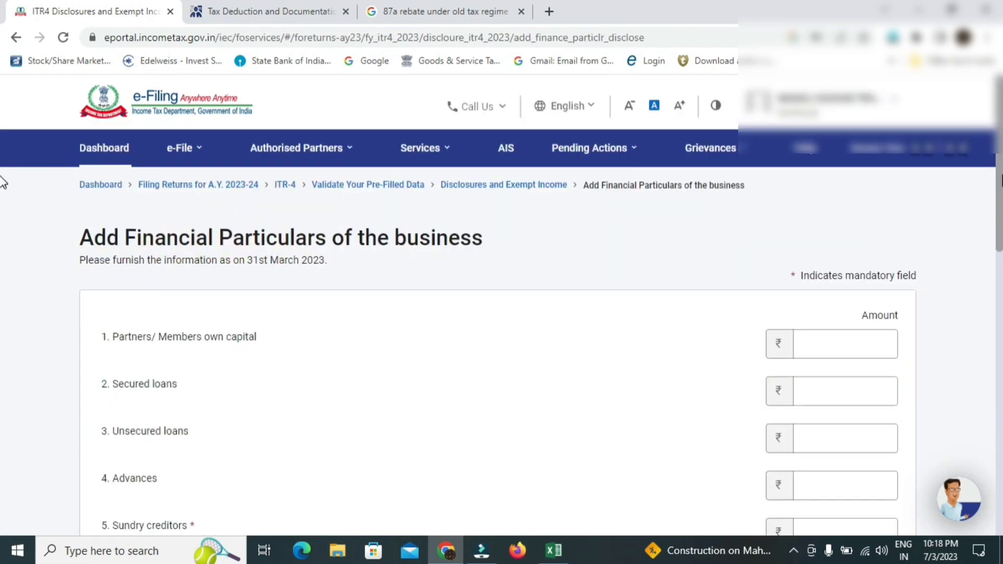
scroll(3, 183, down, 4)
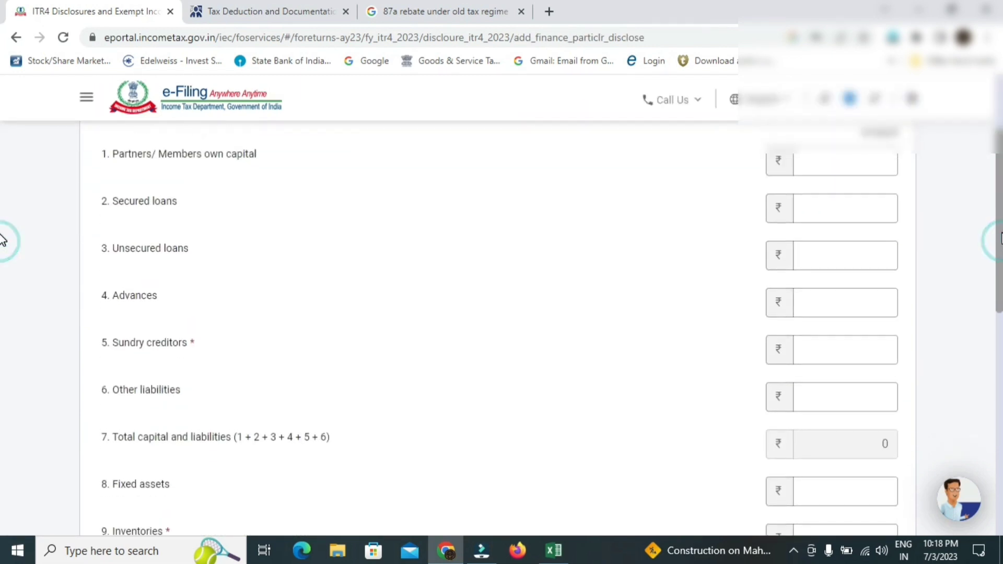
triple_click(193, 345)
click(209, 343)
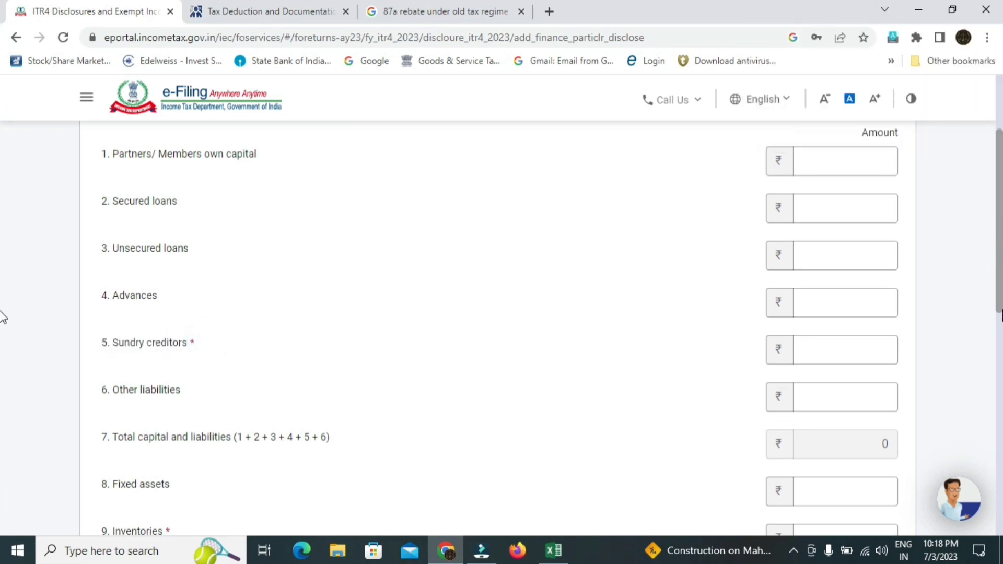
scroll(2, 322, down, 2)
scroll(3, 321, down, 5)
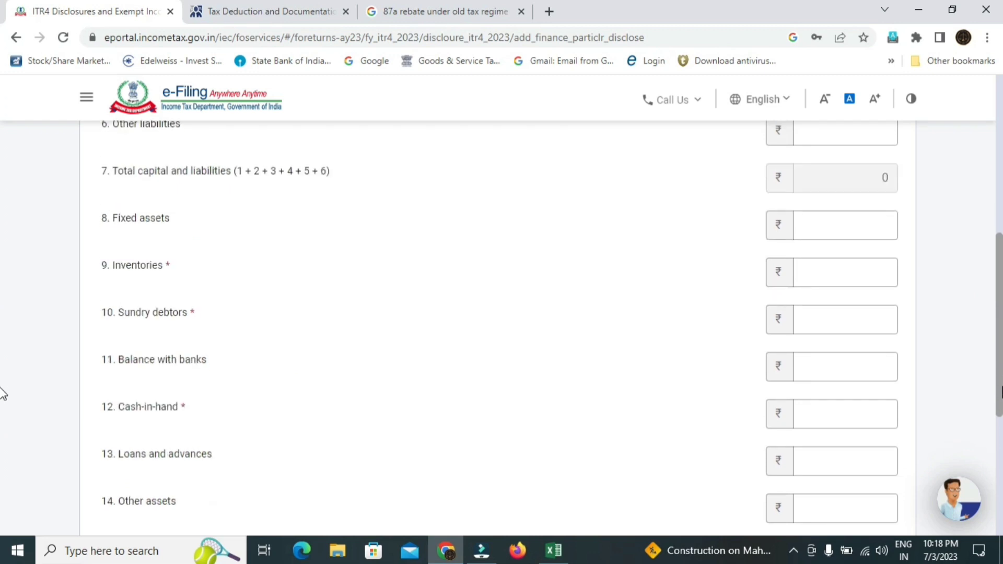
scroll(3, 443, up, 5)
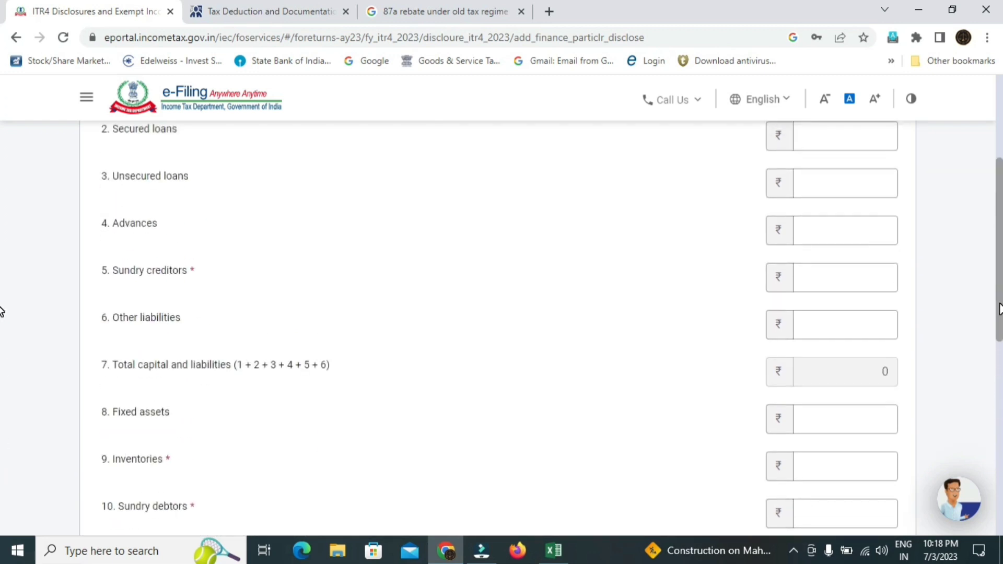
scroll(2, 312, up, 2)
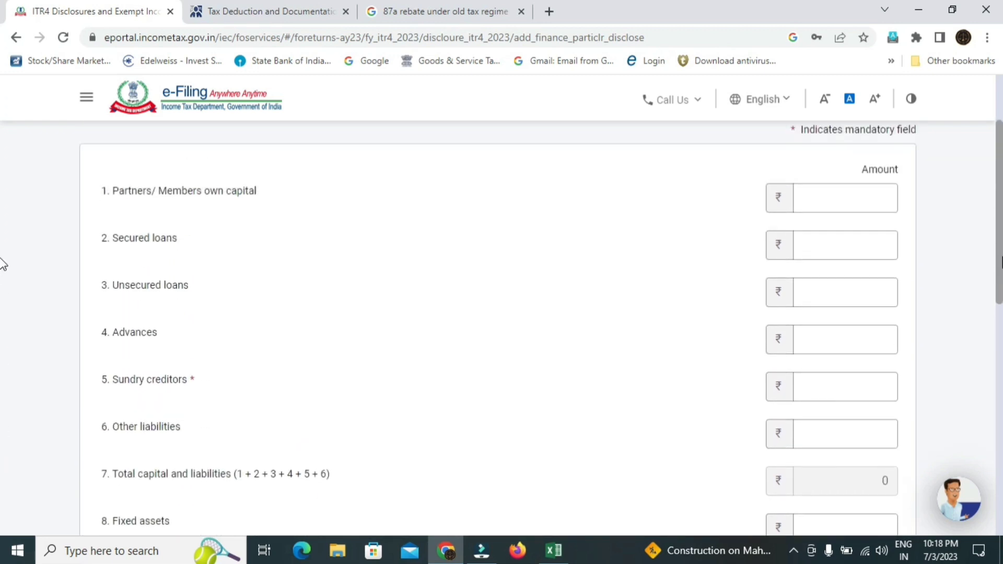
scroll(3, 266, down, 2)
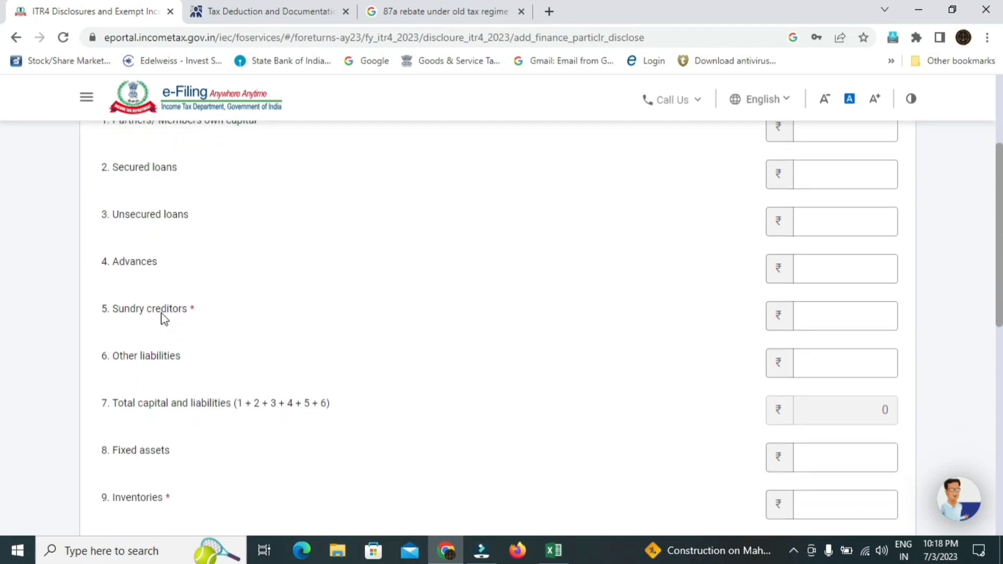
click(150, 316)
click(831, 317)
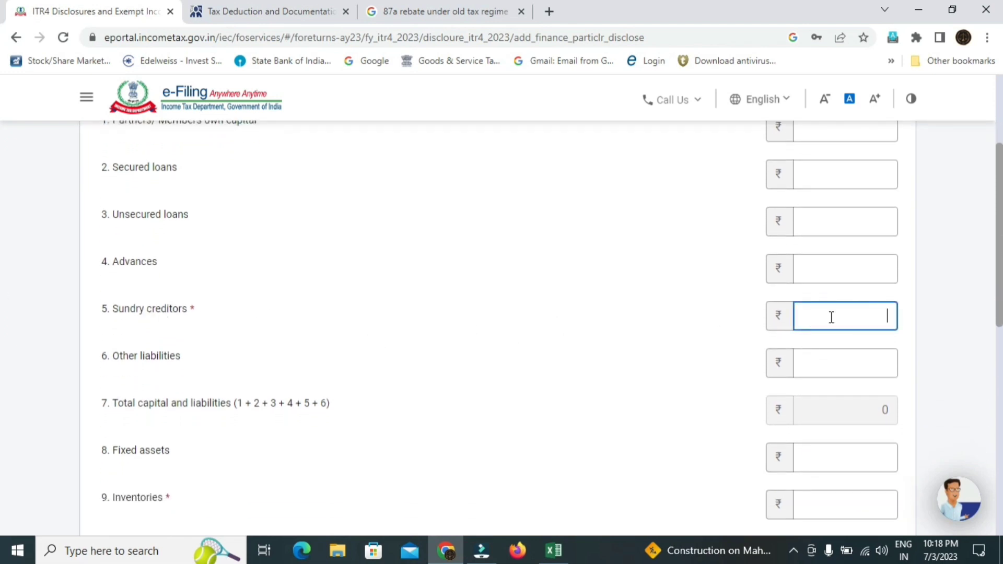
text(17000)
- Enter Inventories 0, Sundry debtors 36,000 and Cash-in-hand 1,00,000, then add the particulars
scroll(3, 308, down, 3)
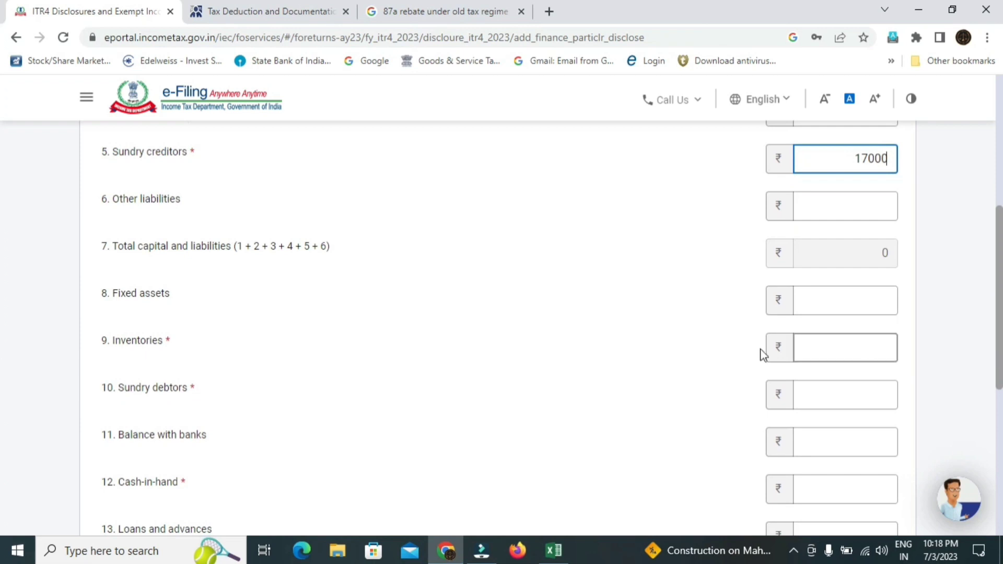
click(810, 344)
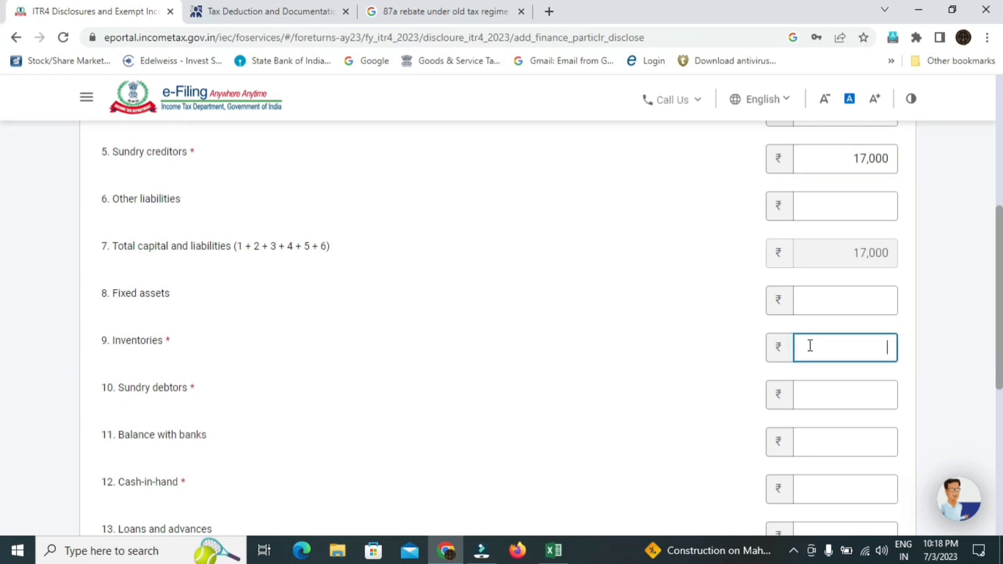
text(0)
click(849, 396)
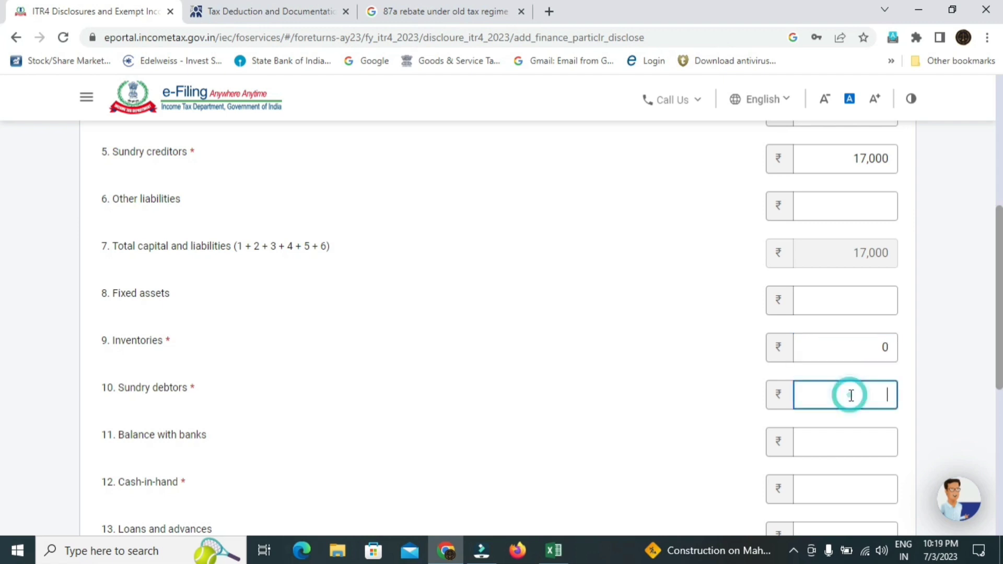
scroll(2, 355, down, 1)
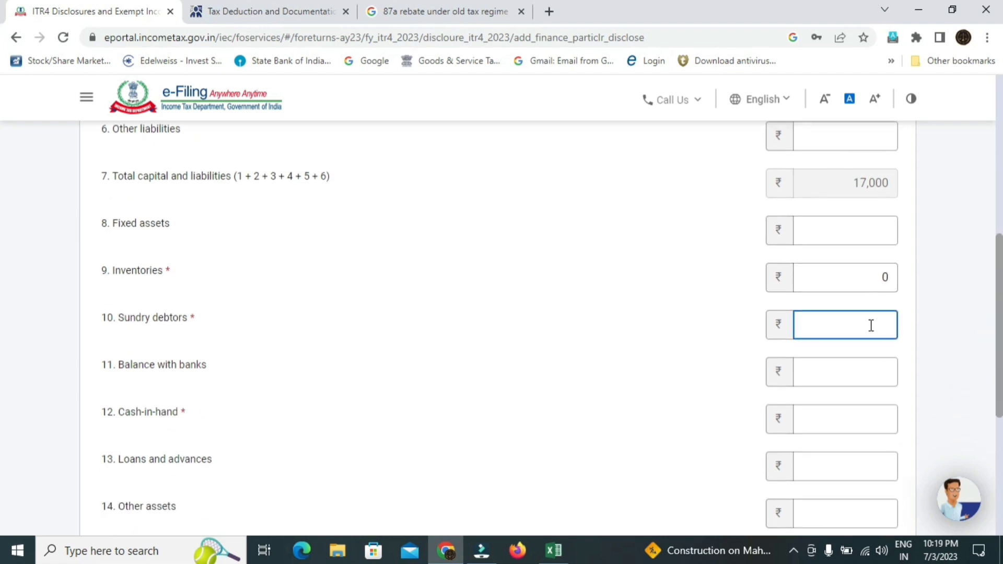
text(36000)
scroll(1, 339, down, 1)
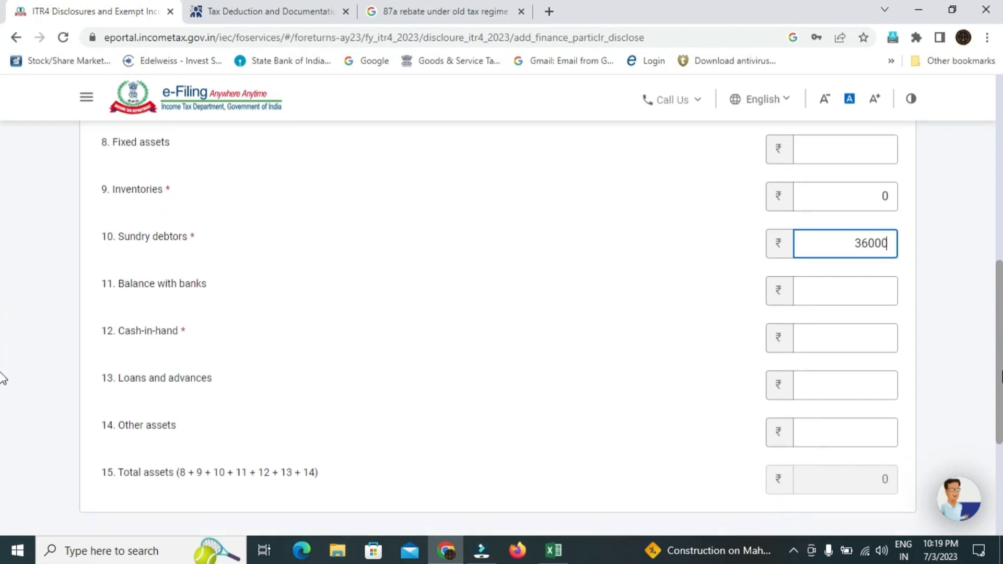
click(831, 329)
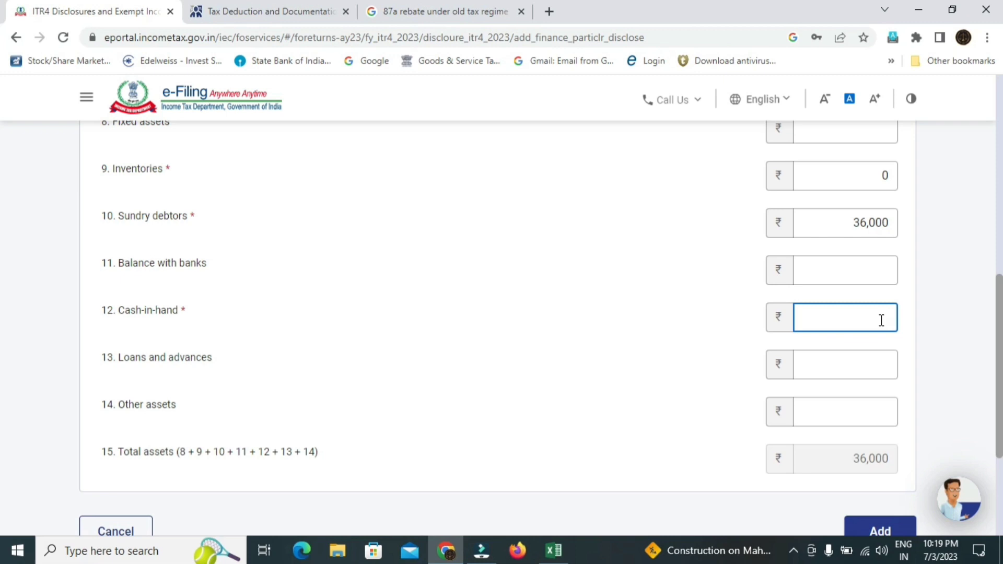
text(1,00,000)
click(879, 365)
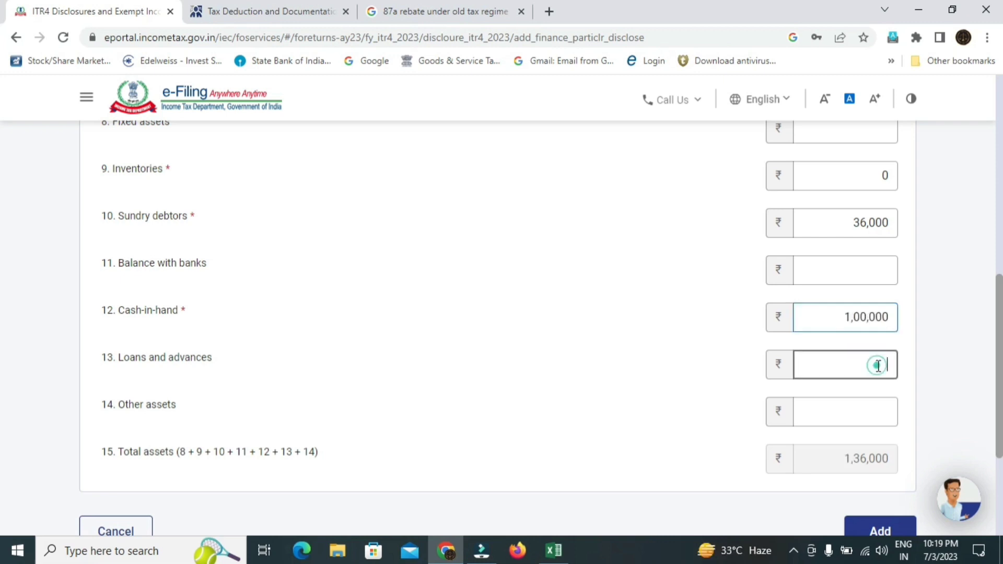
scroll(3, 349, down, 3)
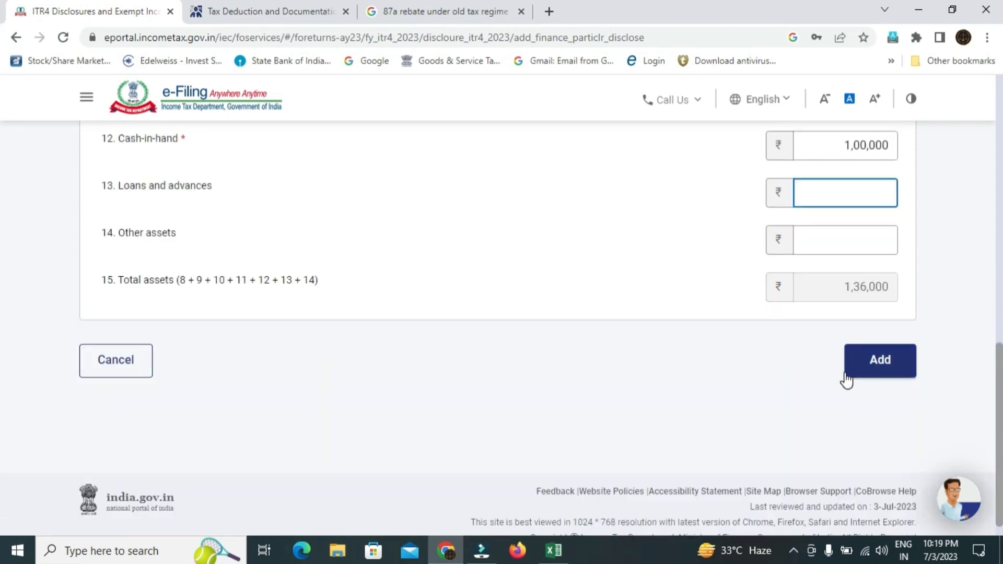
click(884, 362)
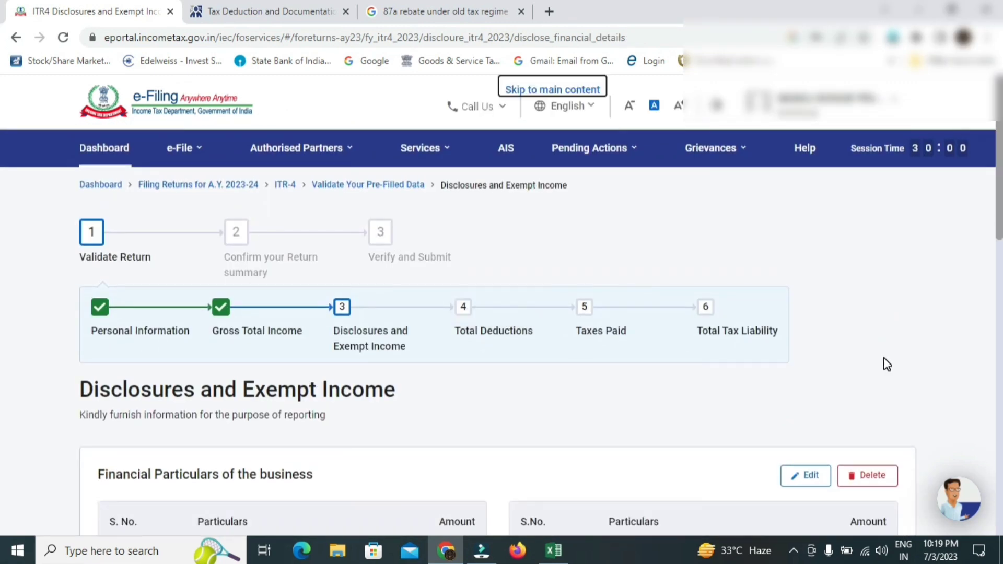
- Open the GST turnover details and cancel without entering anything
scroll(2, 294, down, 5)
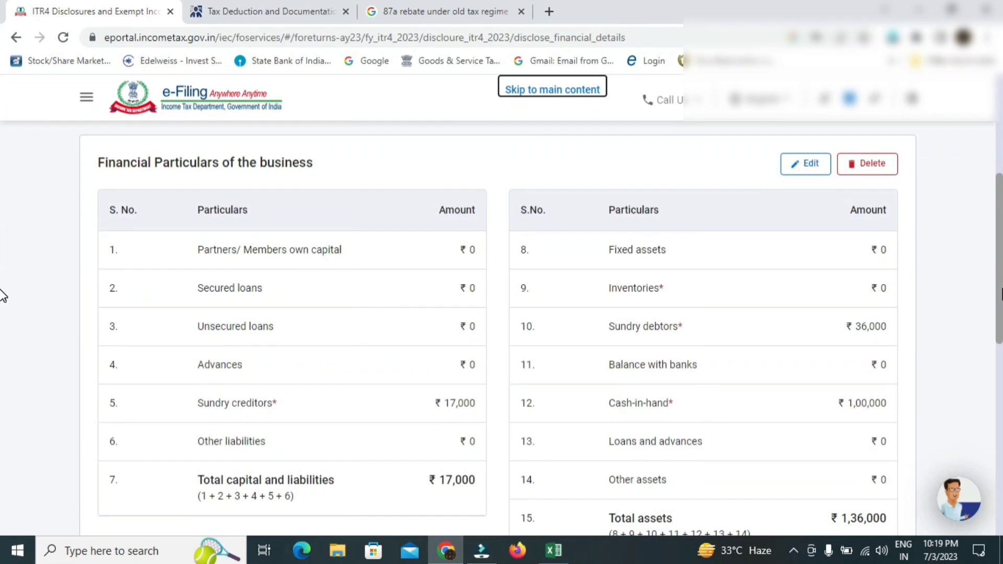
scroll(3, 296, down, 2)
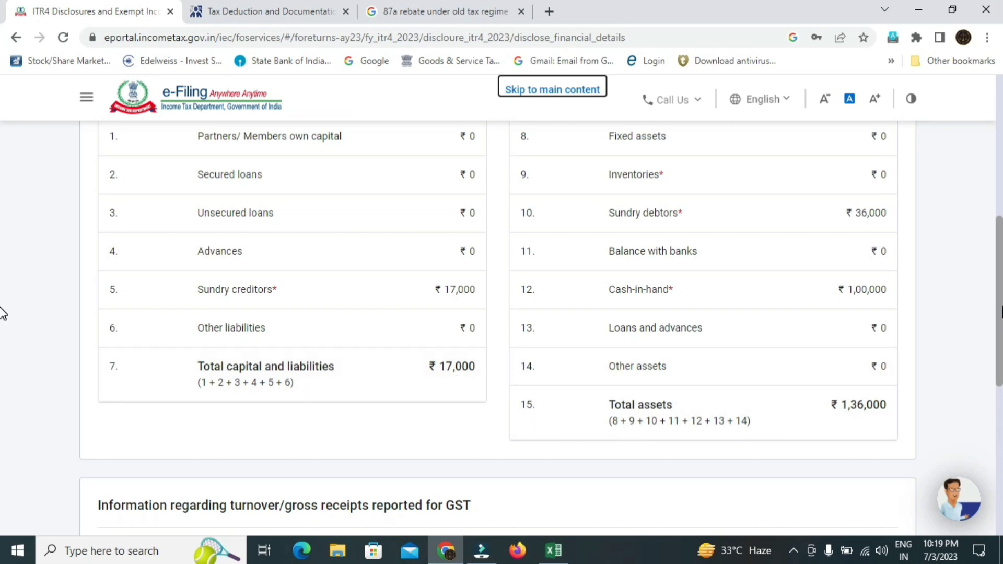
scroll(4, 323, down, 3)
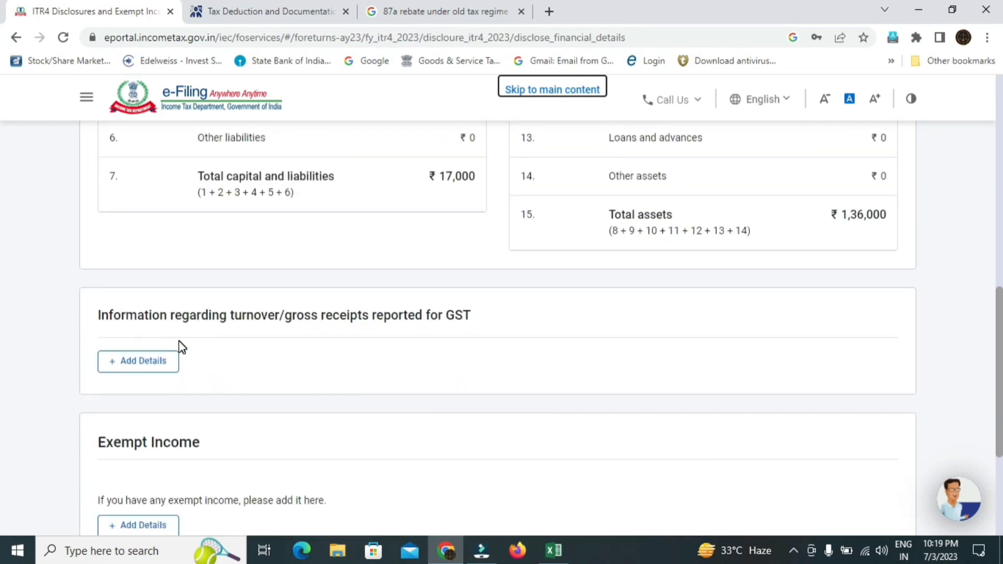
click(127, 366)
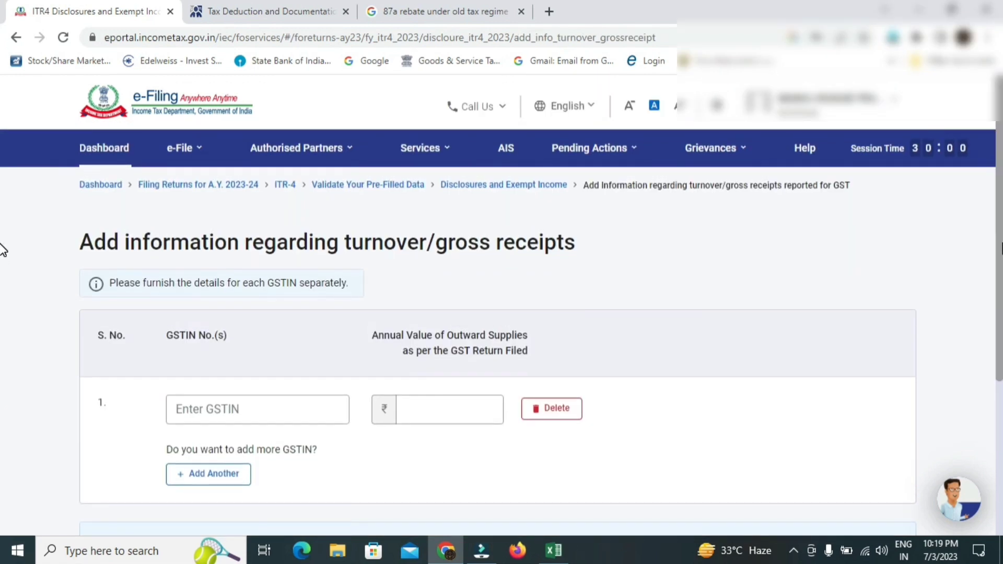
scroll(2, 261, down, 2)
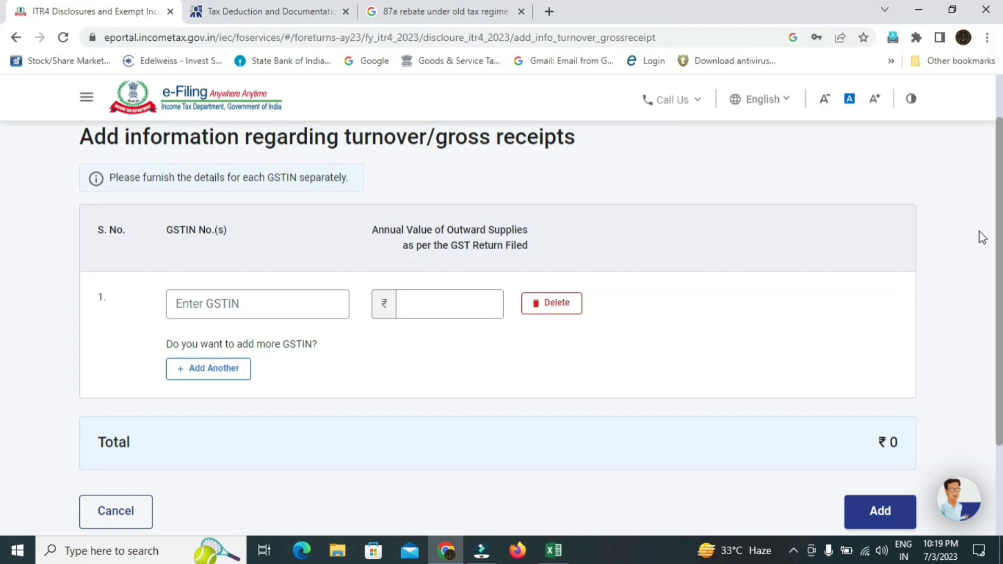
scroll(3, 256, down, 2)
scroll(3, 300, up, 1)
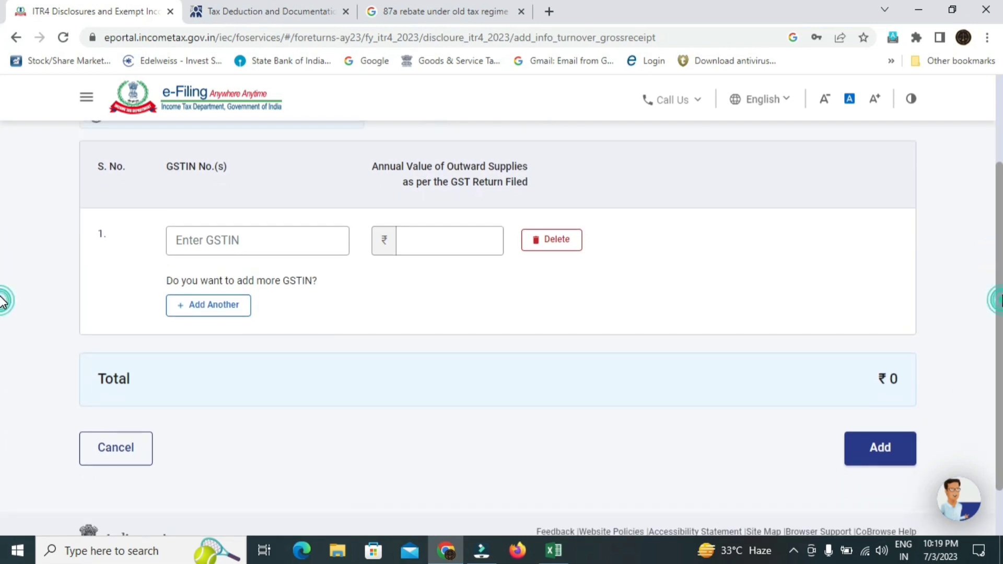
click(132, 499)
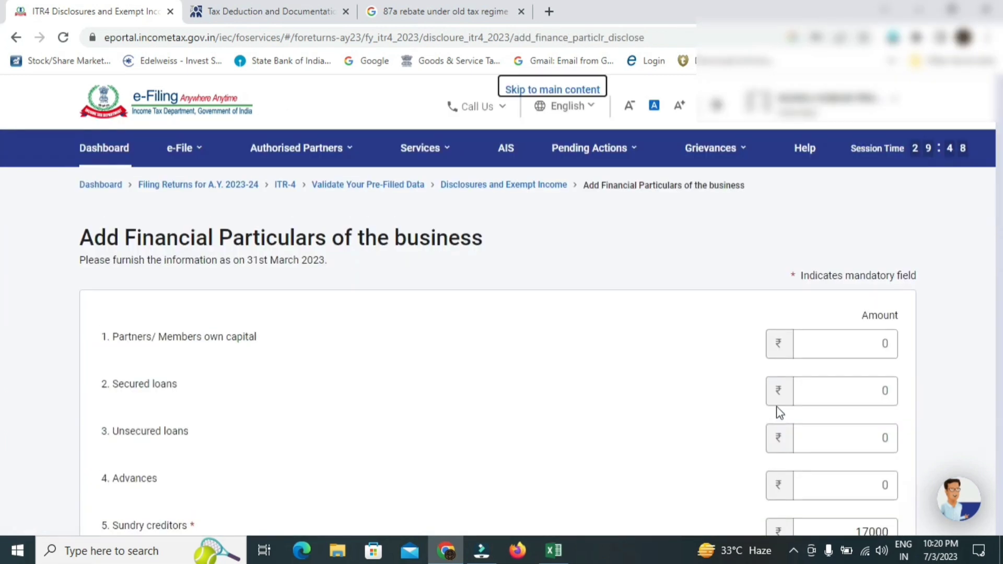
- Save the financial particulars again and confirm the Disclosures and Exempt Income section
scroll(3, 293, down, 18)
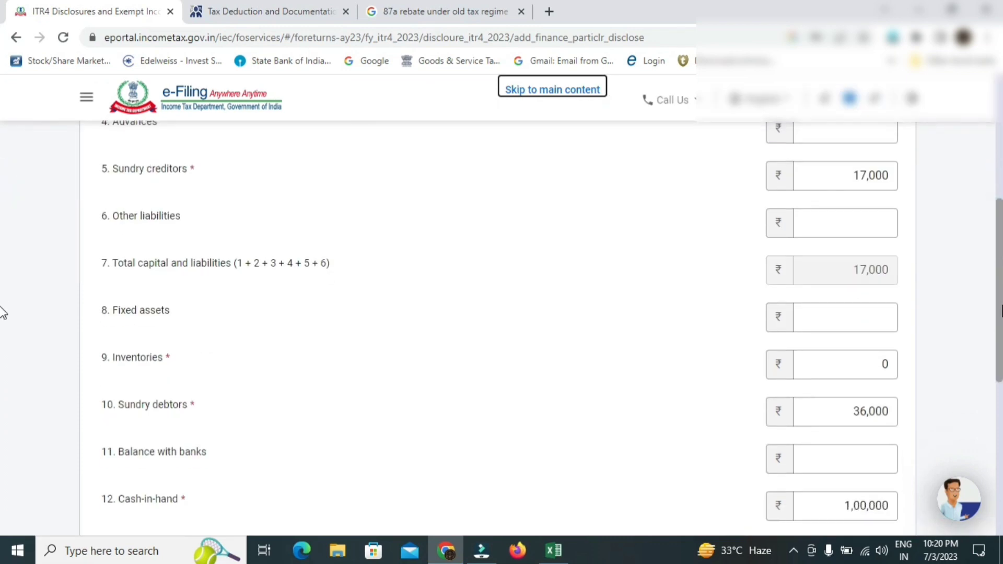
click(851, 351)
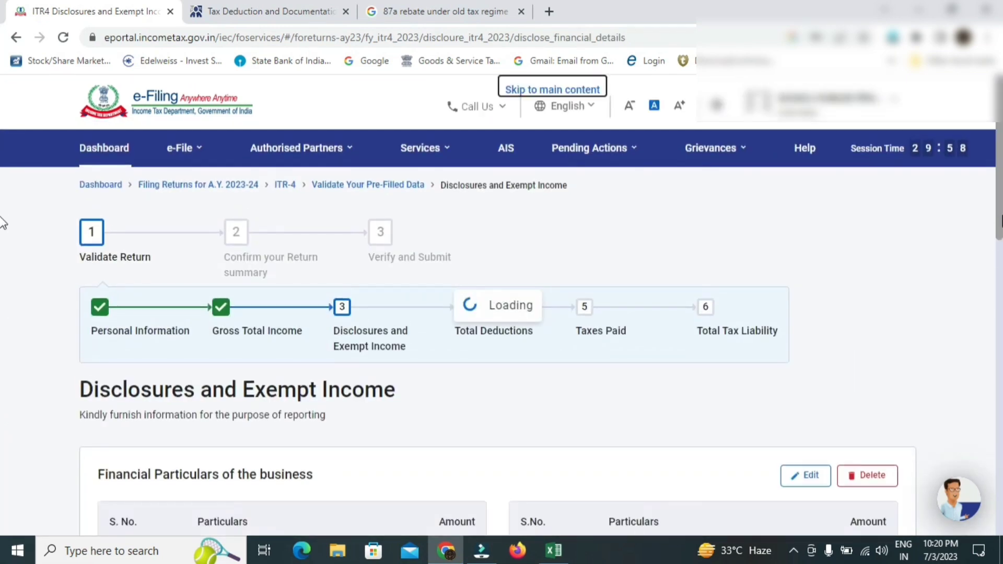
scroll(3, 214, down, 15)
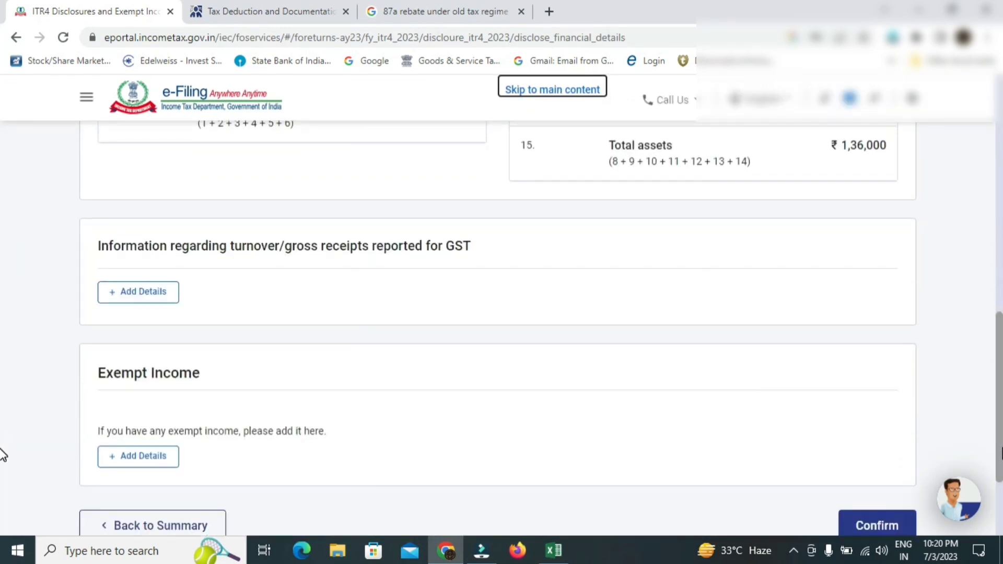
click(876, 431)
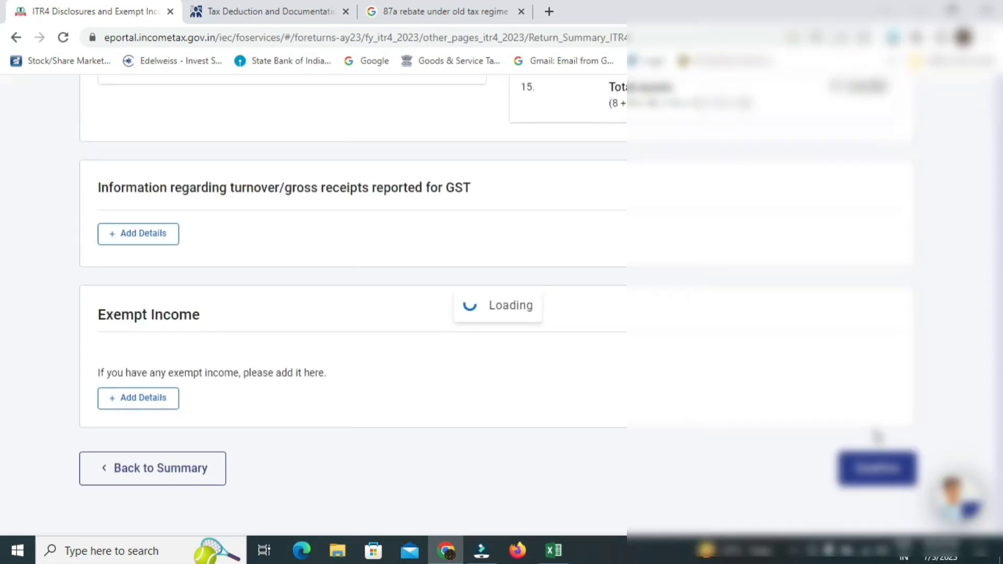
- Open Total Deductions and skip its eligibility questions, answering Yes to the prompt
scroll(5, 314, down, 6)
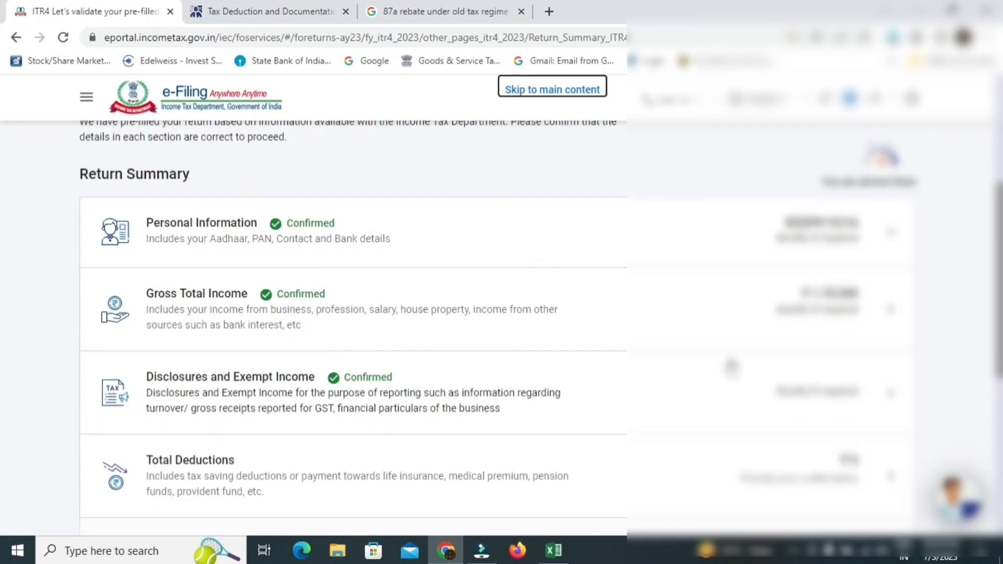
scroll(3, 266, down, 2)
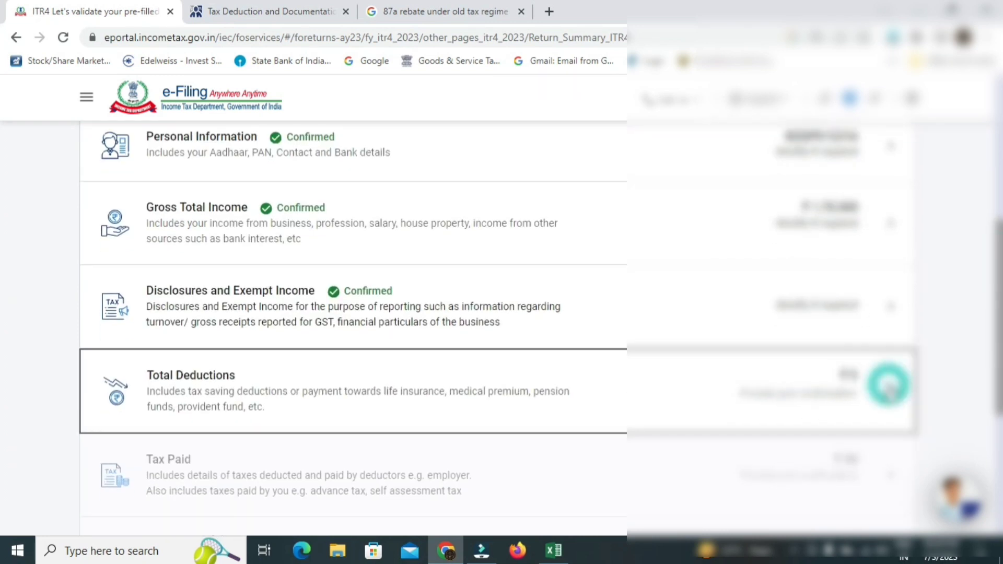
click(891, 391)
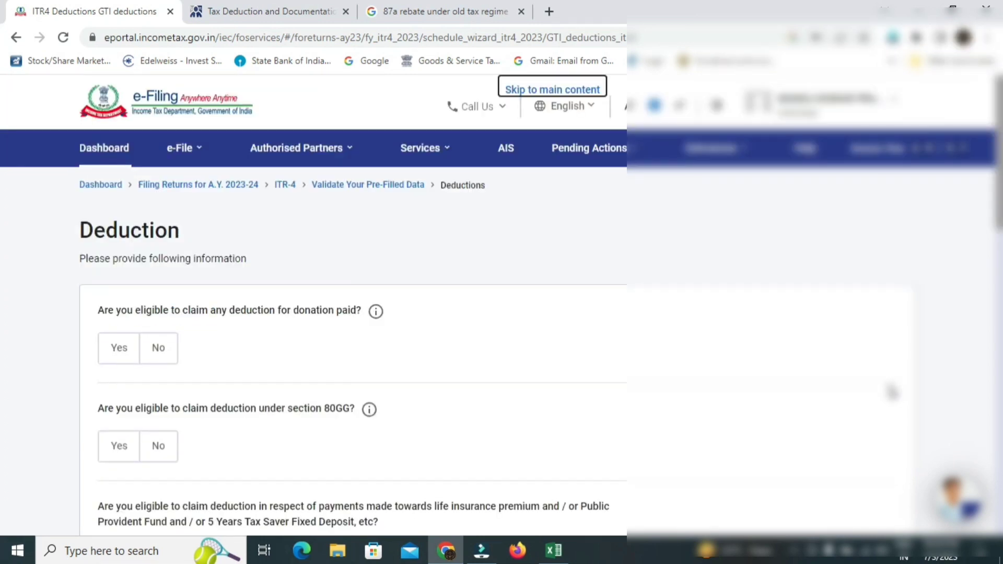
scroll(3, 201, down, 1)
scroll(2, 209, down, 7)
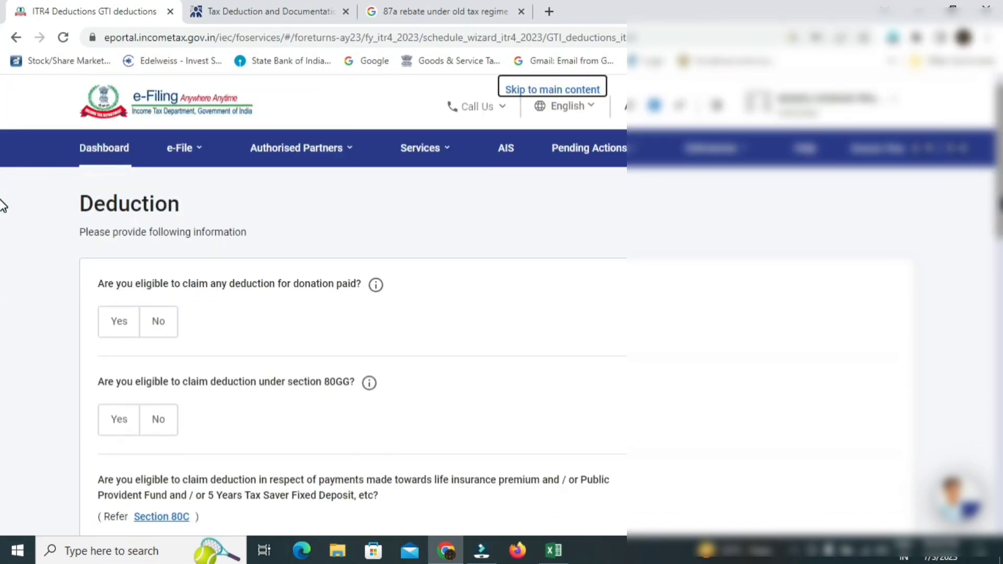
scroll(3, 344, down, 2)
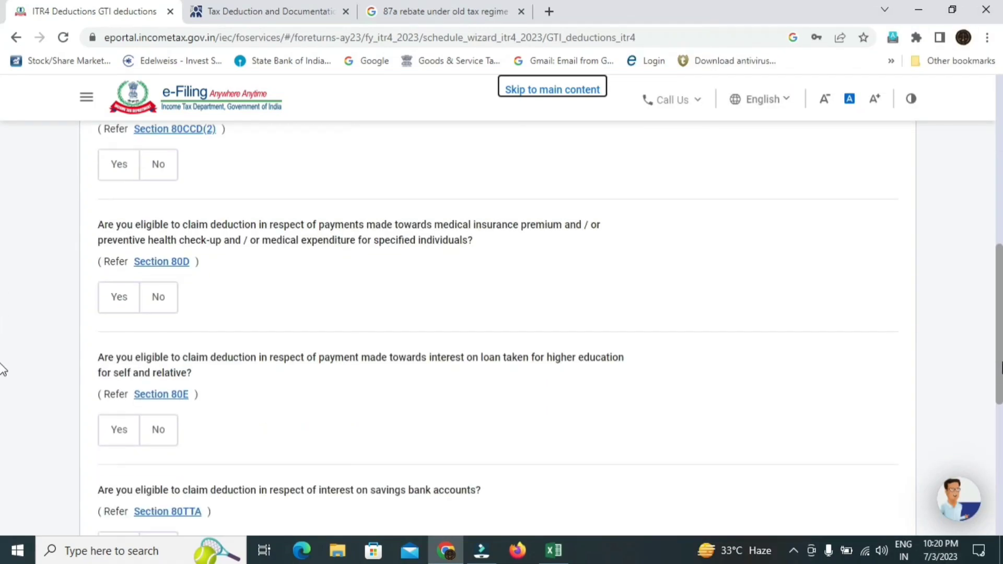
scroll(986, 216, up, 8)
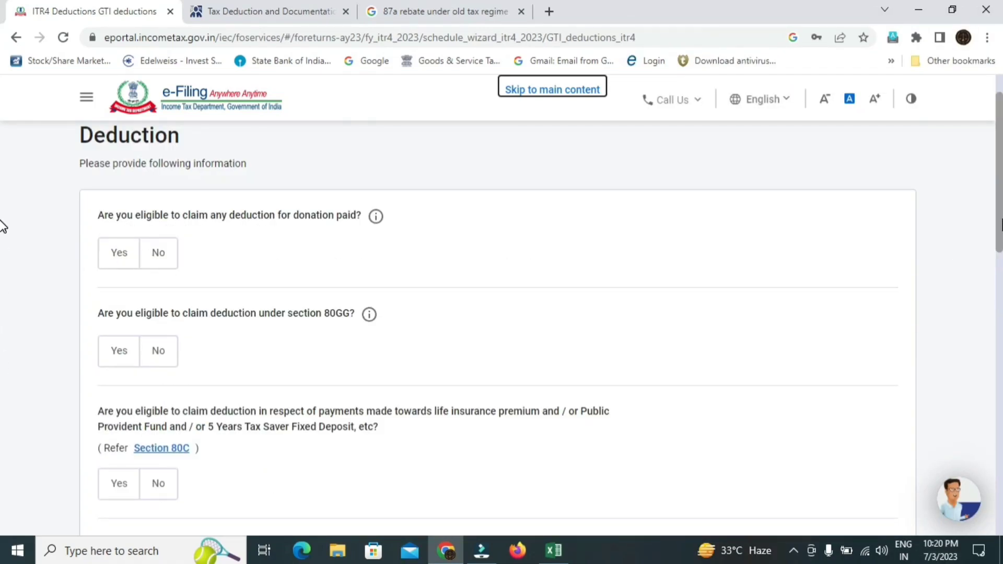
scroll(4, 324, down, 10)
scroll(2, 439, down, 4)
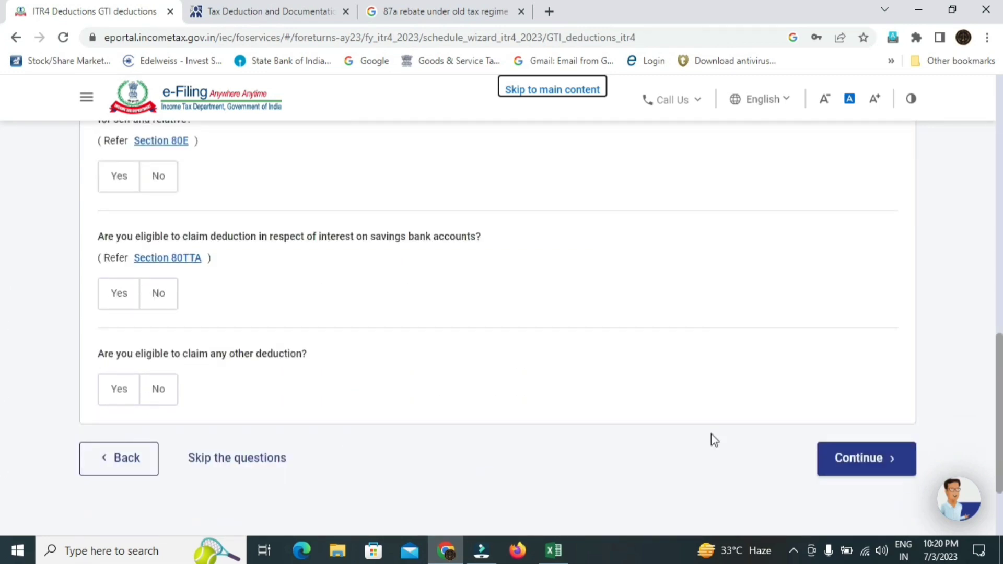
click(222, 464)
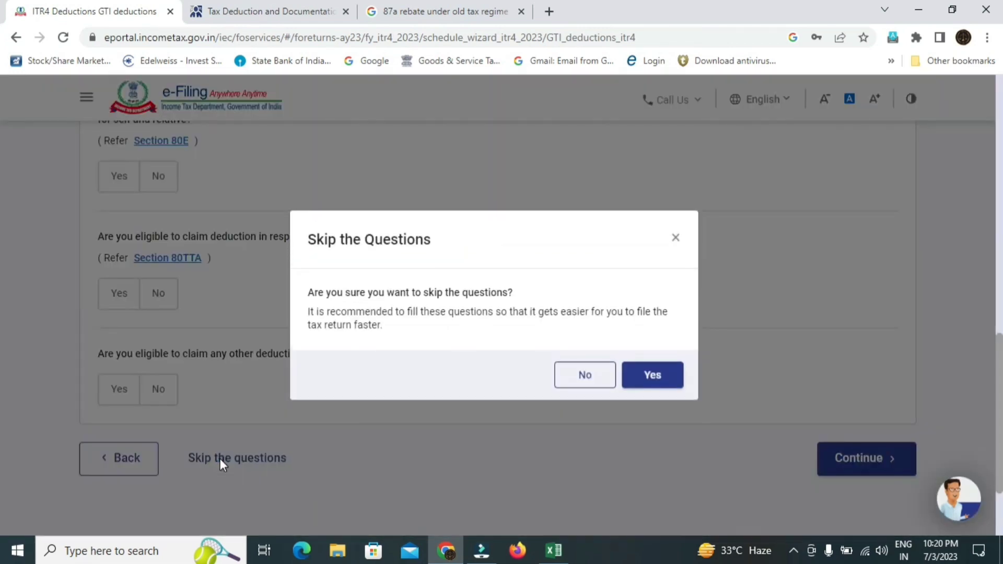
click(649, 376)
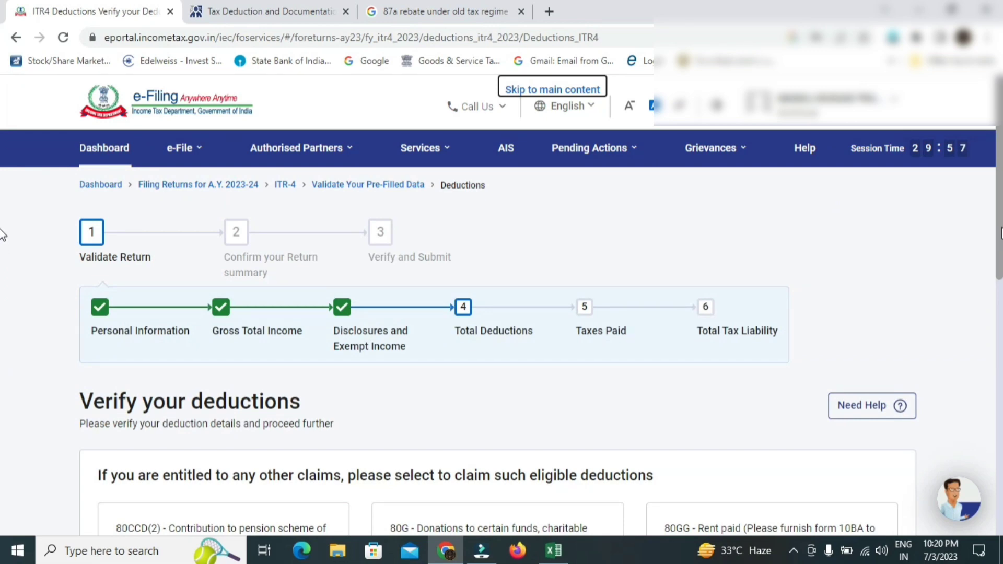
- Expand the full list of available deductions with 'Show all deductions'
scroll(2, 230, down, 5)
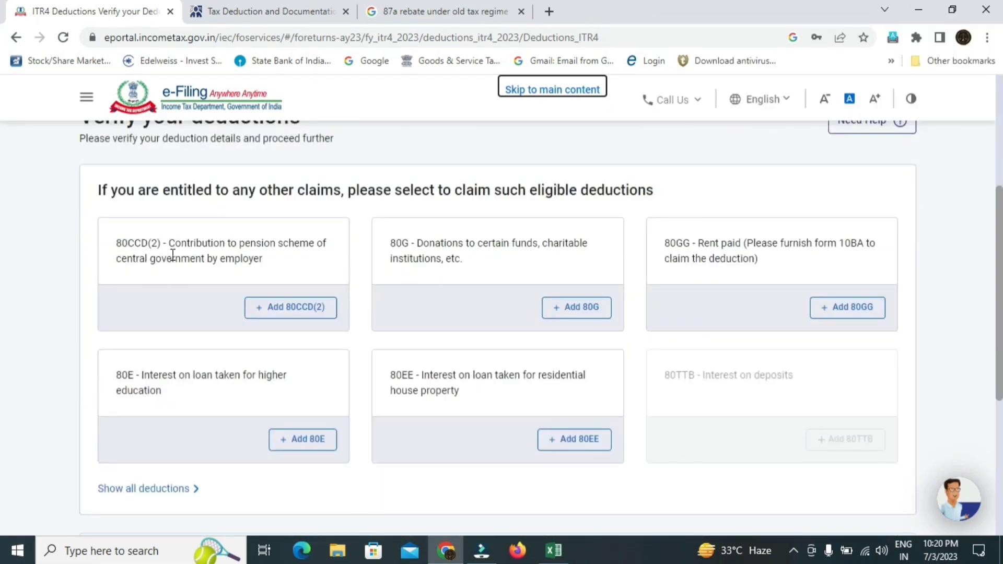
scroll(2, 282, down, 2)
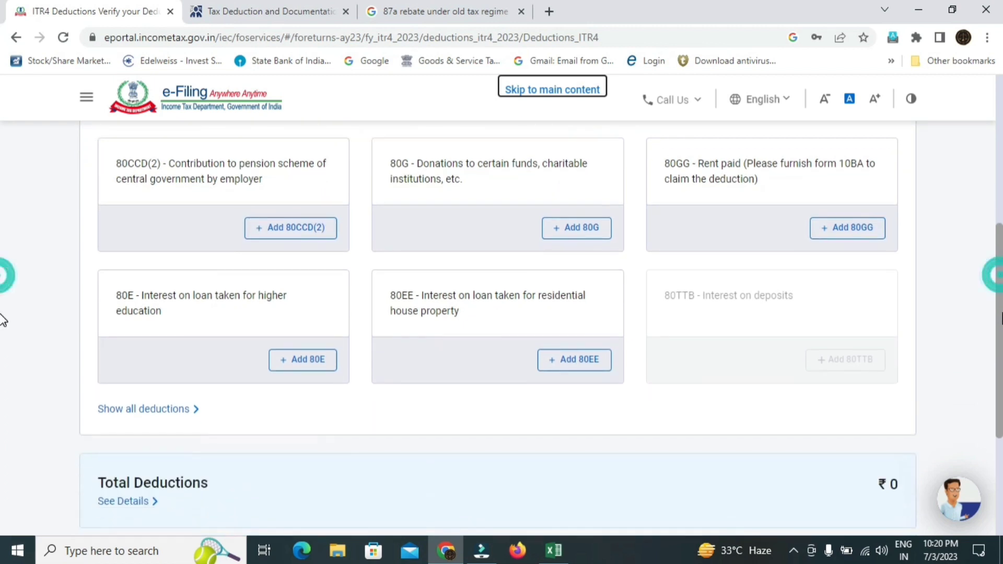
click(160, 411)
- Scroll the deduction options, then switch to TaxGuru's 'Tax Deduction and Documentation for Salary' article
scroll(3, 282, down, 2)
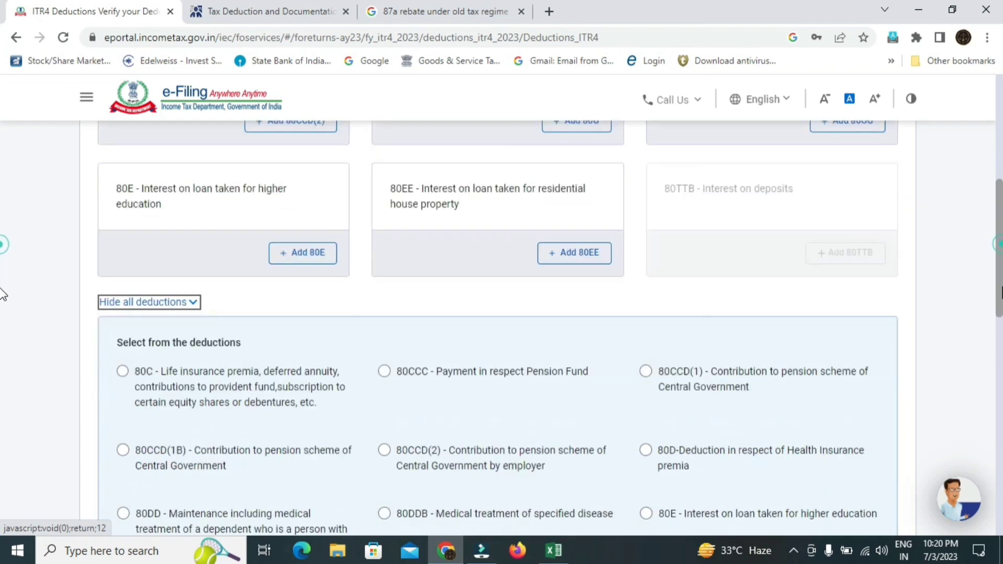
scroll(2, 296, down, 4)
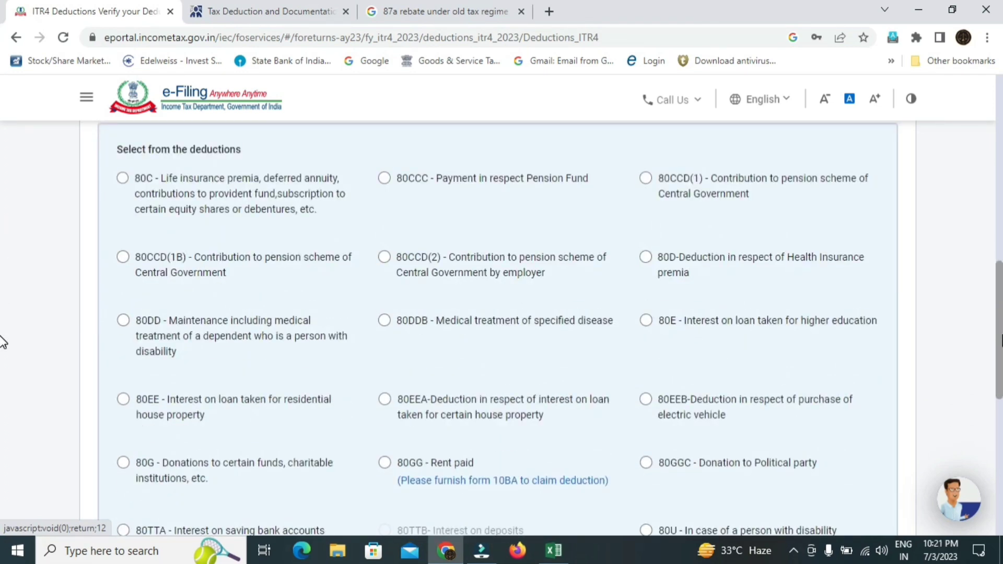
scroll(3, 342, down, 1)
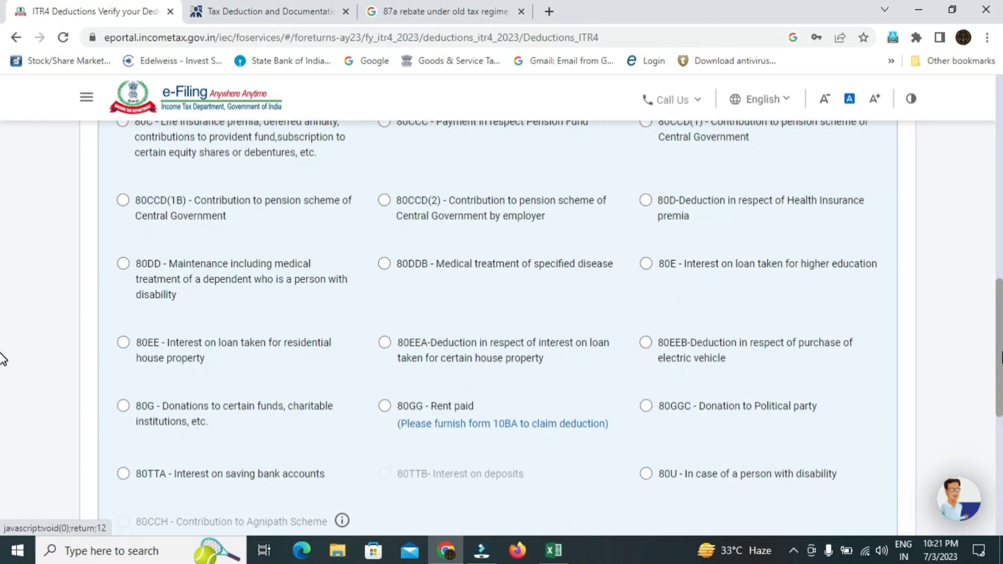
click(245, 11)
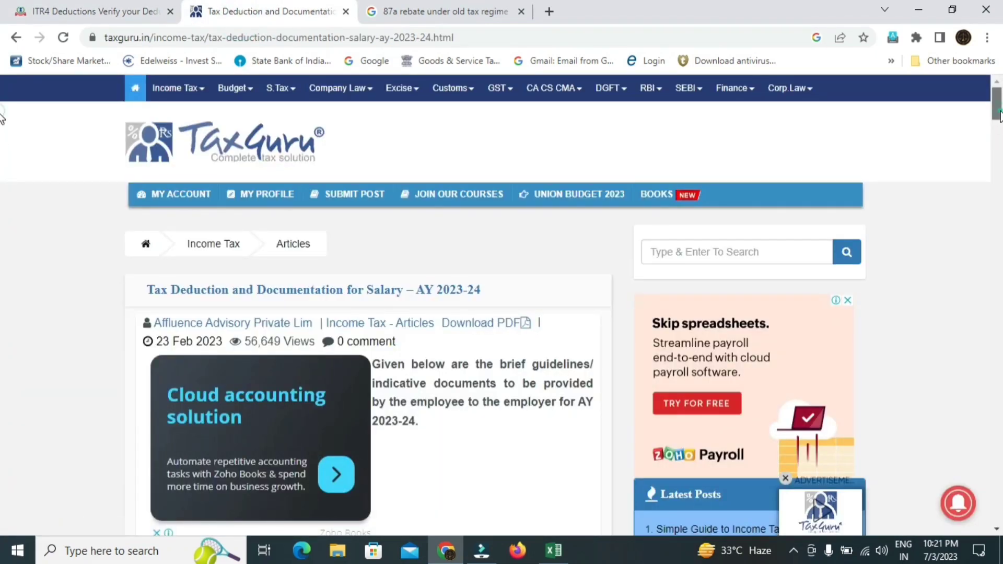
drag(999, 115, 1001, 137)
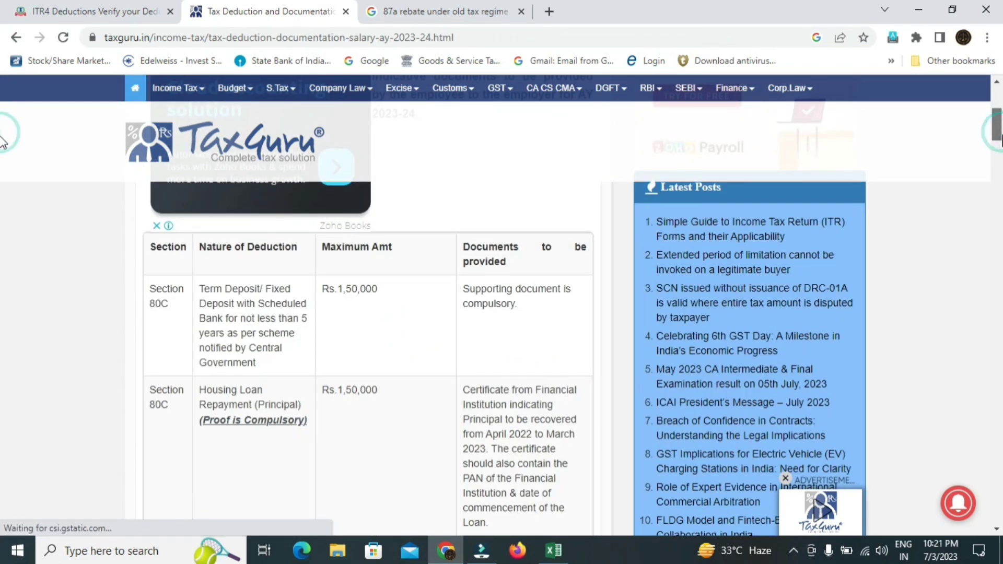
scroll(438, 211, down, 1)
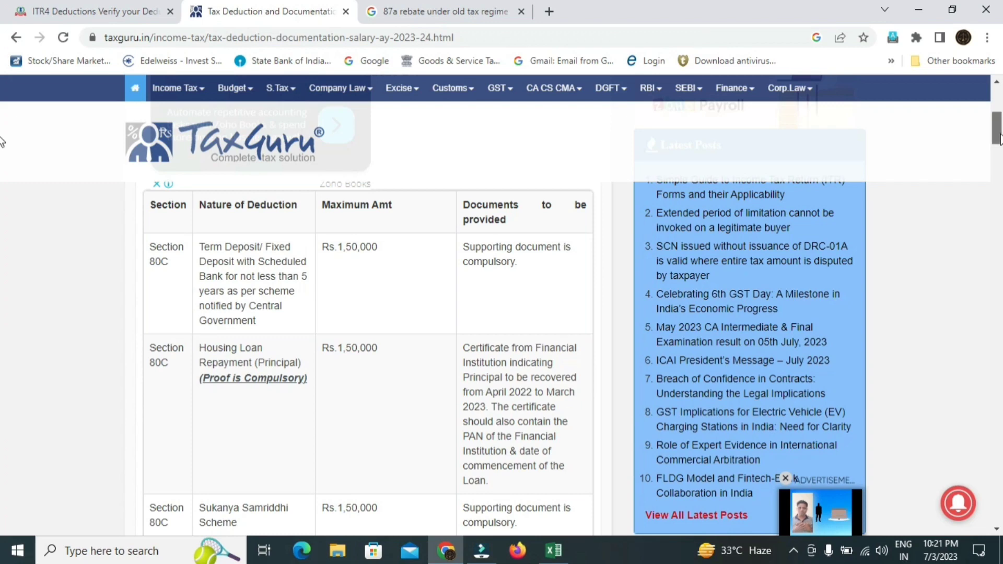
scroll(3, 147, down, 2)
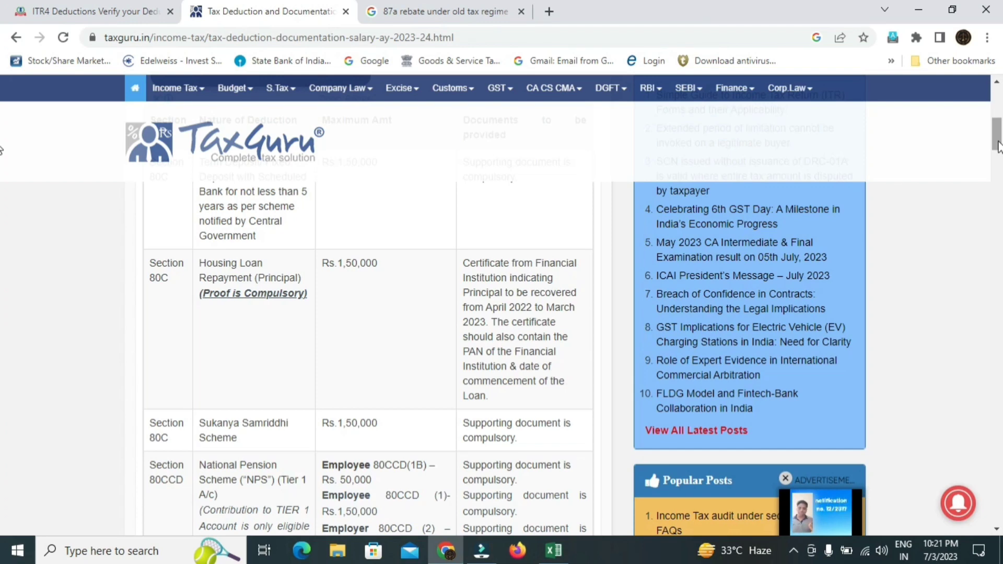
scroll(998, 146, up, 2)
click(365, 303)
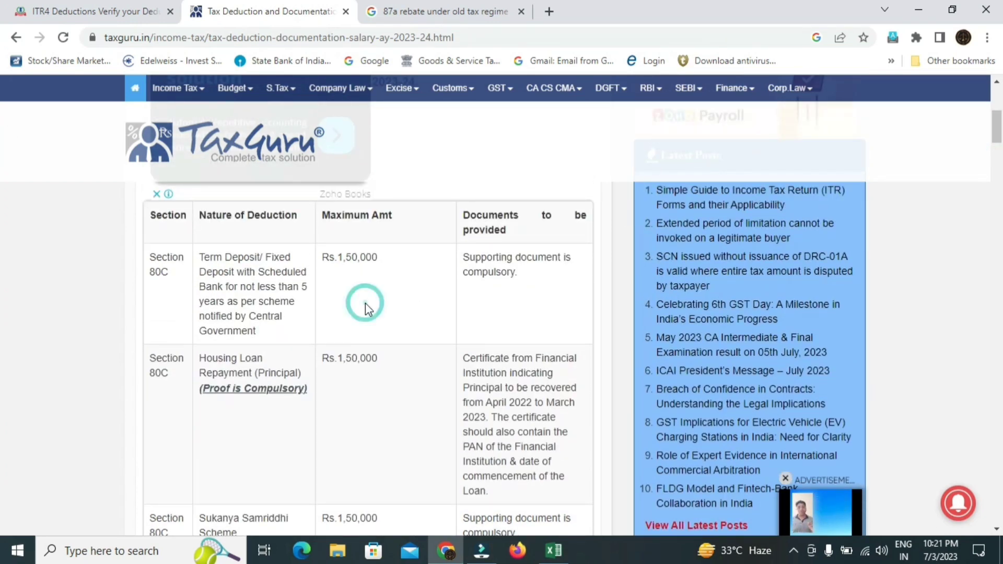
drag(996, 128, 997, 146)
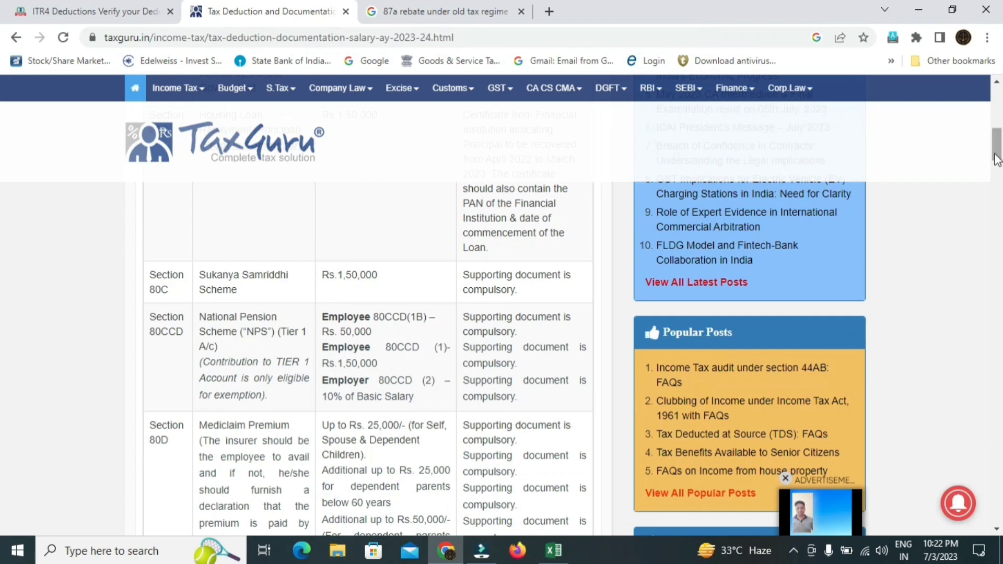
mouse_move(997, 157)
mouse_down()
mouse_move(1001, 347)
mouse_move(1001, 151)
mouse_up()
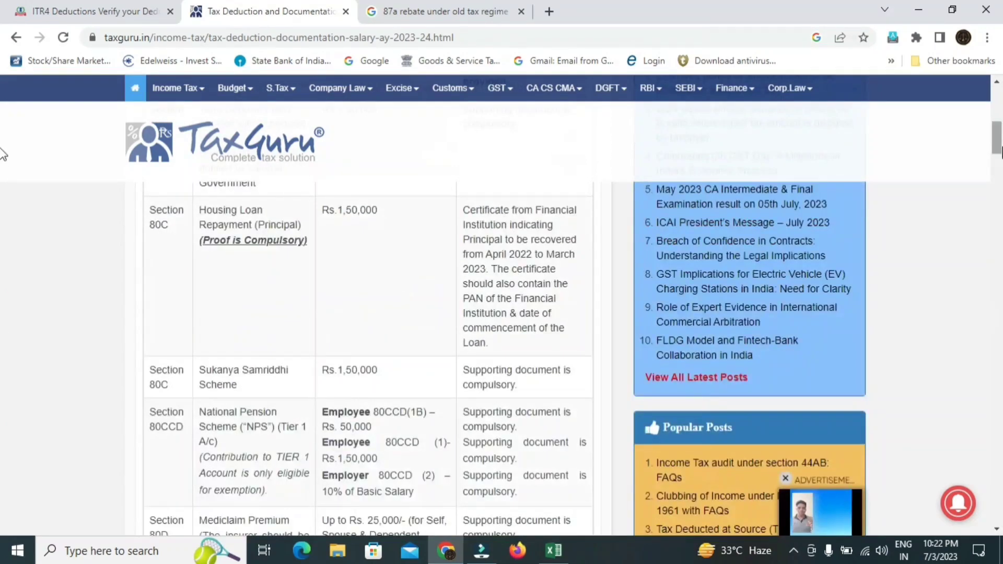
- Return to the ITR4 Deductions form and cancel the deduction list without adding any
click(23, 11)
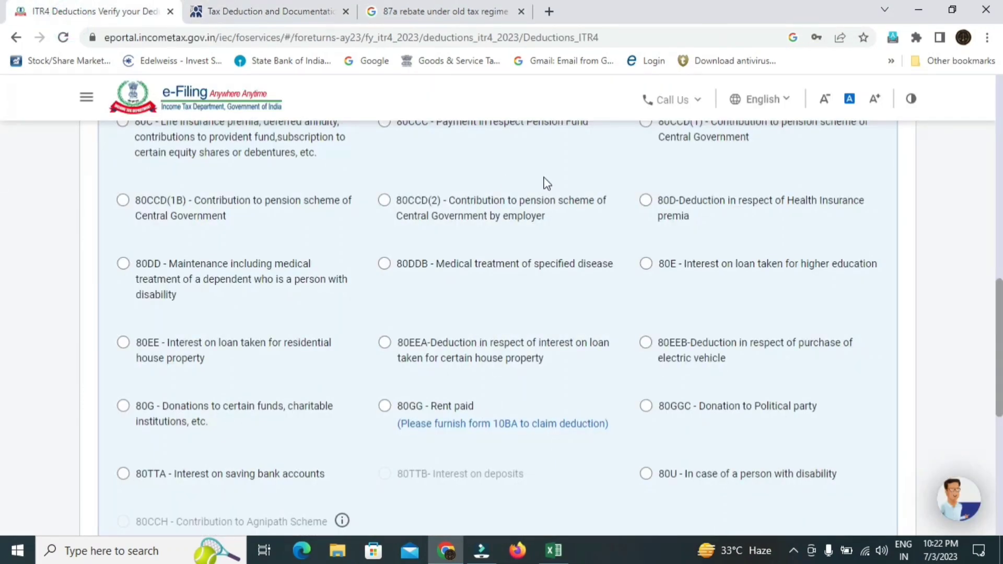
scroll(2, 329, down, 2)
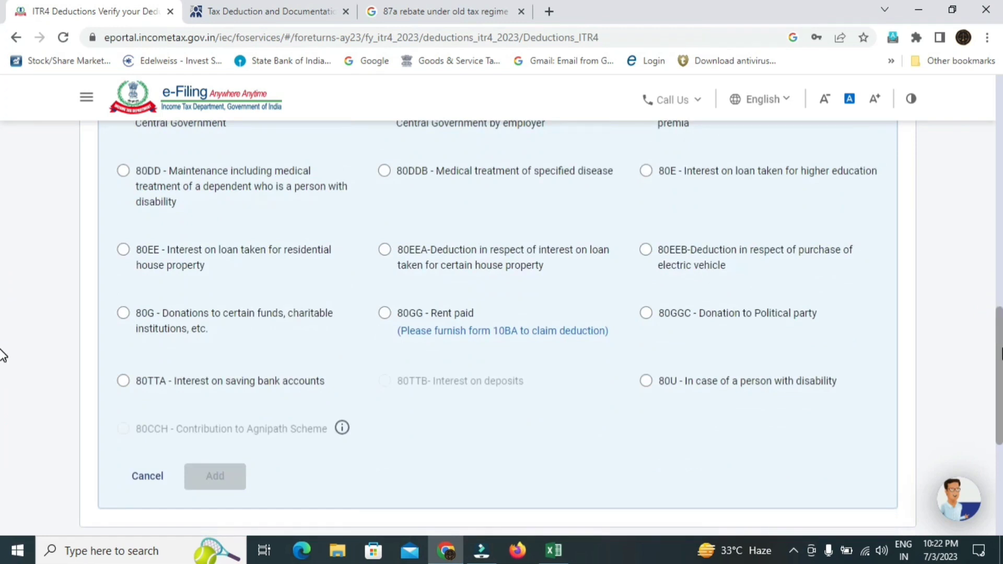
scroll(3, 356, up, 3)
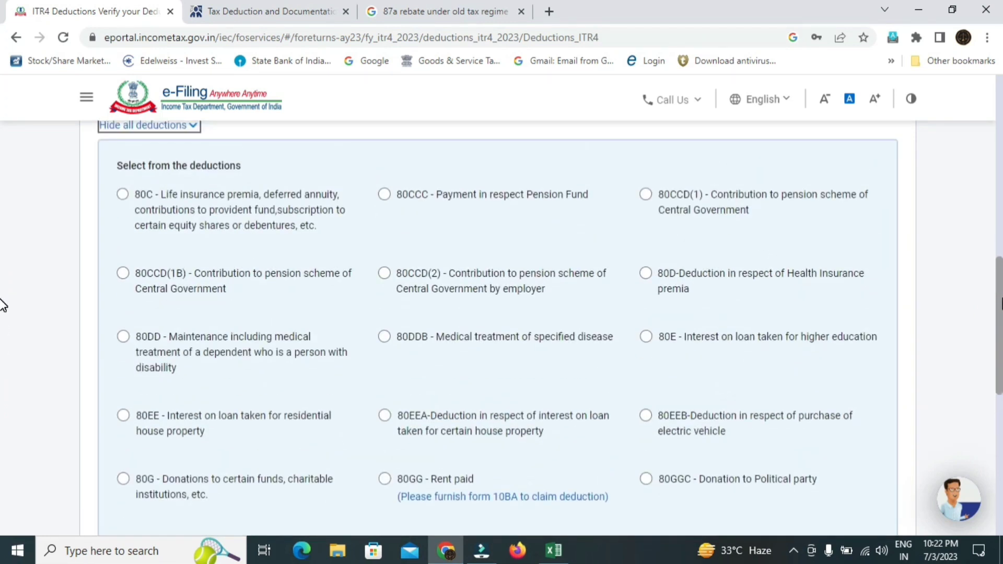
scroll(3, 306, up, 3)
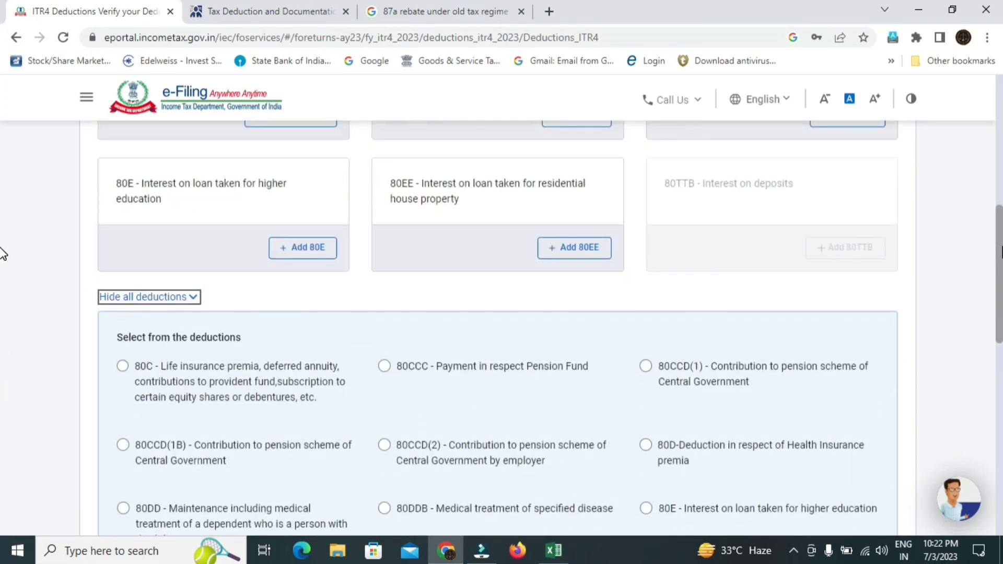
scroll(3, 254, down, 6)
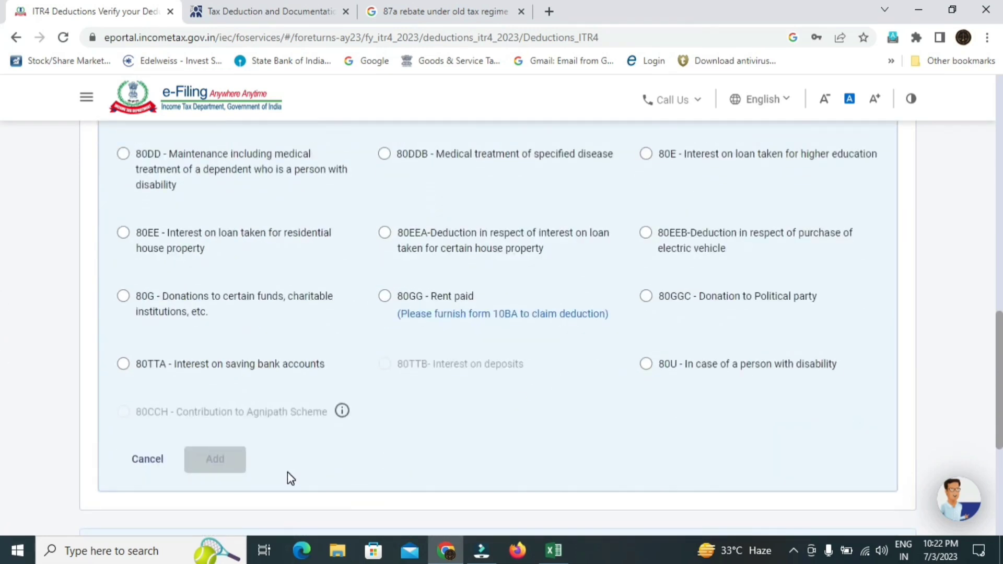
click(139, 474)
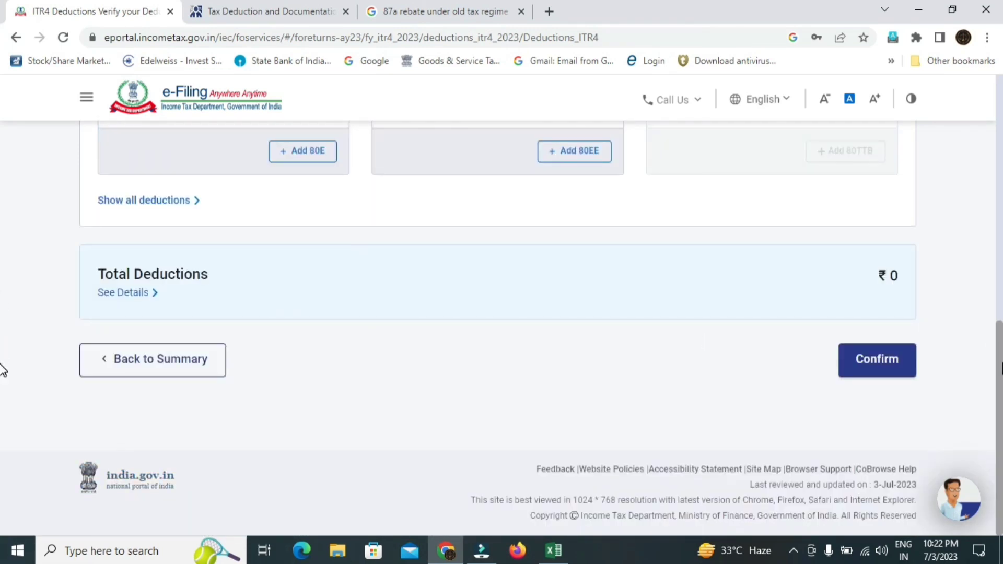
- Confirm the deductions section with a ₹0 total
scroll(2, 313, up, 3)
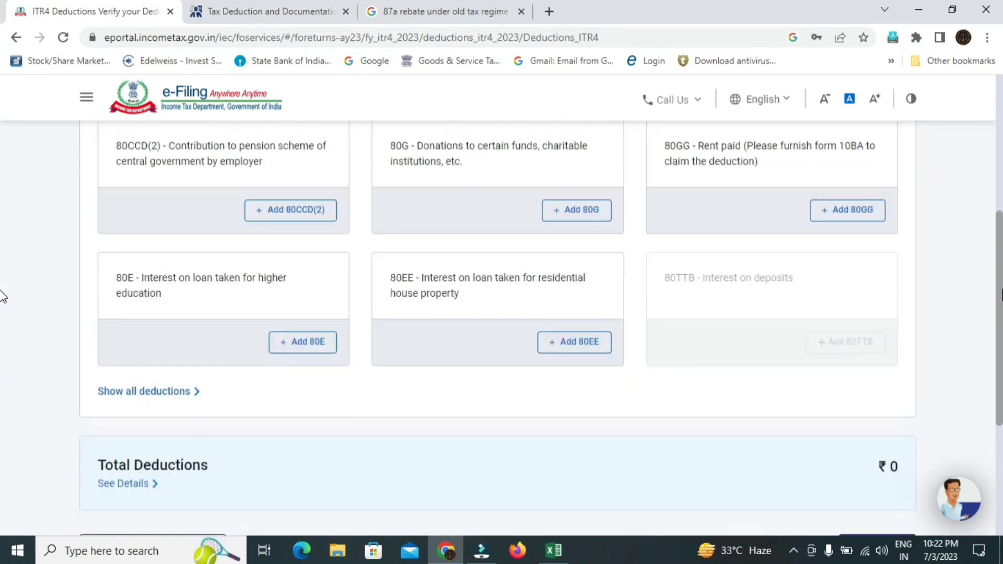
scroll(2, 297, down, 3)
click(878, 409)
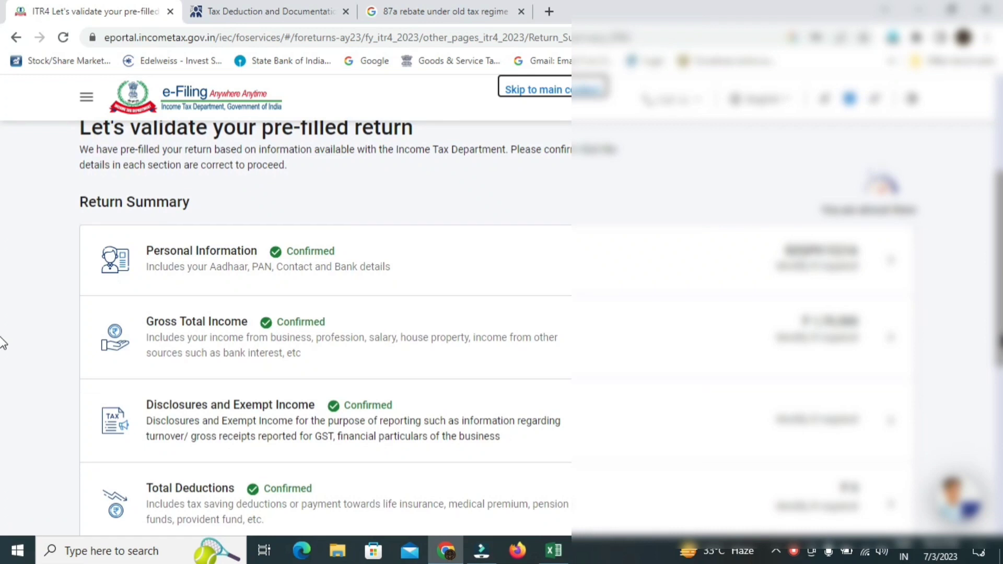
scroll(2, 340, down, 1)
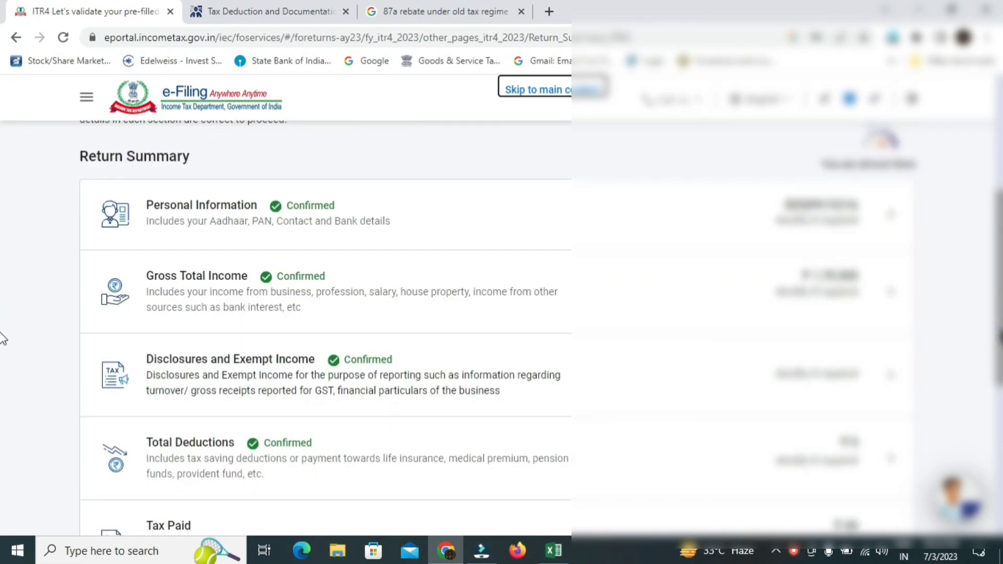
scroll(4, 361, down, 3)
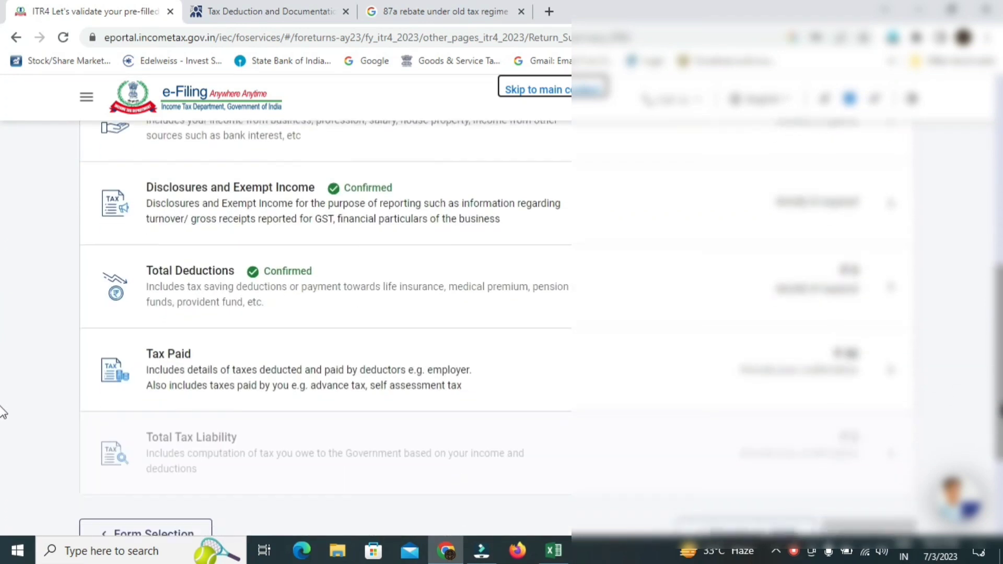
scroll(2, 408, down, 1)
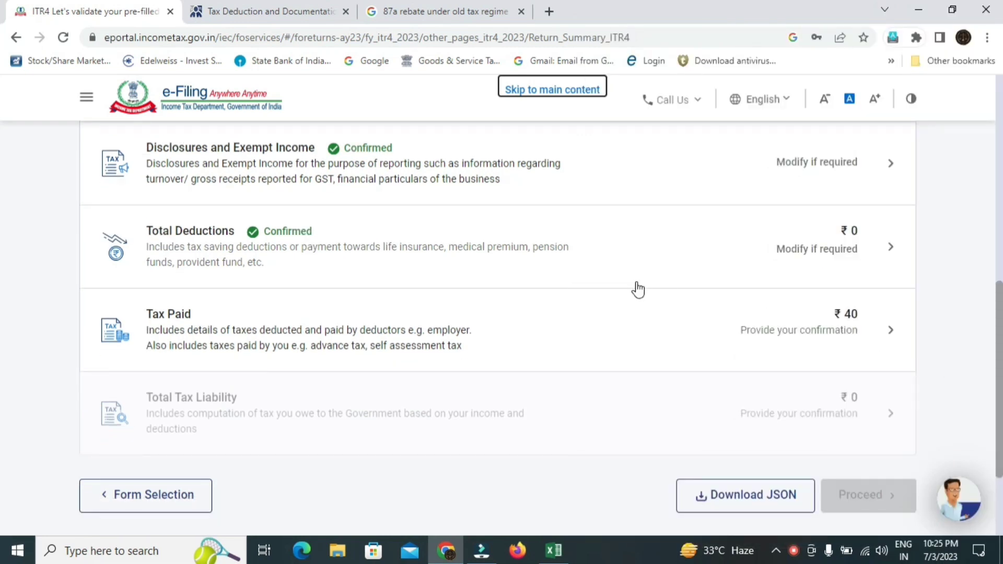
- Review the Tax Paid section and confirm Total Taxes Paid of ₹40
click(882, 325)
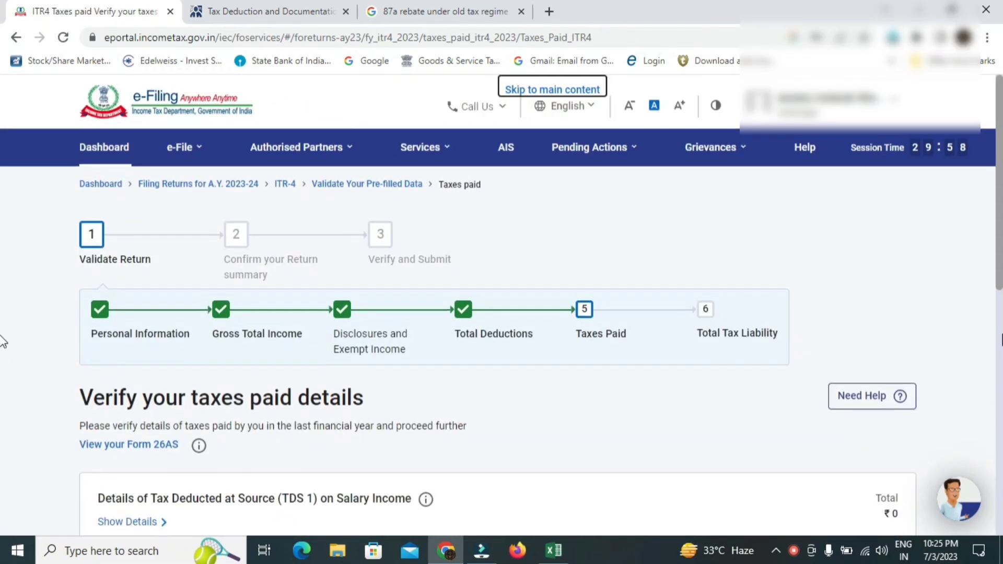
scroll(3, 271, down, 4)
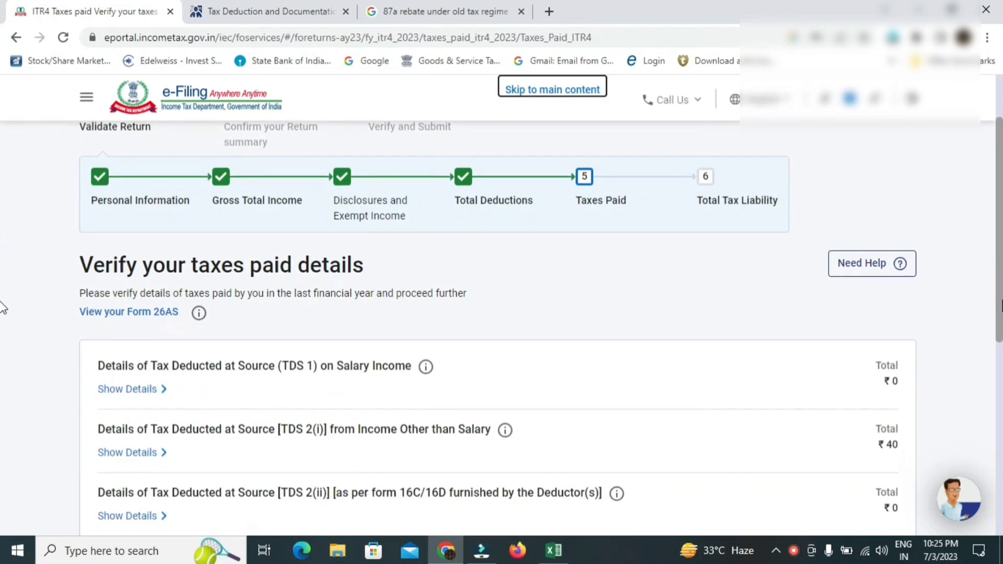
scroll(2, 345, down, 2)
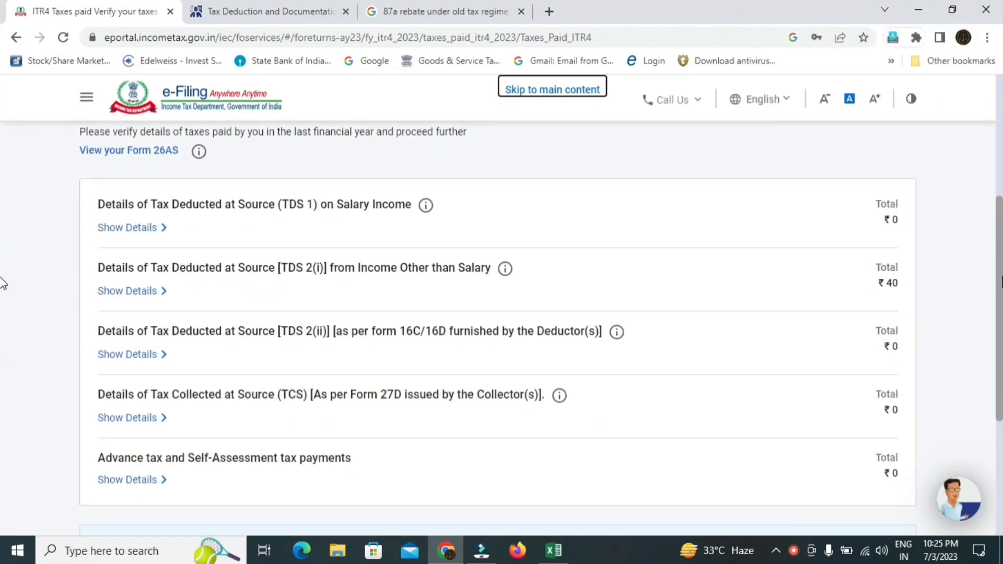
scroll(3, 277, down, 2)
scroll(2, 330, down, 1)
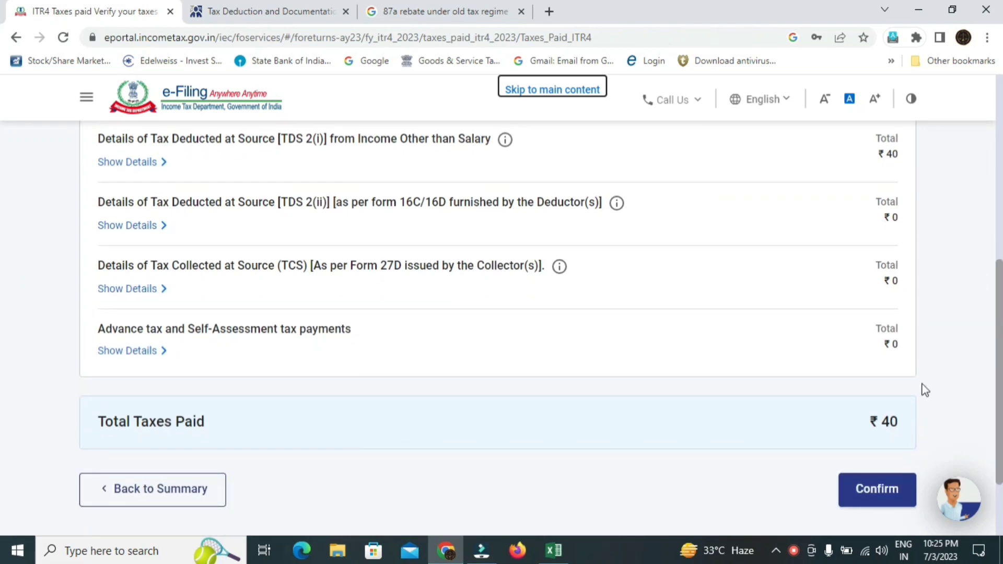
click(872, 489)
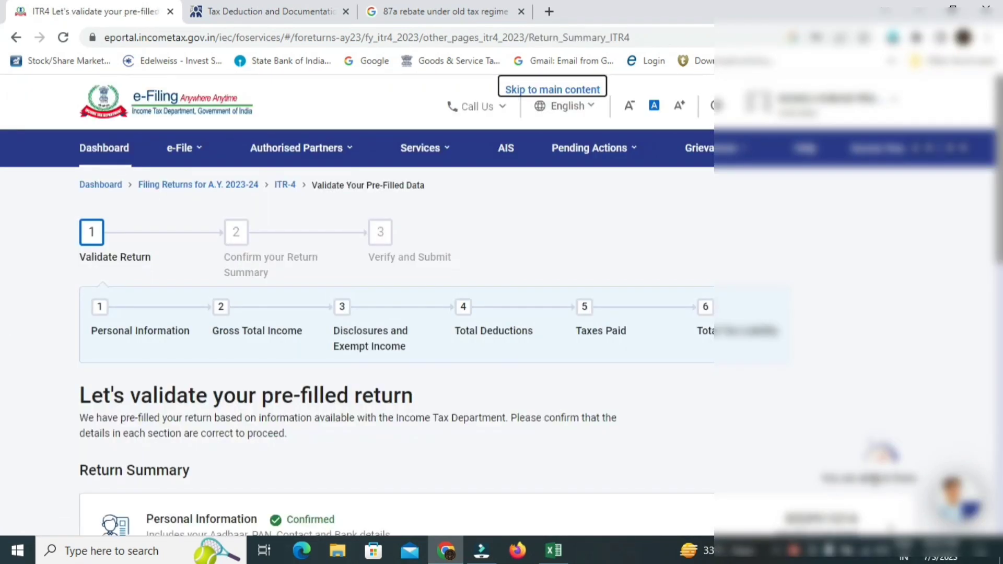
scroll(3, 301, down, 3)
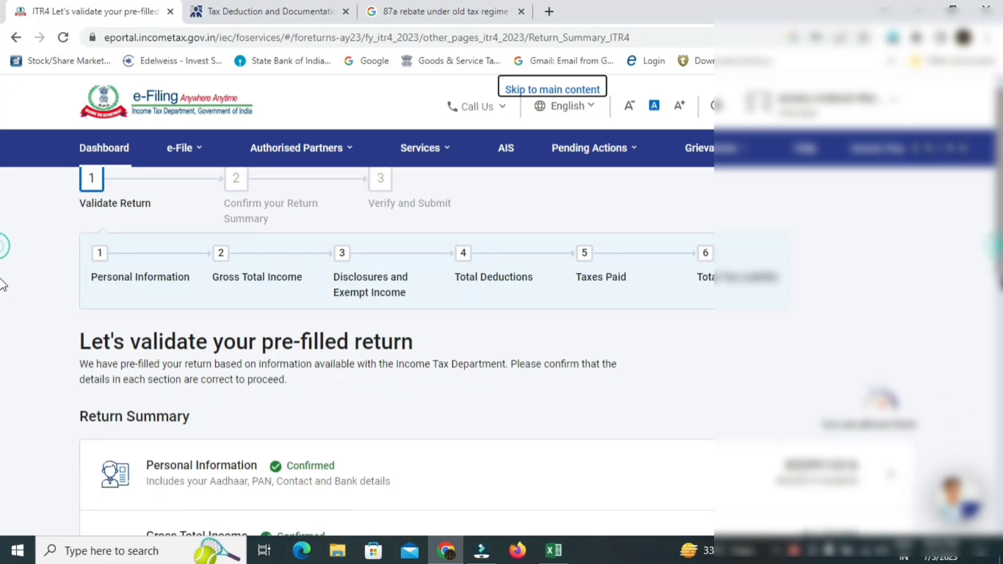
scroll(3, 300, down, 2)
scroll(3, 353, down, 1)
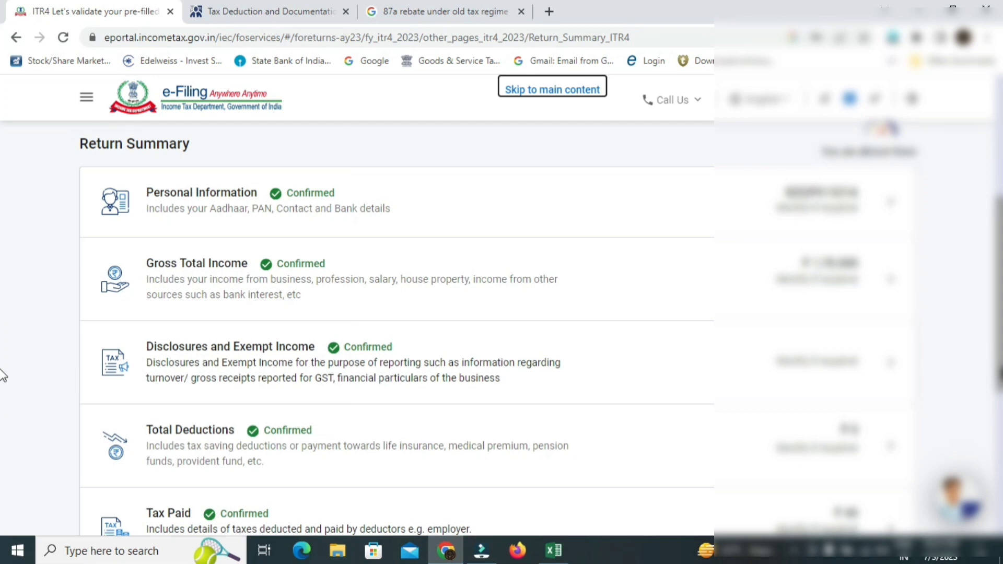
scroll(3, 382, down, 1)
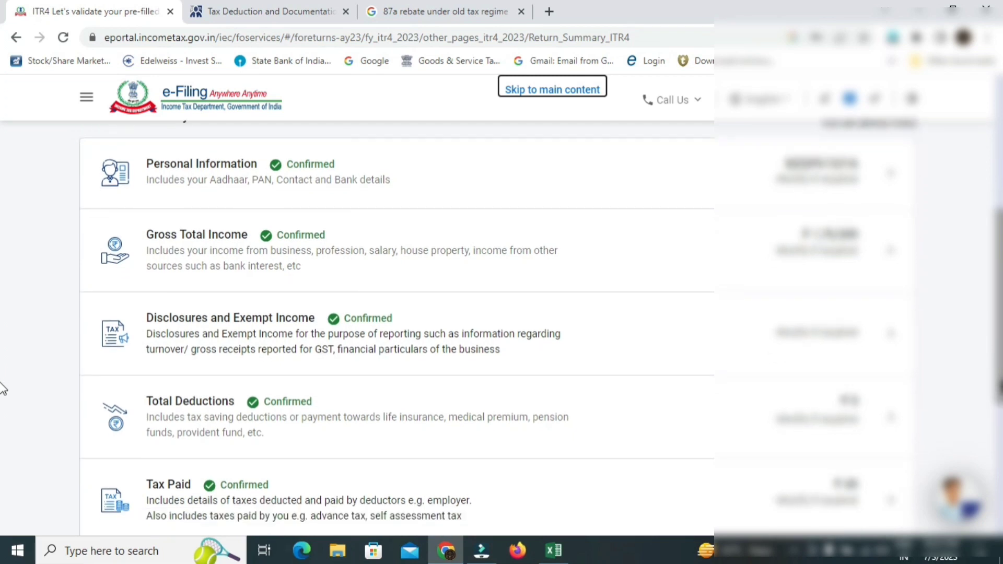
scroll(4, 390, down, 3)
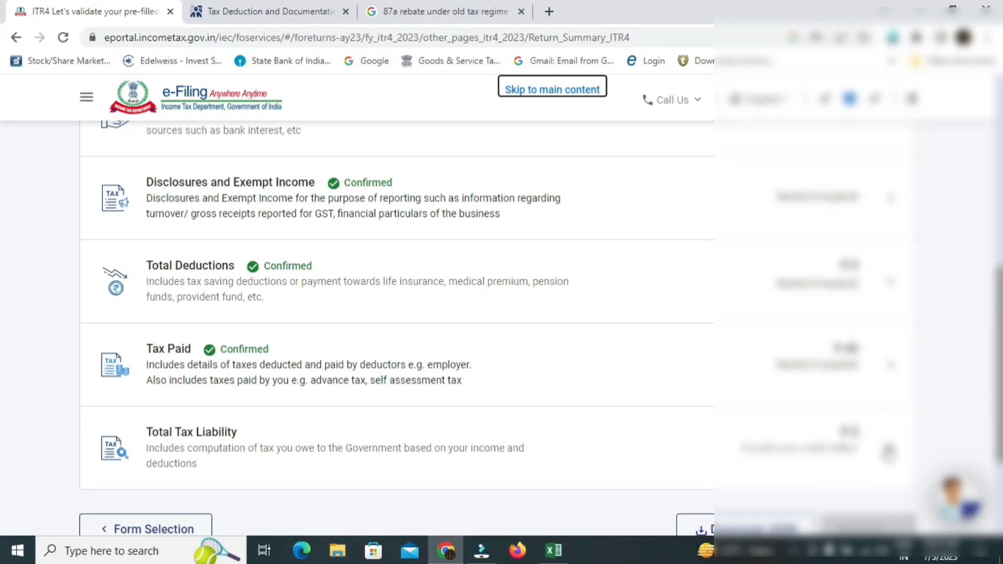
- Review the Total Tax Liability section and confirm it at ₹0
click(888, 451)
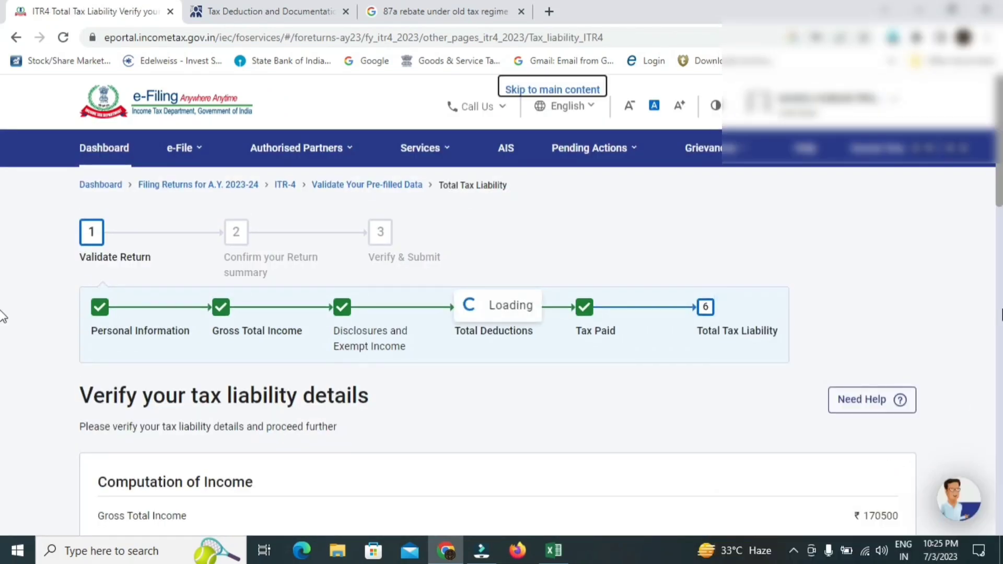
drag(1001, 142, 1001, 212)
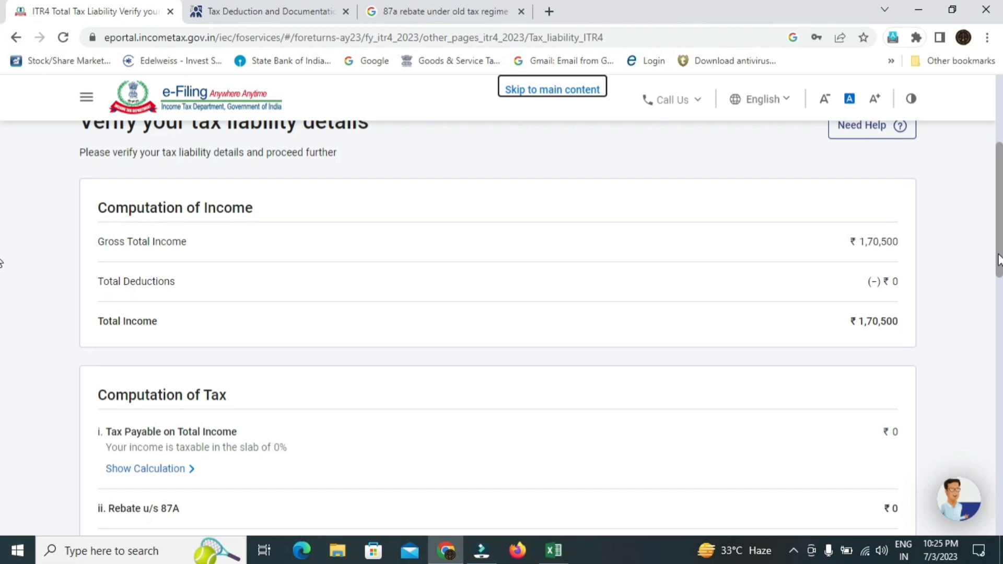
drag(999, 260, 1000, 270)
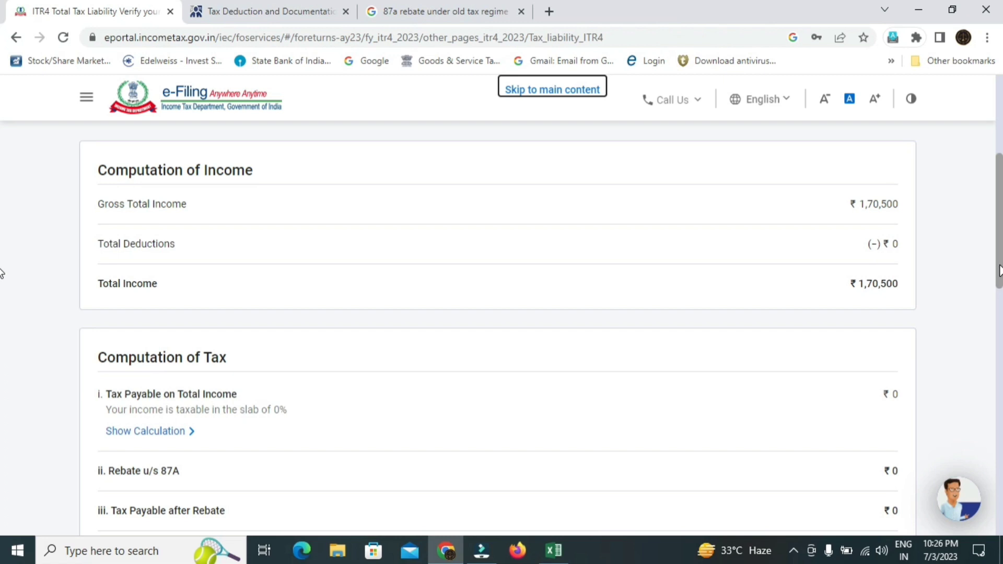
drag(999, 271, 1000, 306)
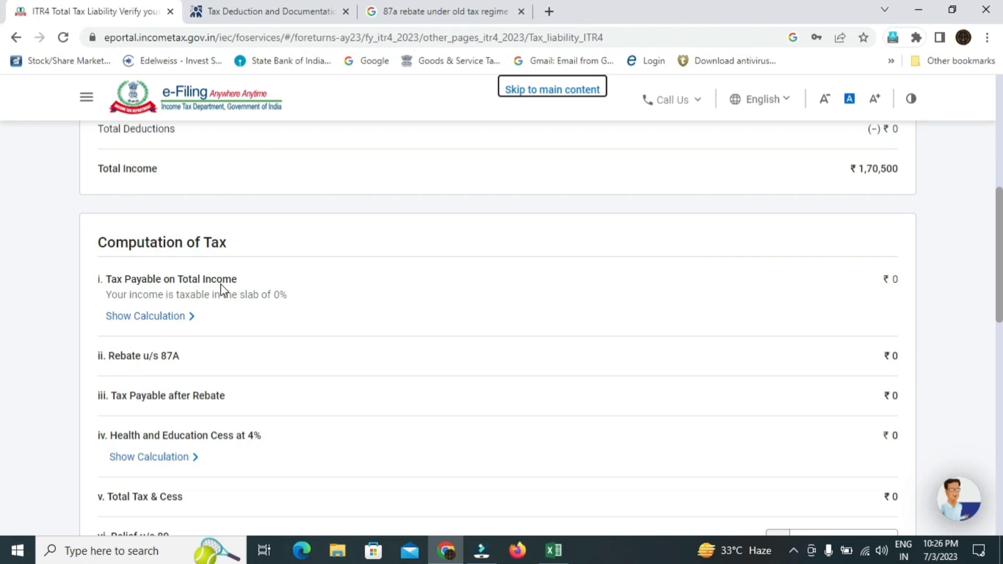
click(882, 287)
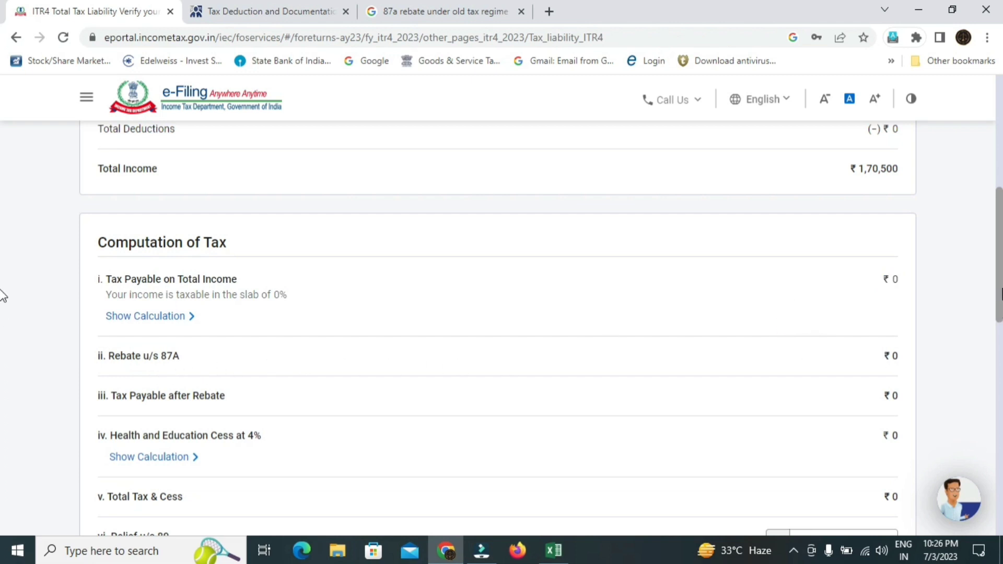
scroll(3, 324, down, 2)
scroll(3, 326, down, 10)
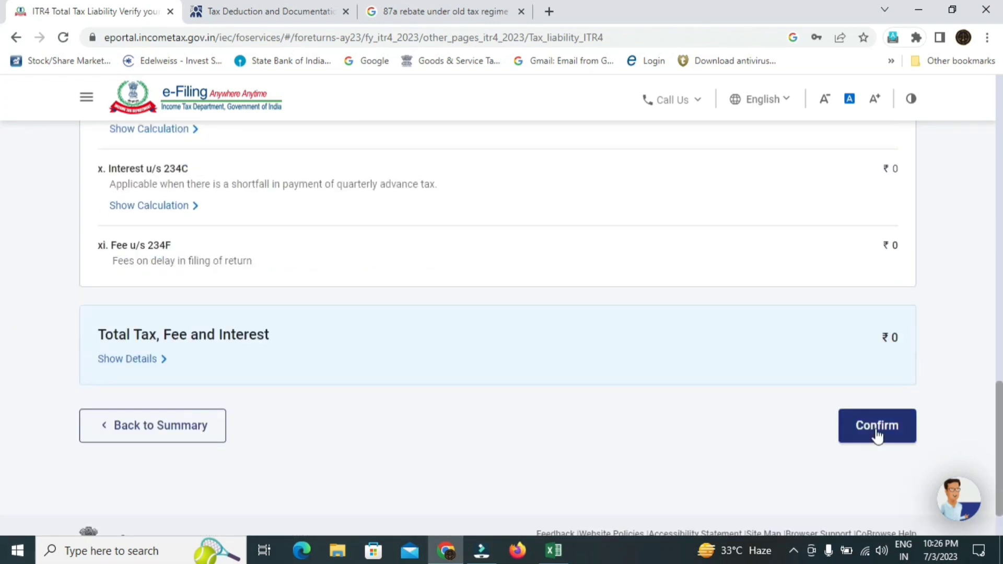
click(876, 426)
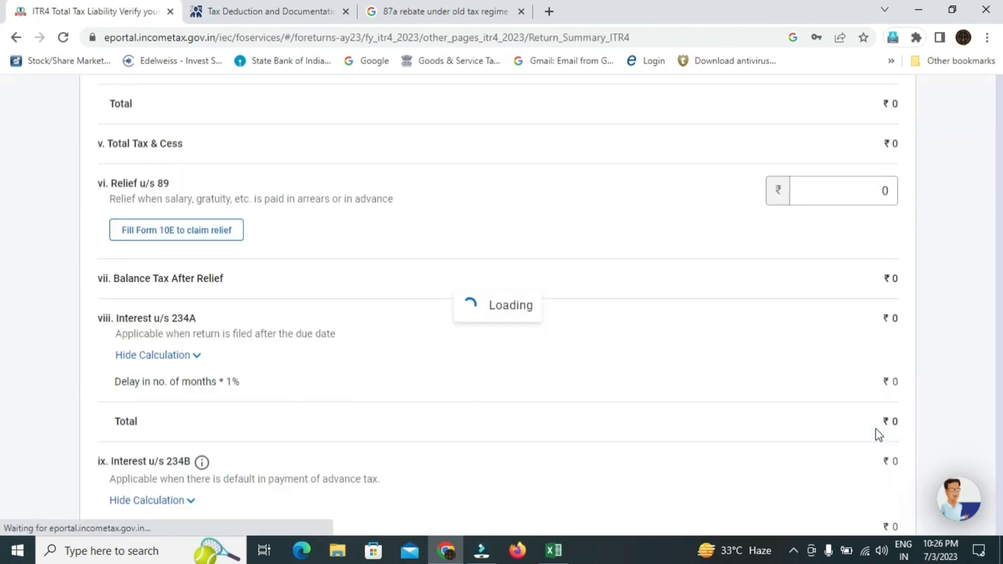
- Proceed from the fully confirmed Return Summary to the Tax Summary
scroll(3, 276, down, 1)
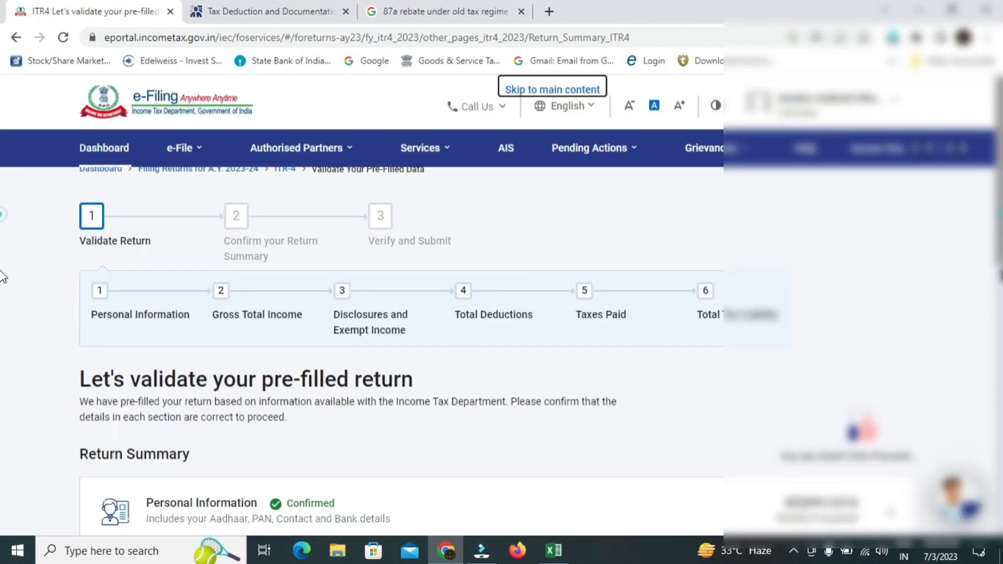
scroll(3, 365, down, 10)
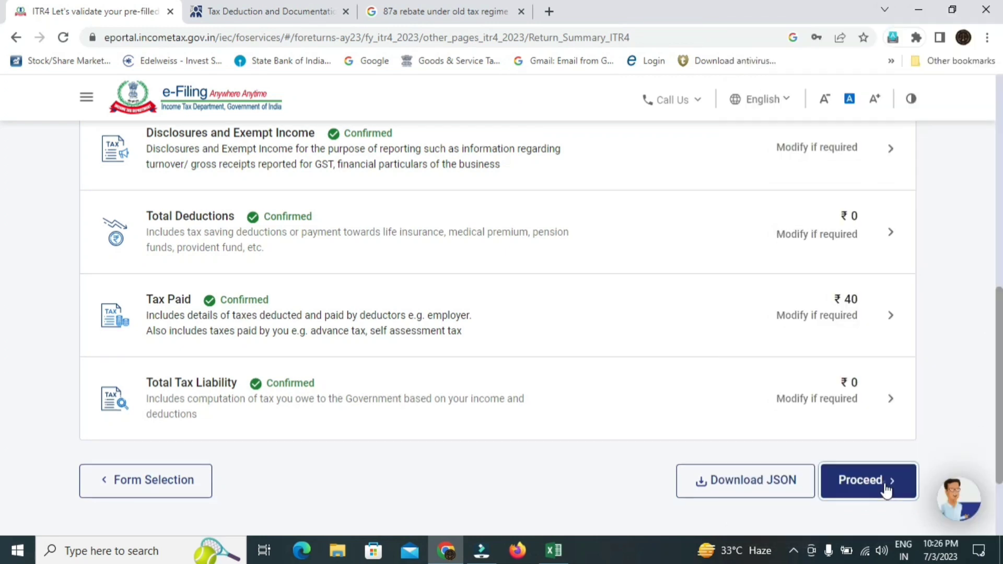
click(885, 484)
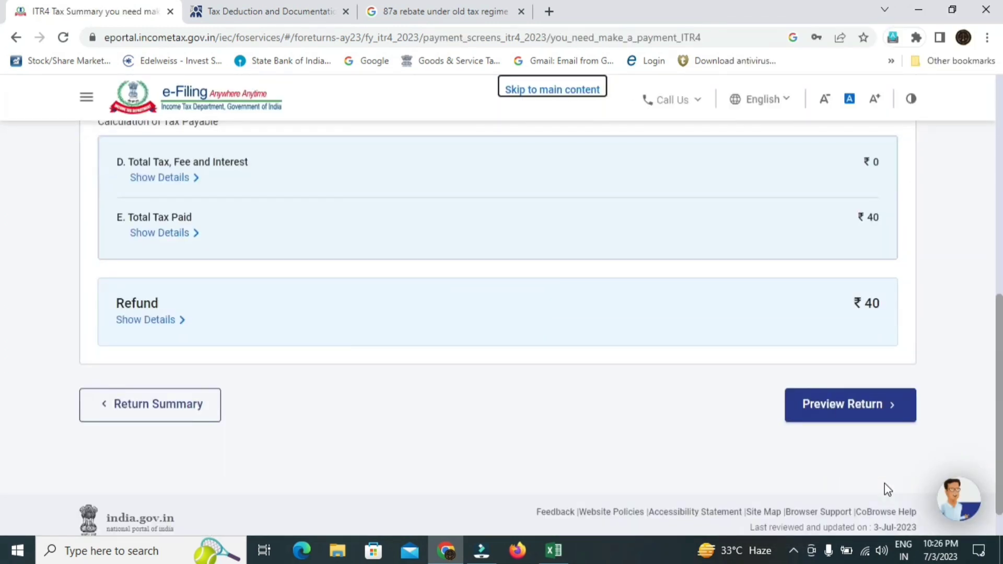
- Check the ₹40 refund against ₹0 tax, fee and interest, then go to Preview Return
scroll(3, 412, up, 15)
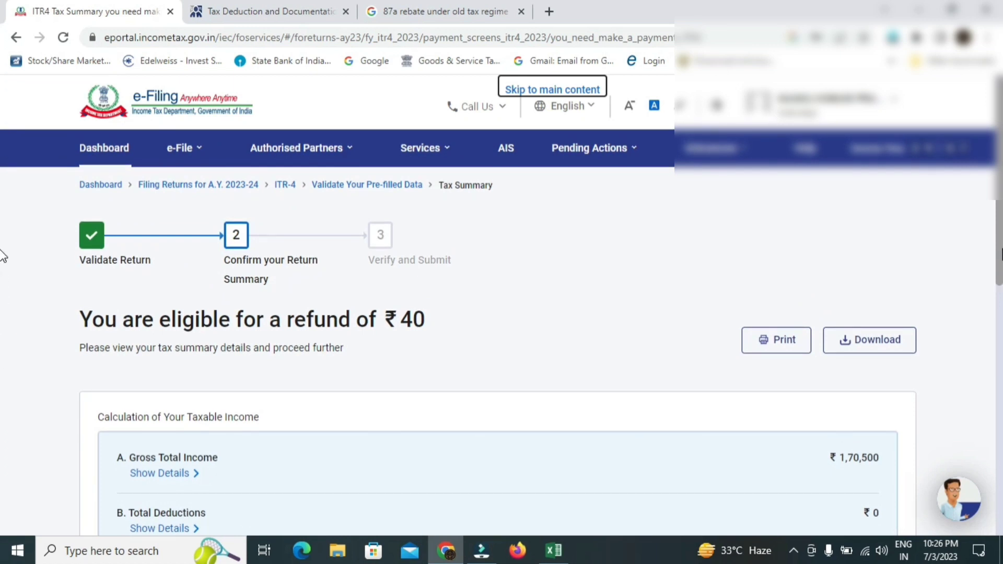
scroll(3, 255, down, 8)
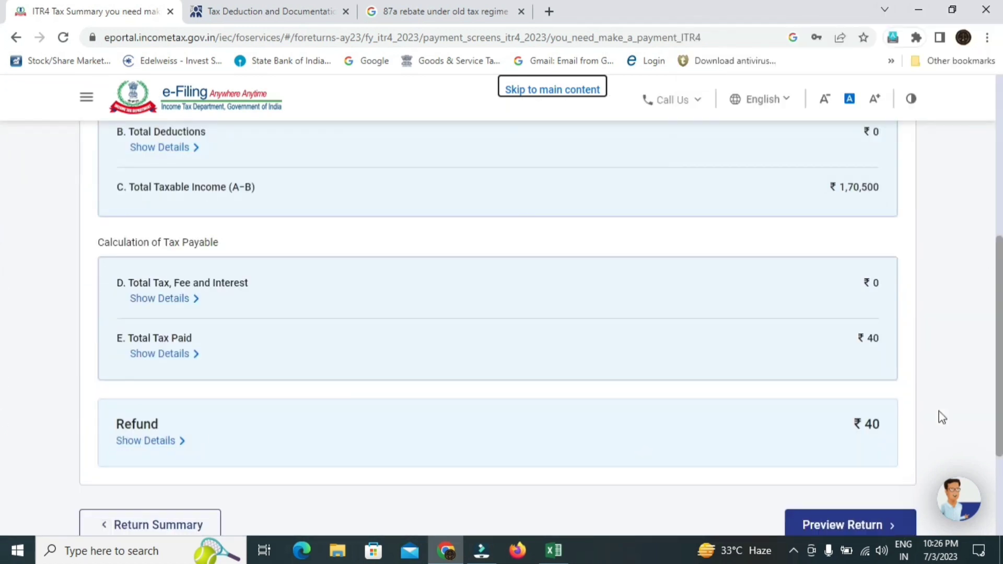
scroll(3, 282, down, 2)
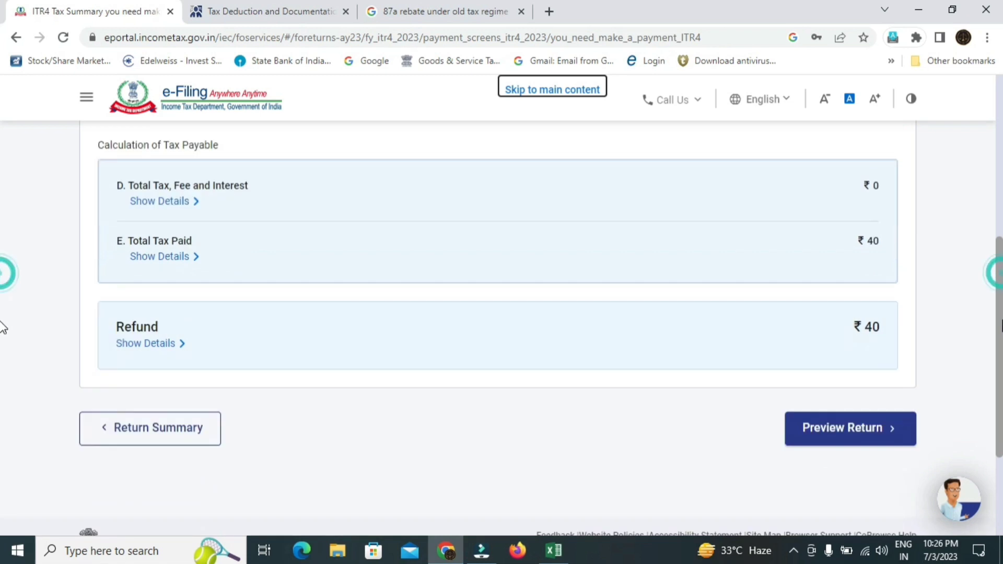
click(850, 434)
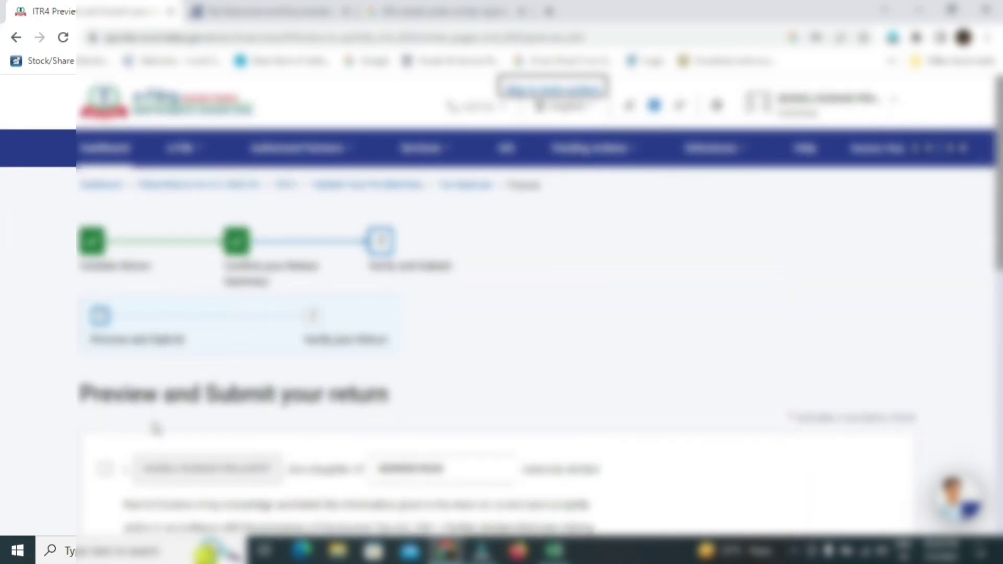
- Check the verification capacity list and Place field, leaving both unchanged
scroll(2, 265, down, 3)
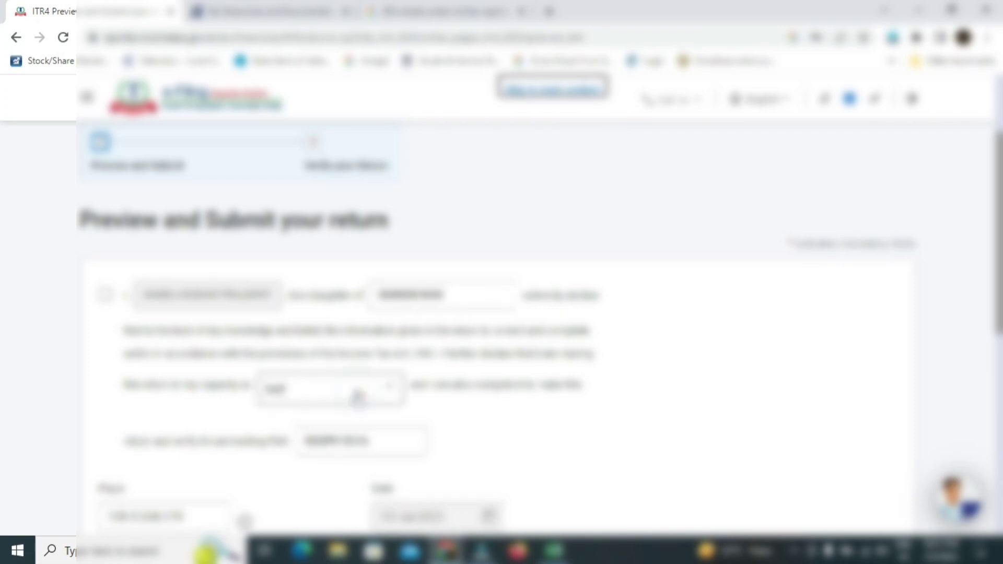
click(358, 395)
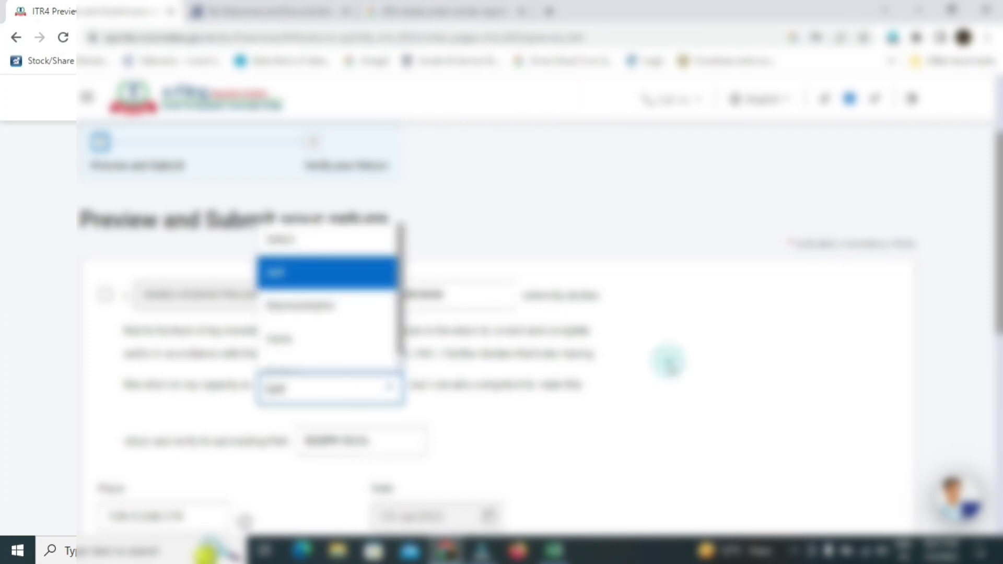
click(675, 366)
scroll(2, 276, down, 3)
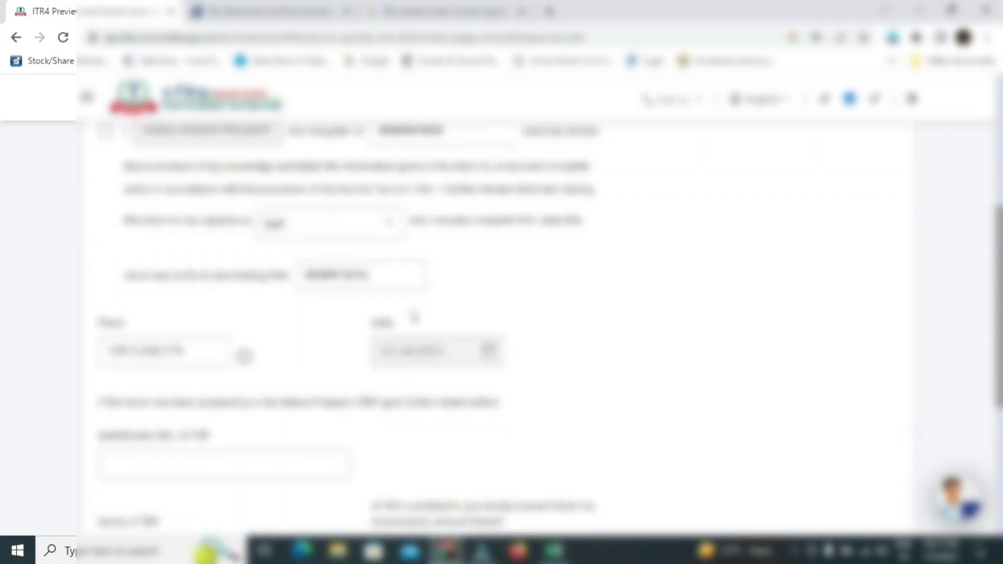
click(125, 356)
- Tick the verification declaration and continue to the ITR-4 preview
scroll(2, 324, down, 4)
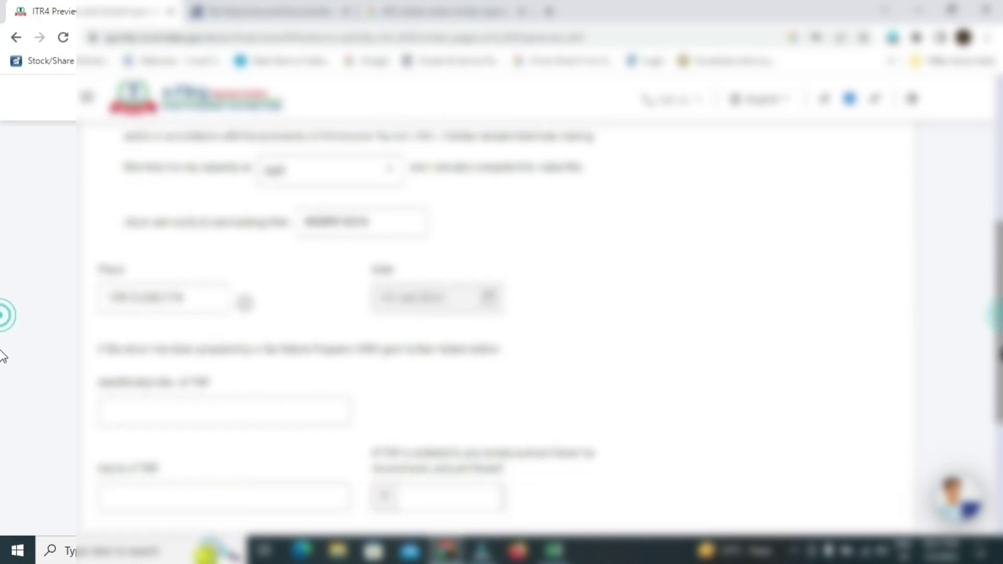
scroll(1, 417, up, 5)
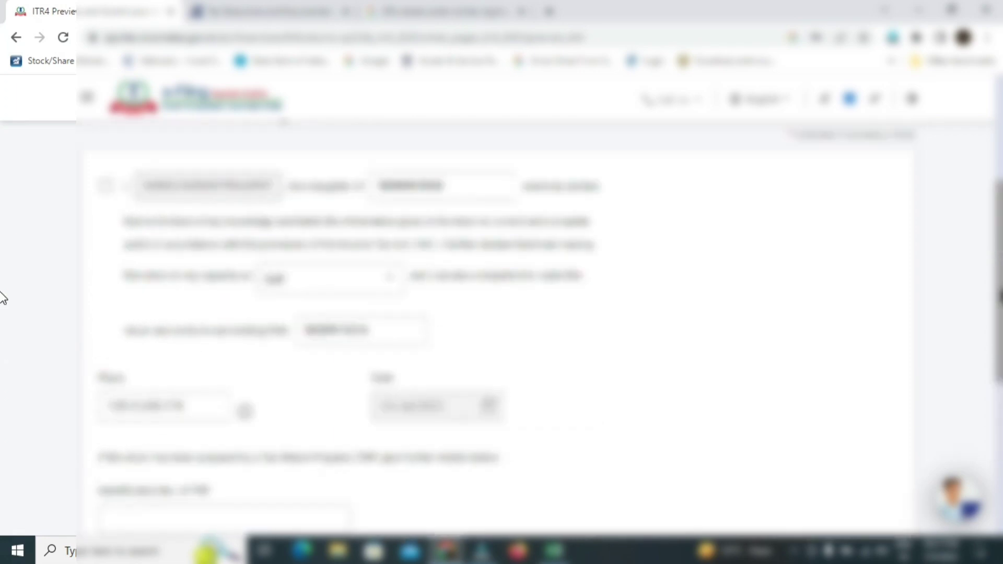
click(108, 192)
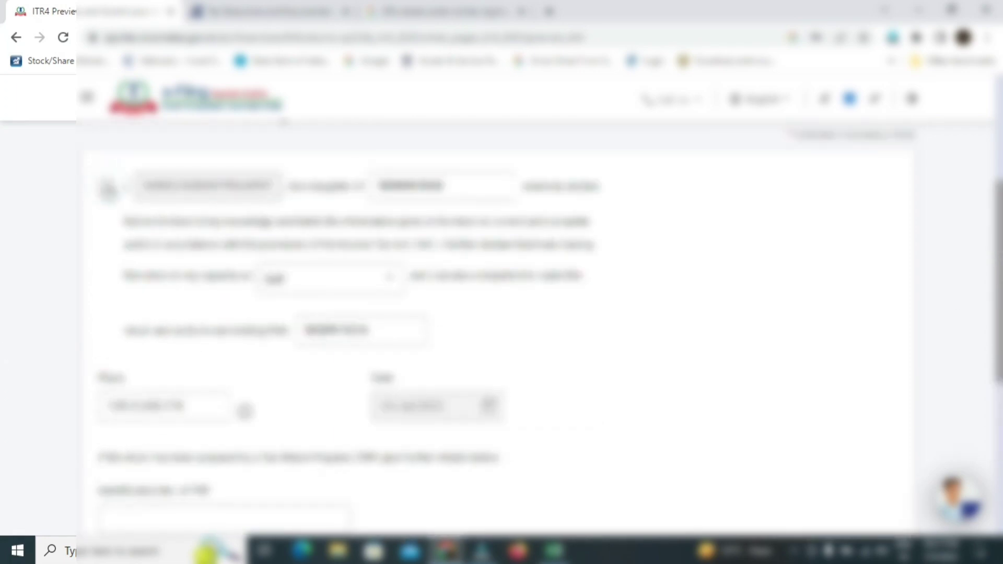
click(108, 192)
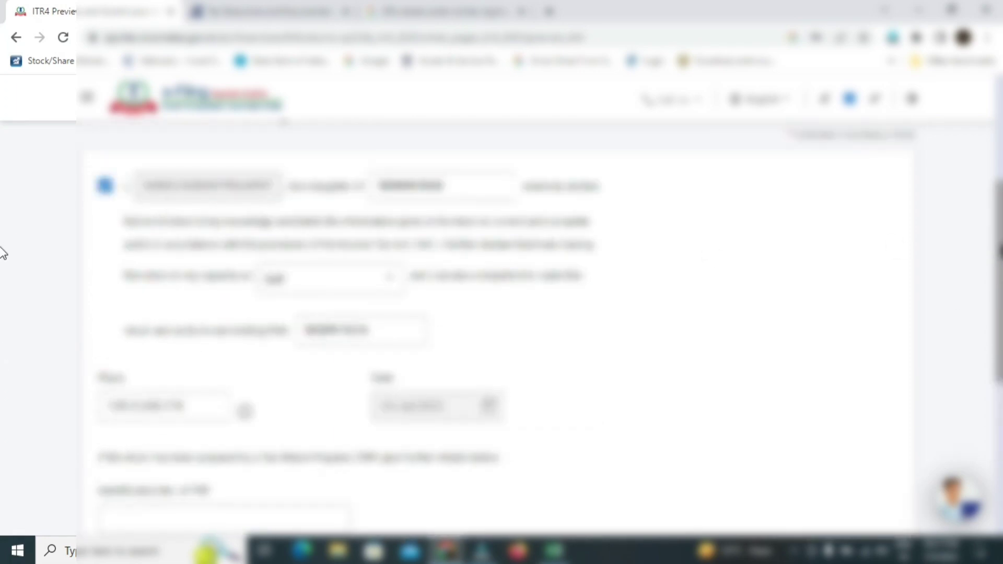
scroll(2, 352, down, 4)
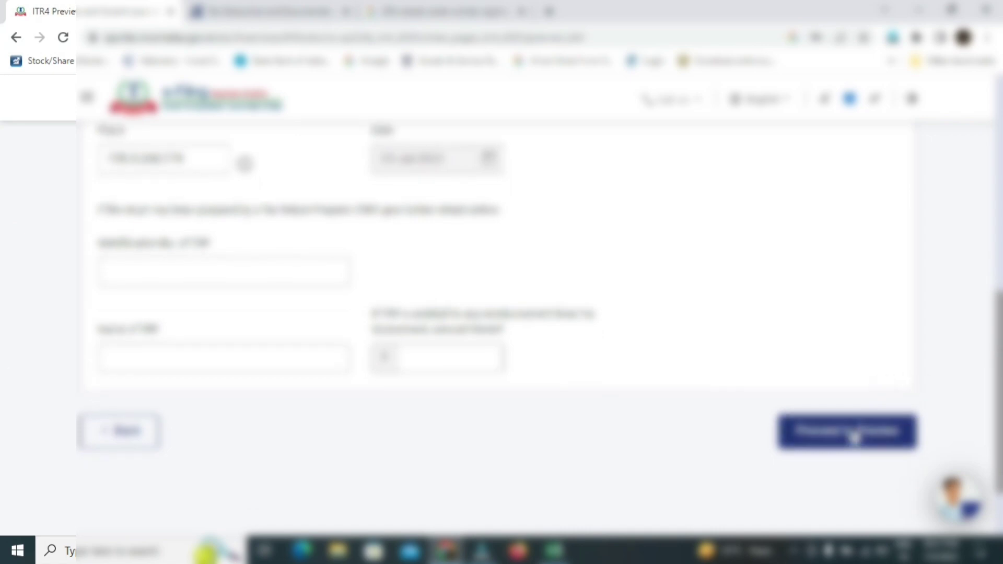
click(853, 432)
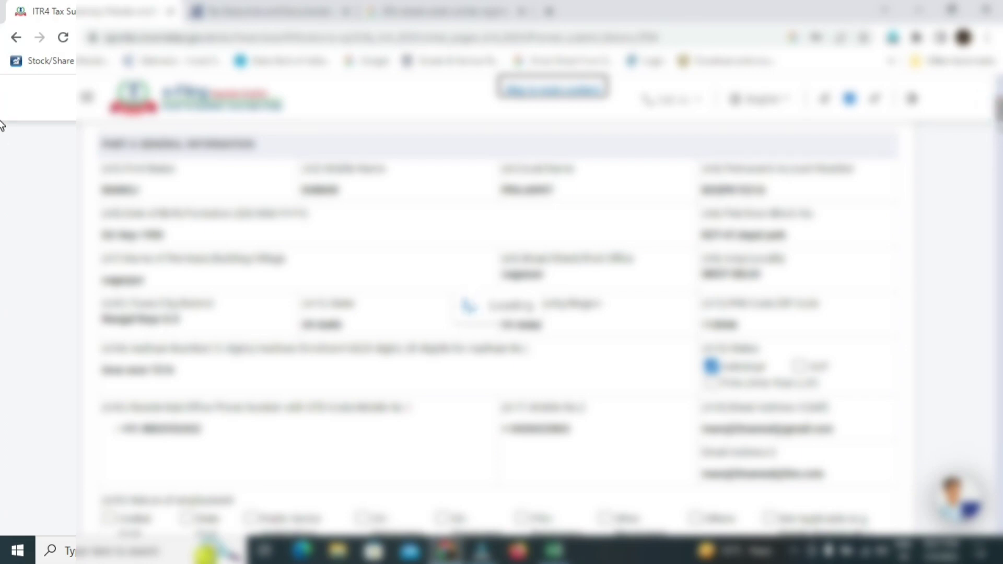
scroll(3, 152, down, 10)
scroll(2, 119, up, 12)
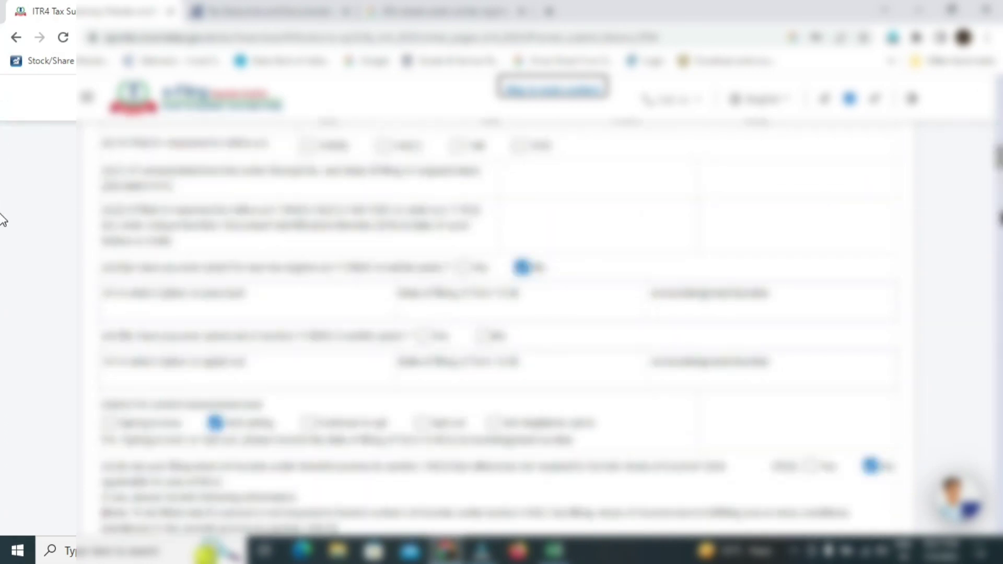
scroll(923, 235, down, 15)
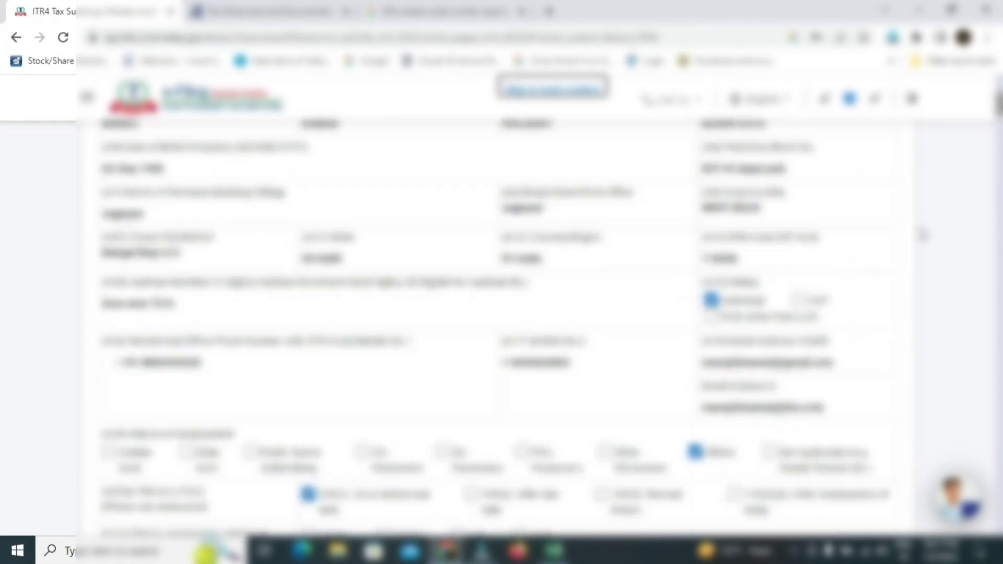
scroll(923, 235, down, 10)
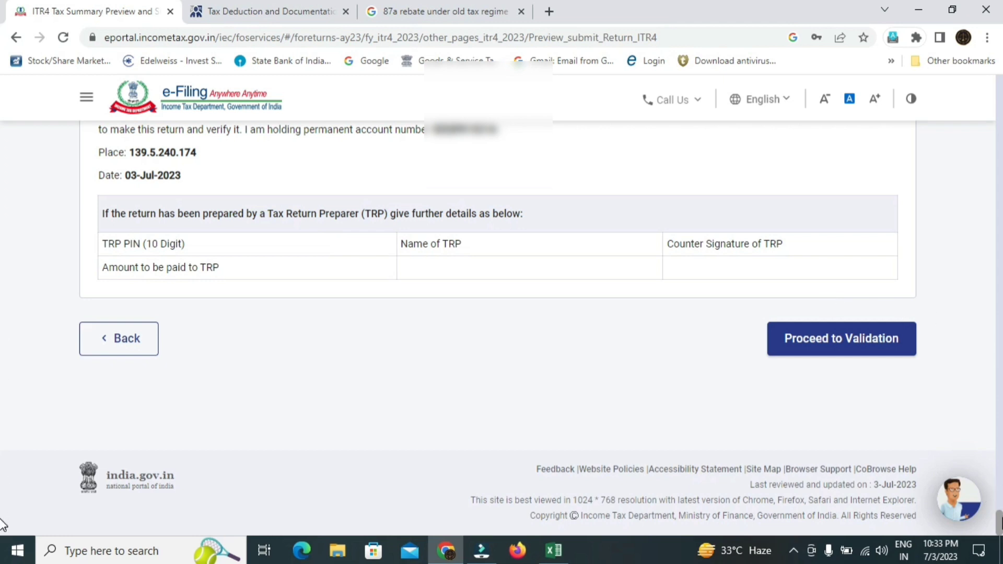
scroll(3, 470, up, 20)
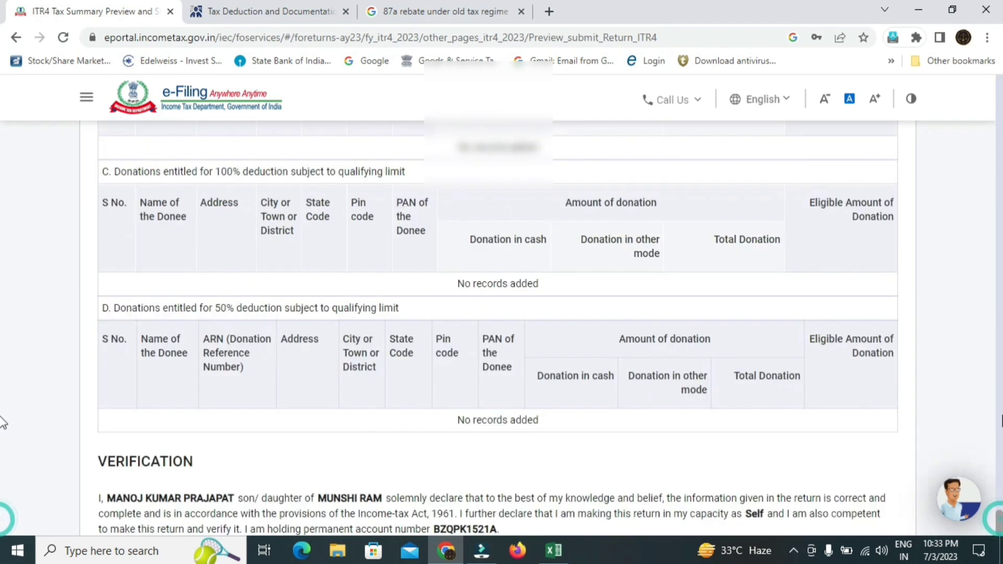